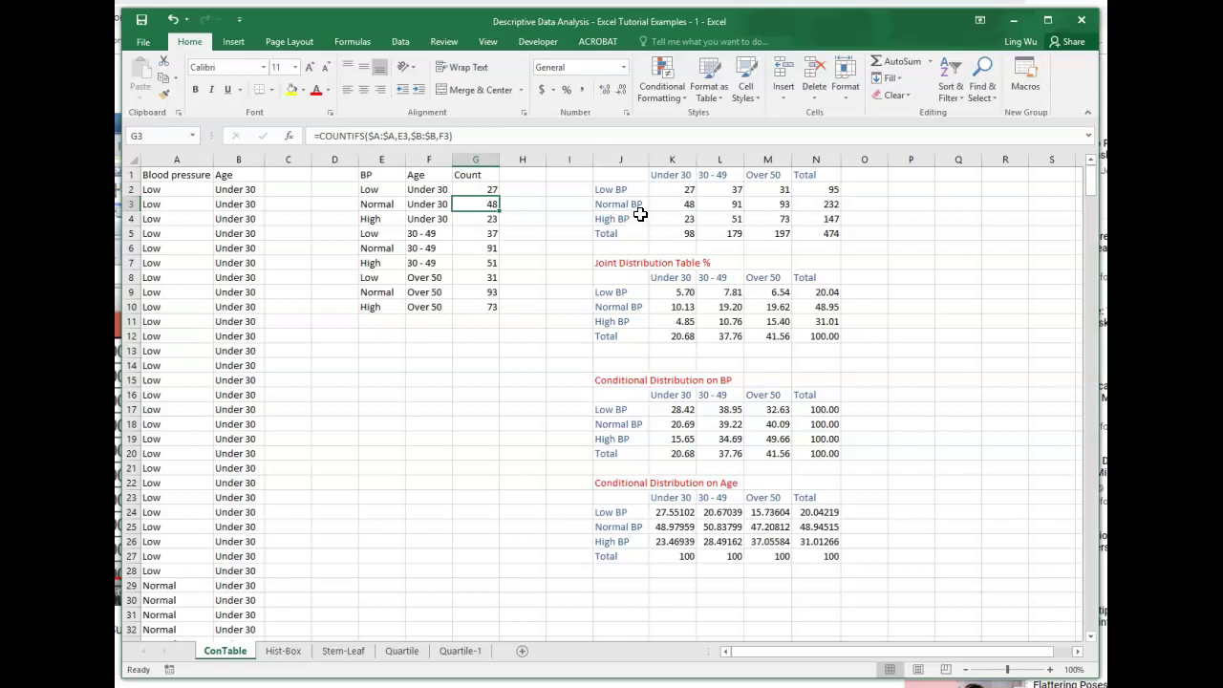
Insert a clustered column chart from the J1:M4 BP-by-age count table.
mouse_move(618, 175)
left_mouse_down()
mouse_move(699, 222)
mouse_move(763, 222)
left_mouse_up()
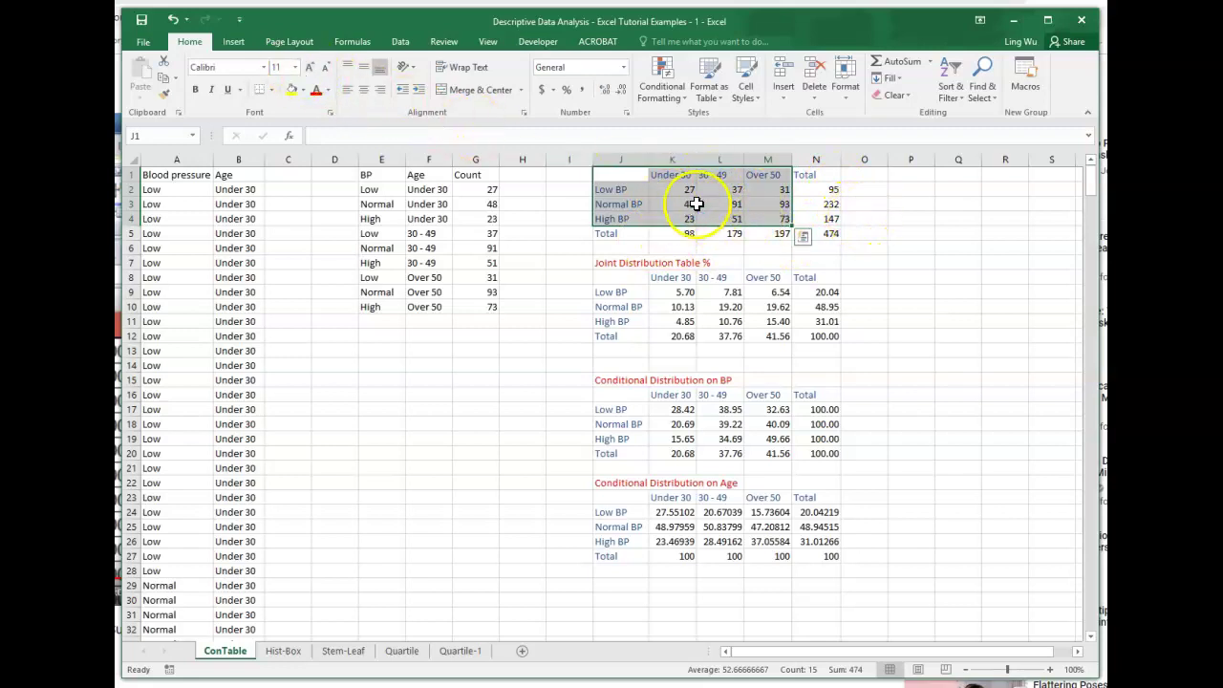
left_click(234, 42)
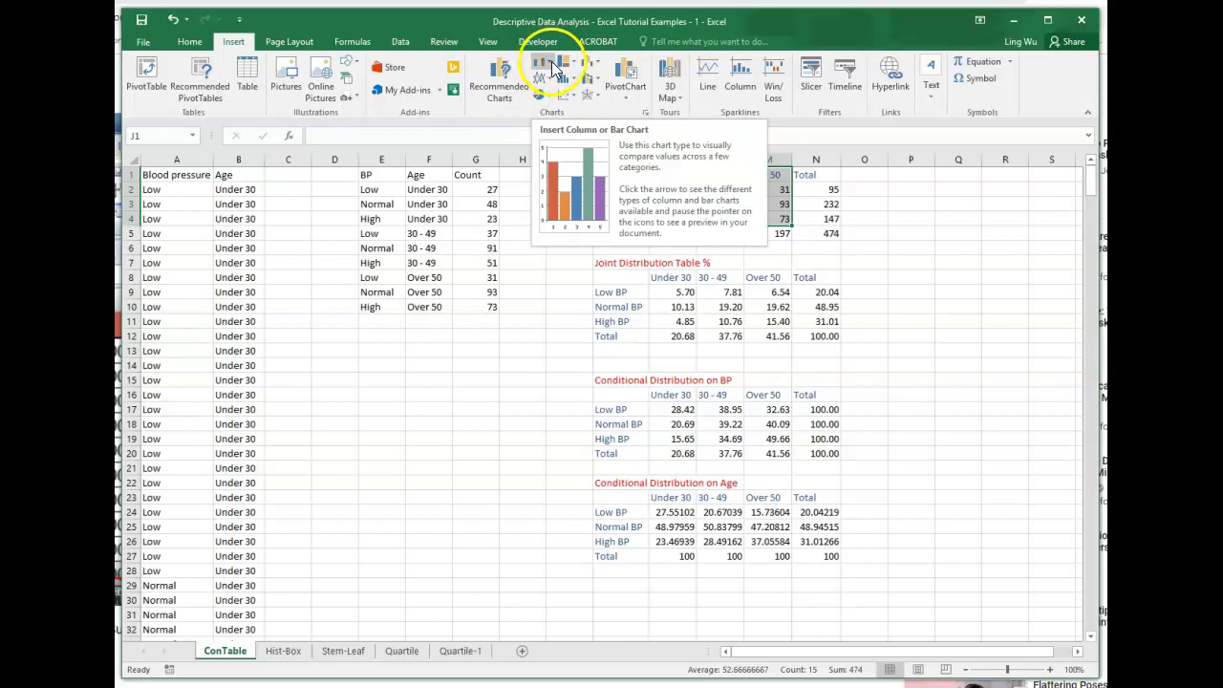
left_click(551, 65)
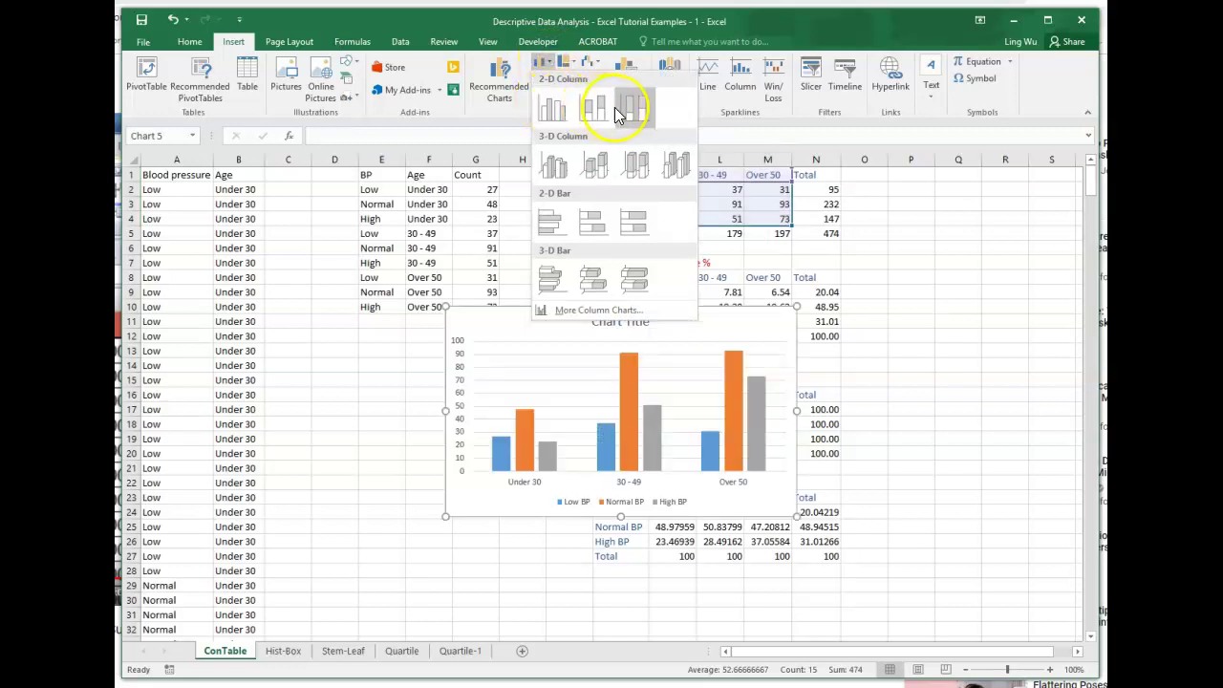
left_click(556, 112)
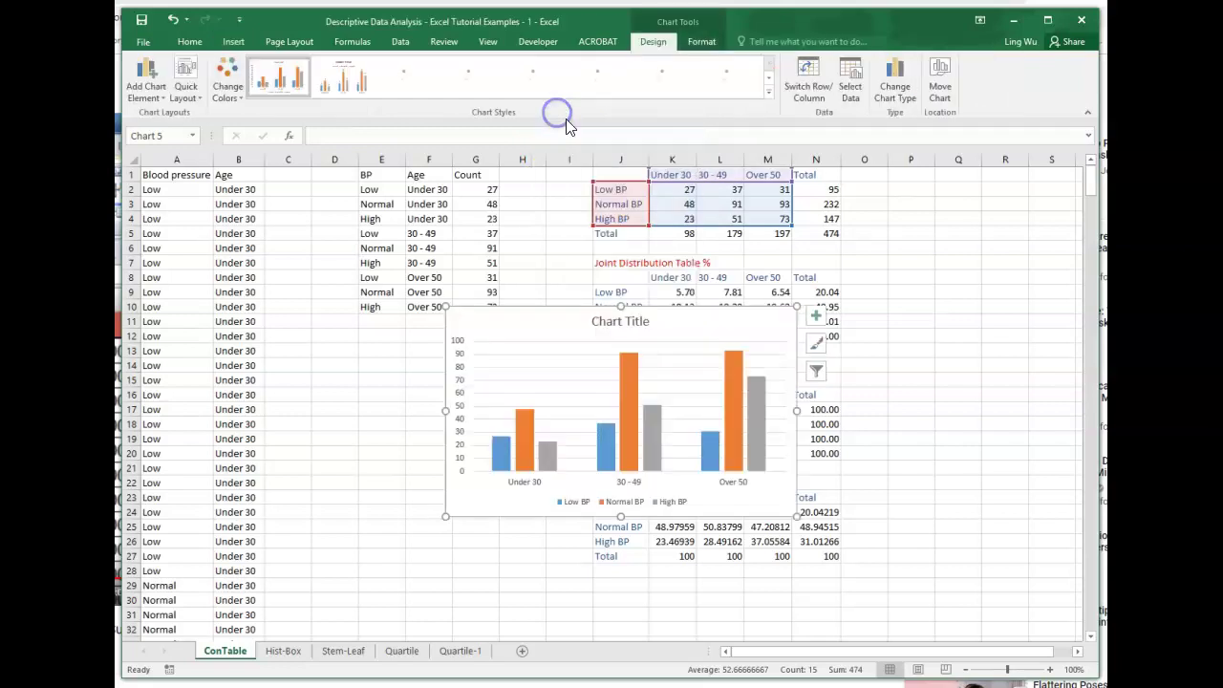
Move the BP count chart to the upper right, beside the count tables.
left_click_drag(536, 326, 881, 199)
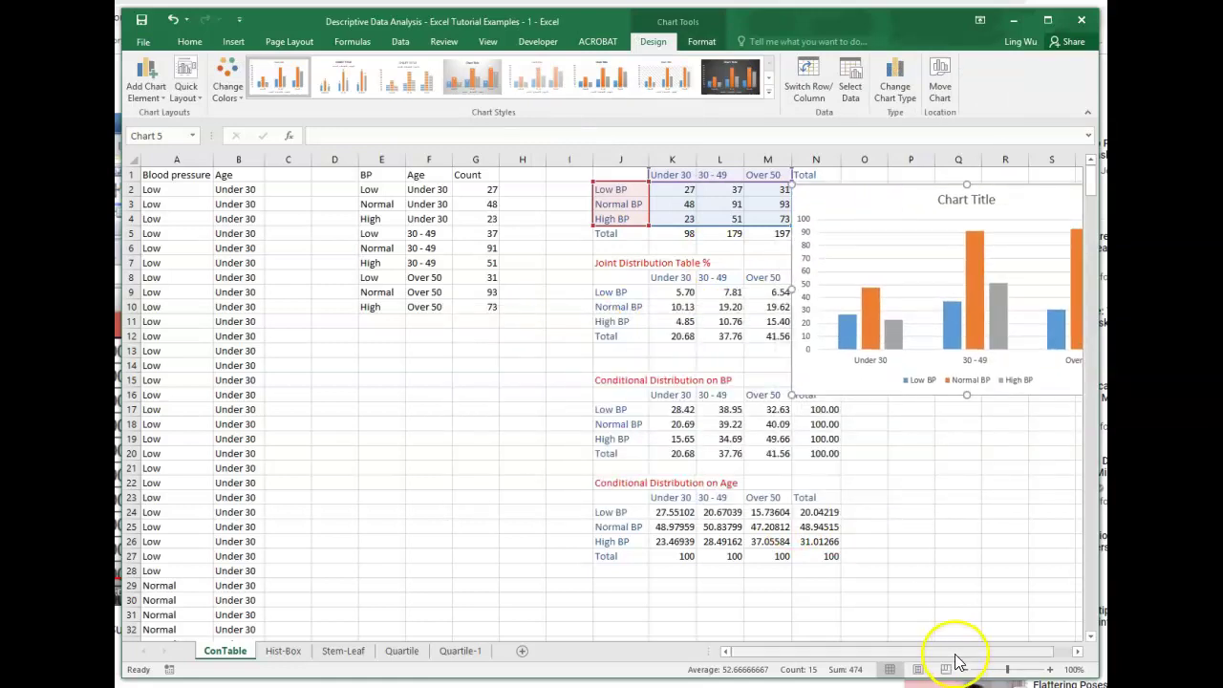
left_click_drag(955, 651, 1000, 650)
left_click_drag(838, 196, 892, 182)
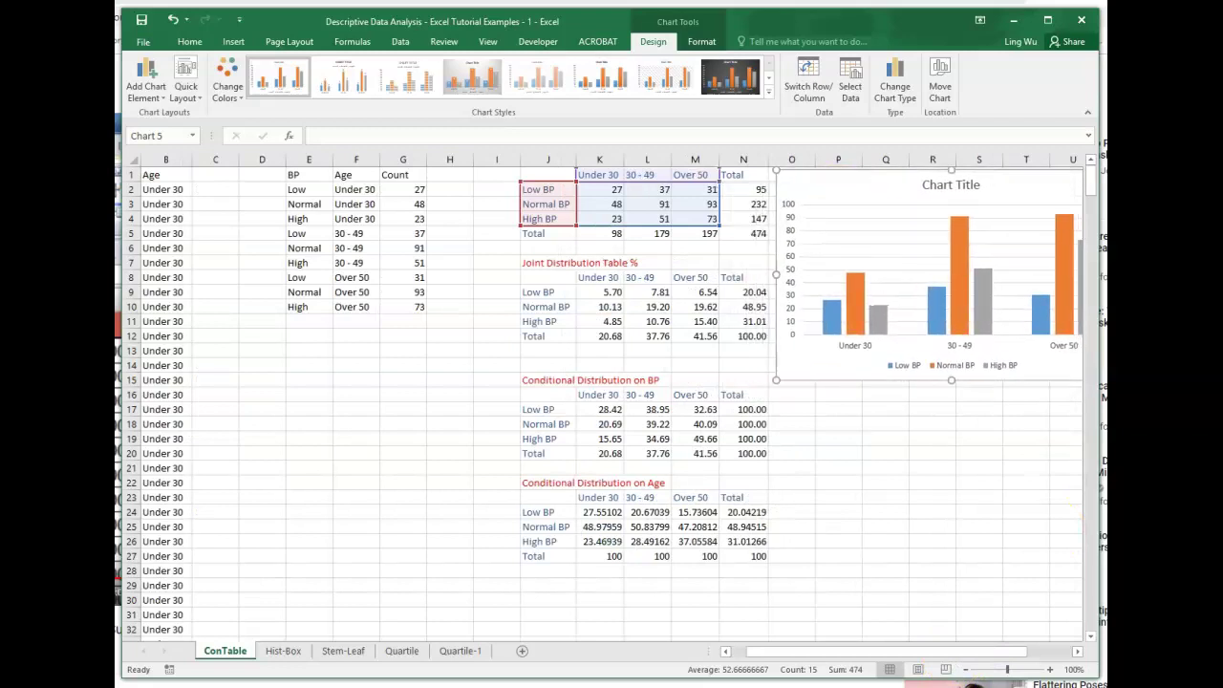
left_click(1077, 653)
left_click(1077, 653)
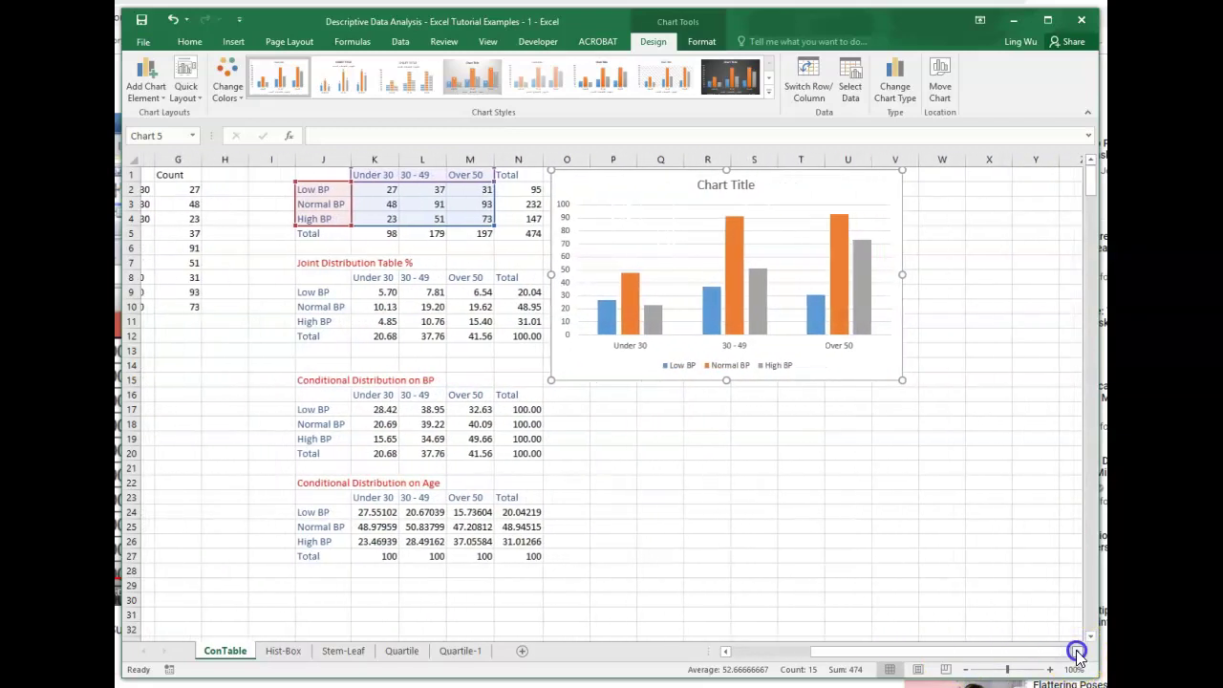
left_click_drag(656, 181, 685, 187)
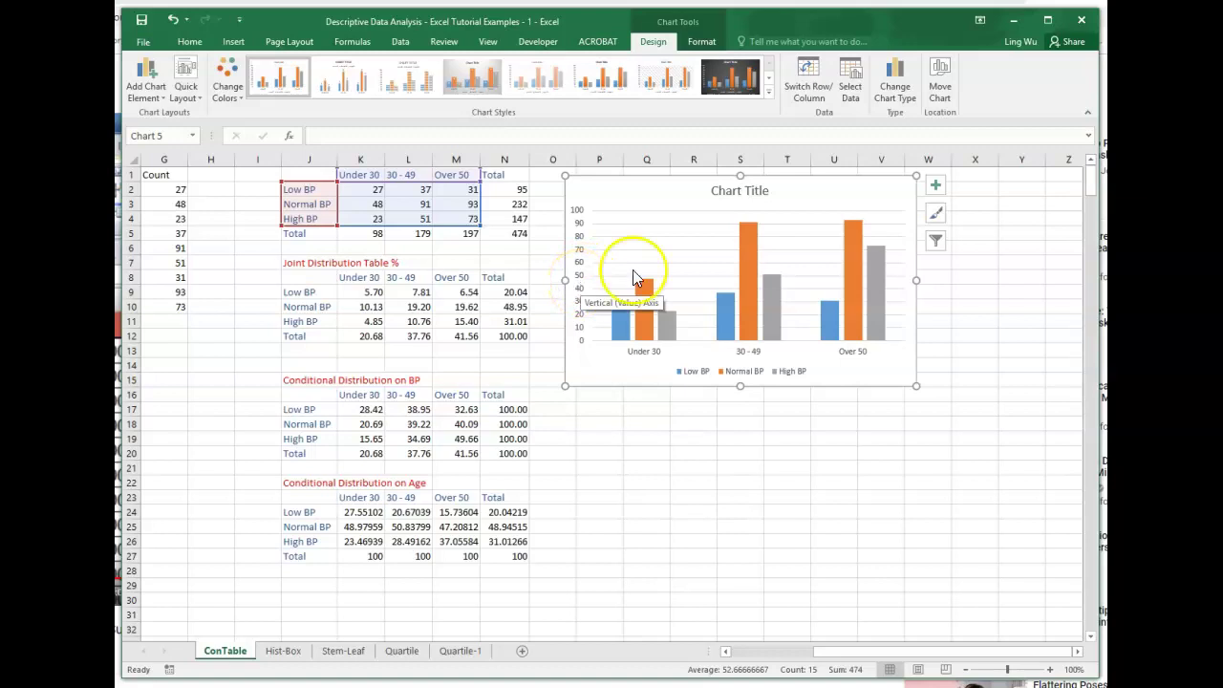
Turn on Axis Titles from Chart Elements so both axes get placeholder titles.
double_click(893, 196)
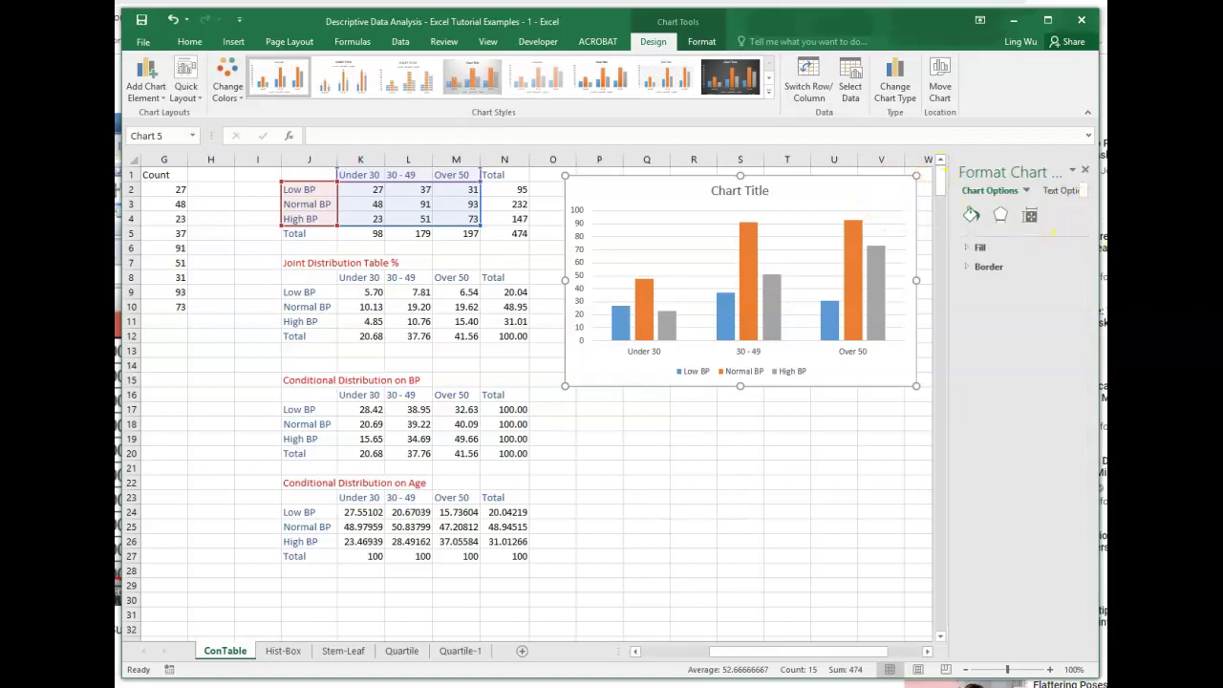
left_click_drag(863, 656, 901, 658)
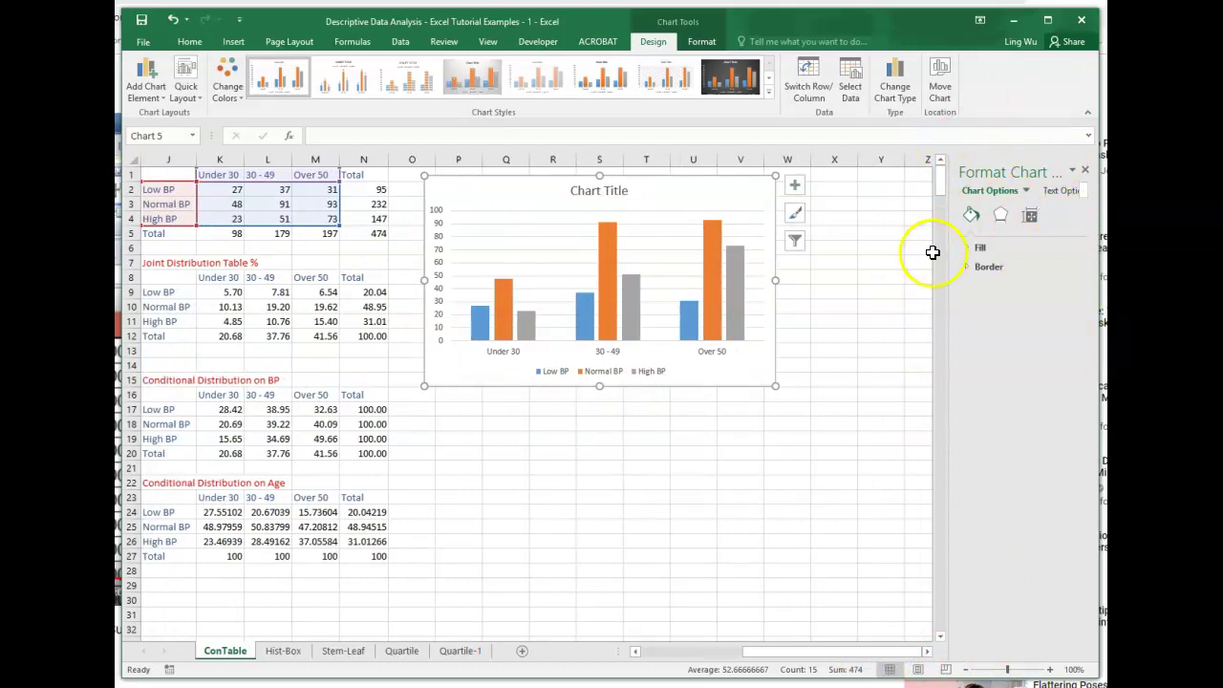
left_click_drag(944, 307, 930, 307)
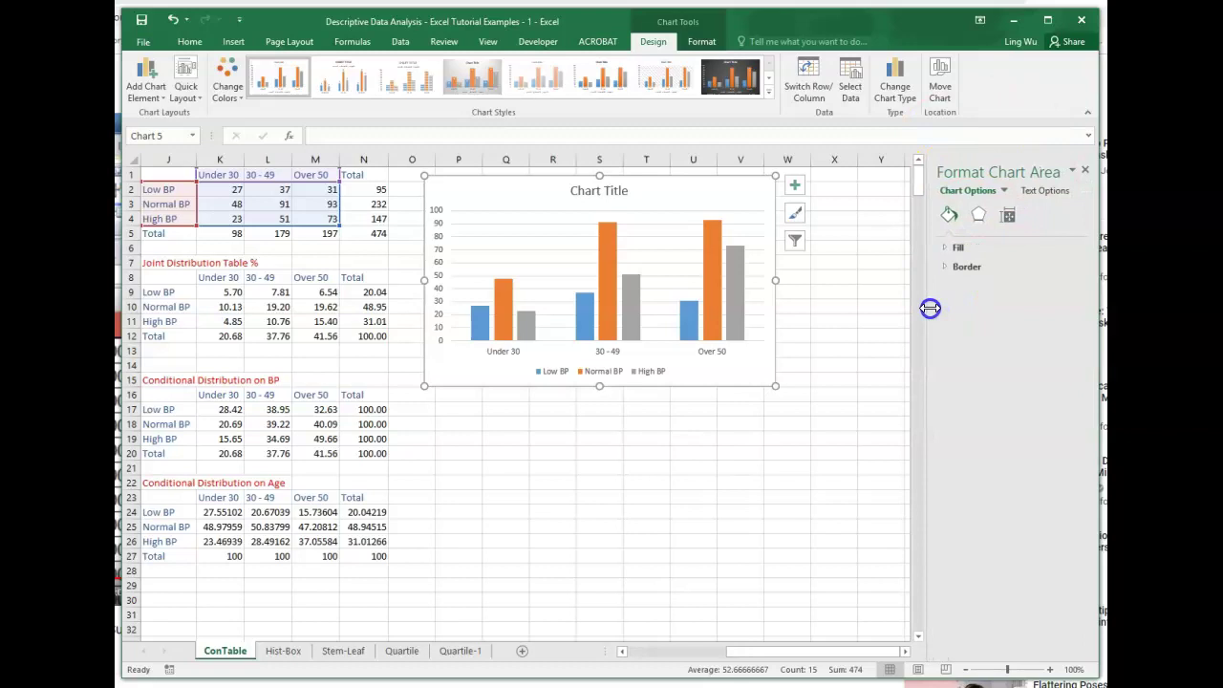
left_click(796, 189)
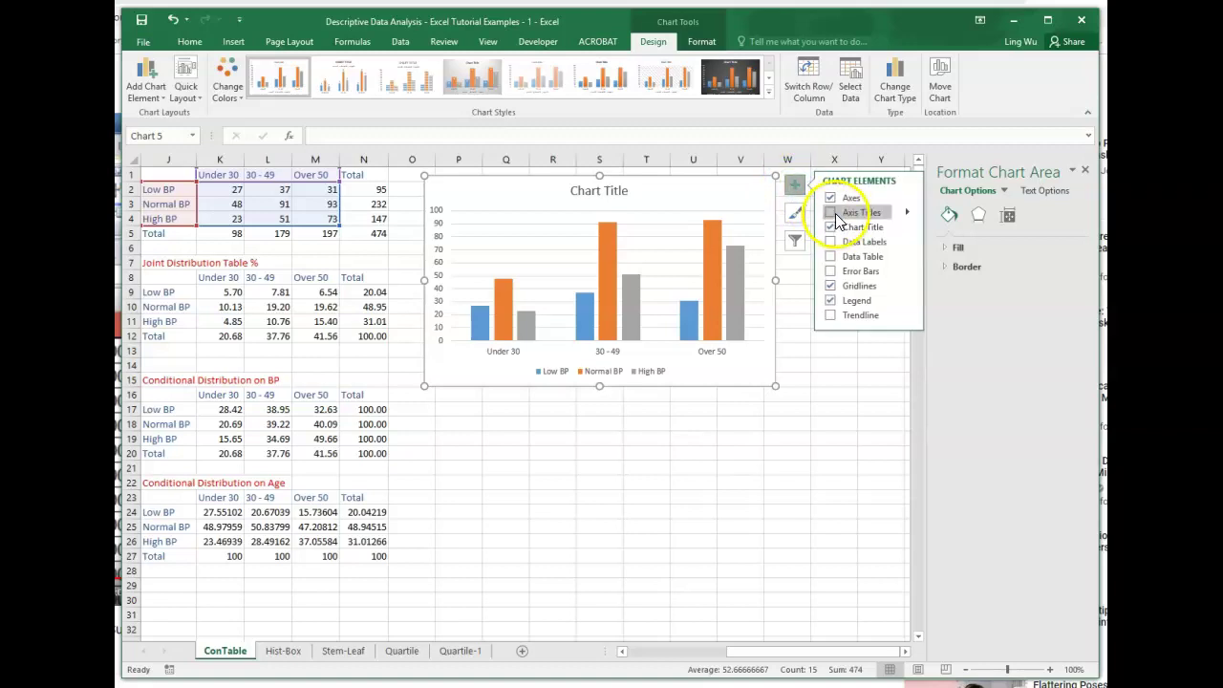
left_click(830, 212)
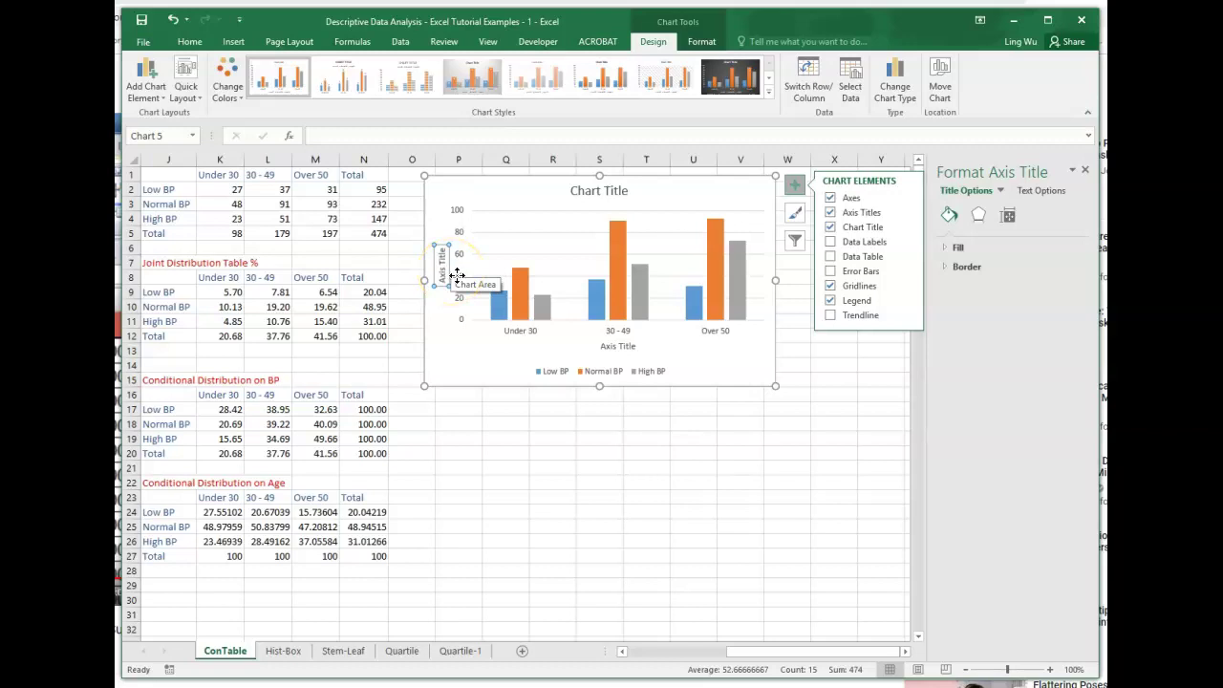
Rename the vertical axis title to 'Blood Pressure'.
mouse_move(498, 314)
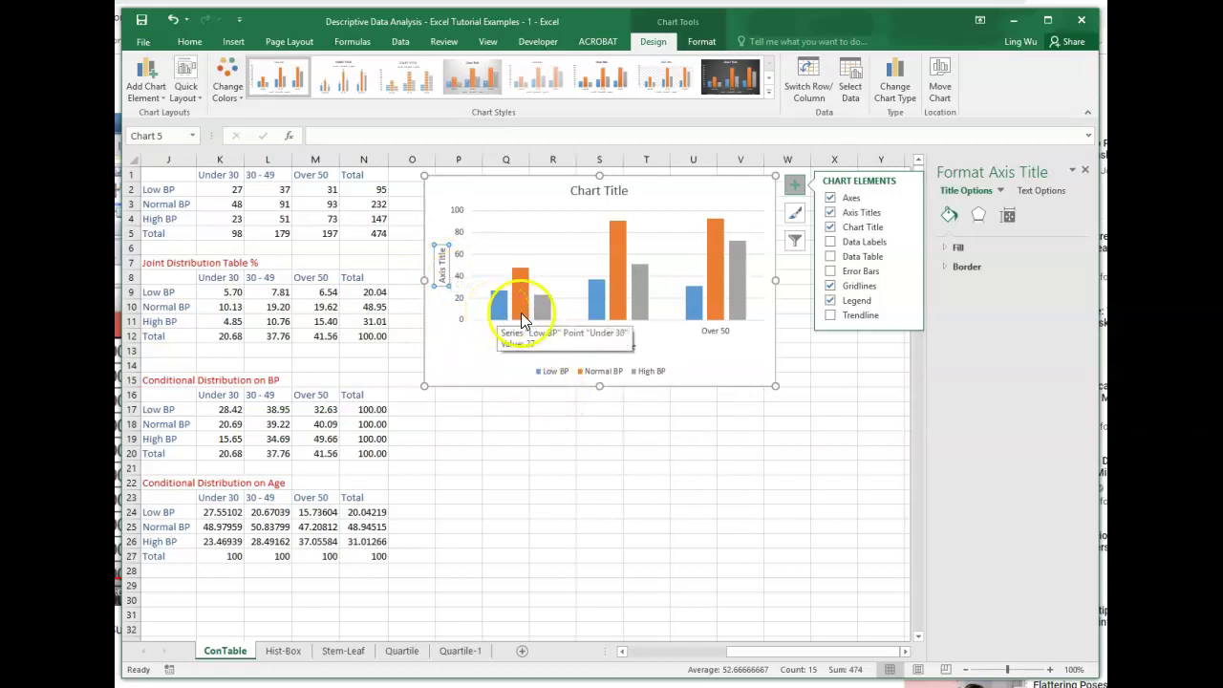
mouse_move(542, 320)
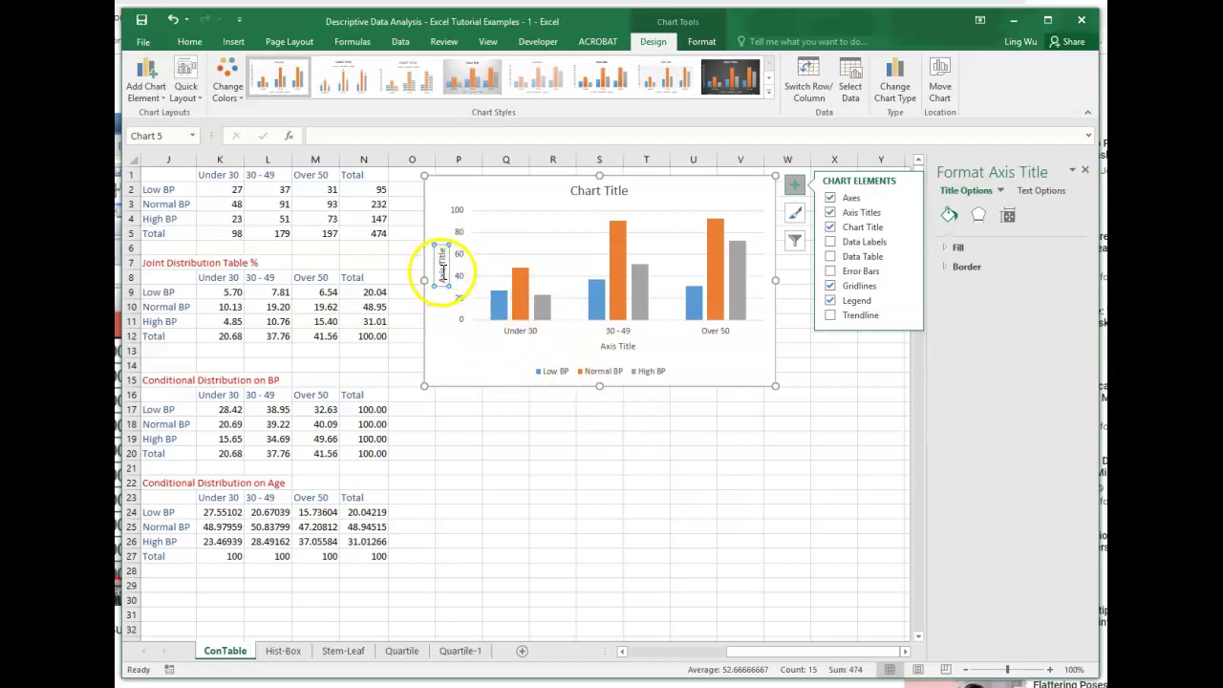
left_click(439, 279)
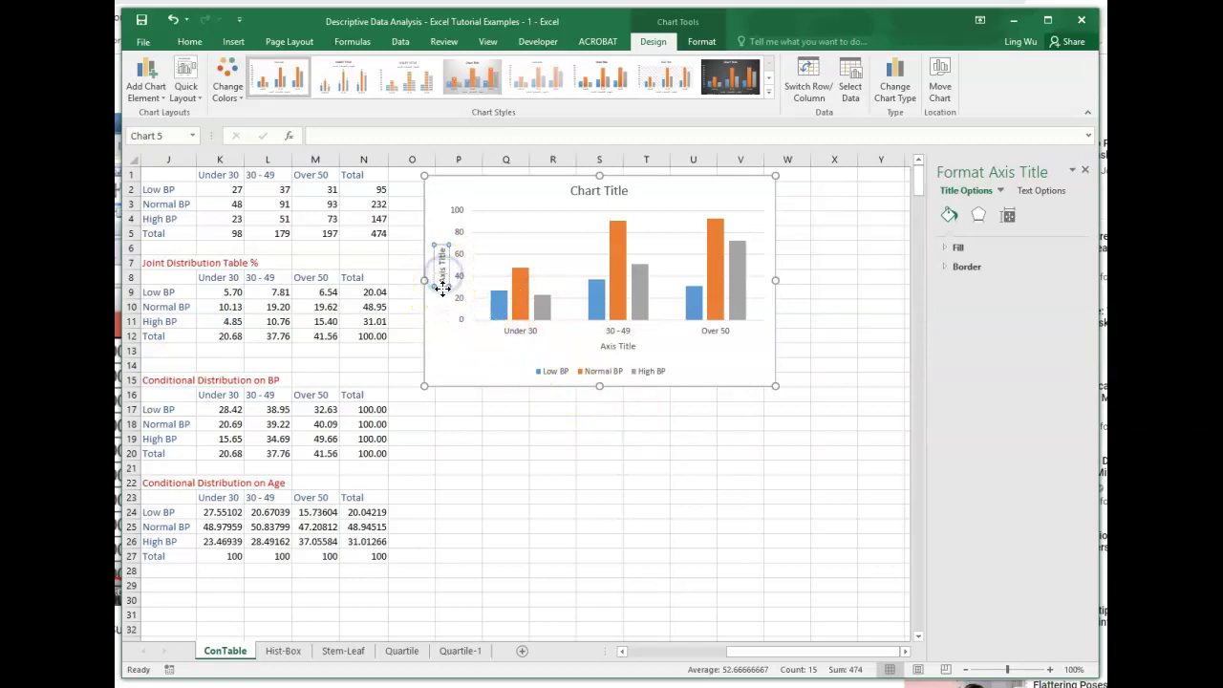
type("Blood ")
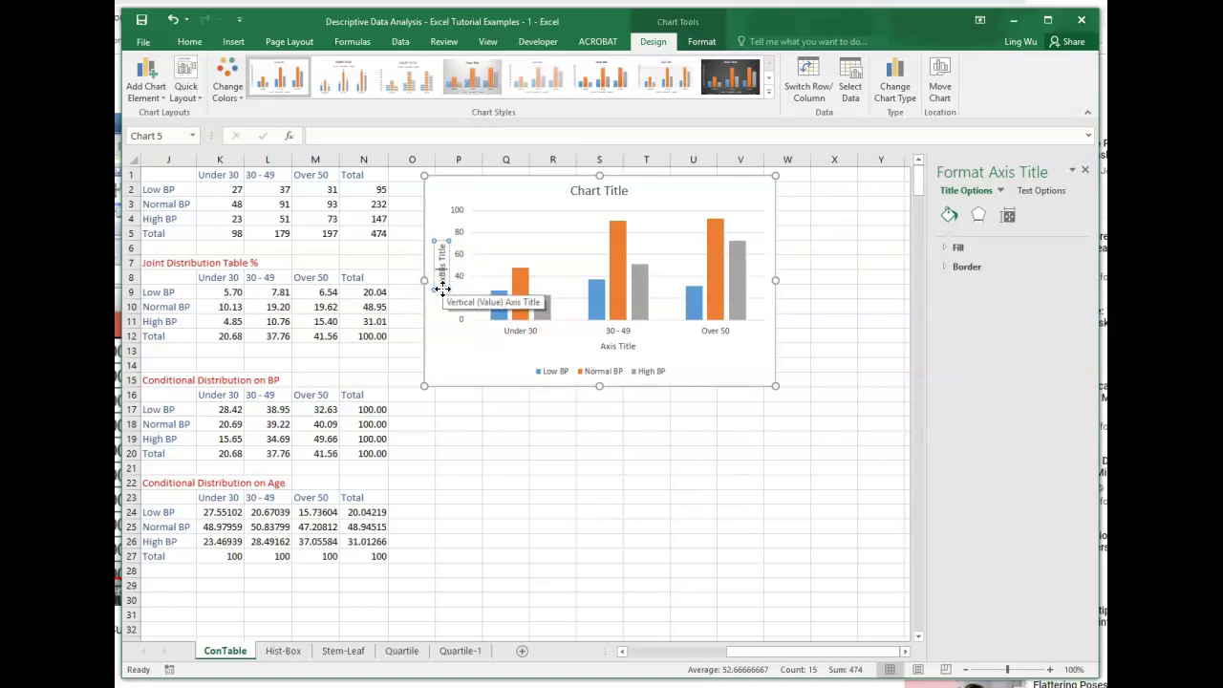
type("P")
type("ressure")
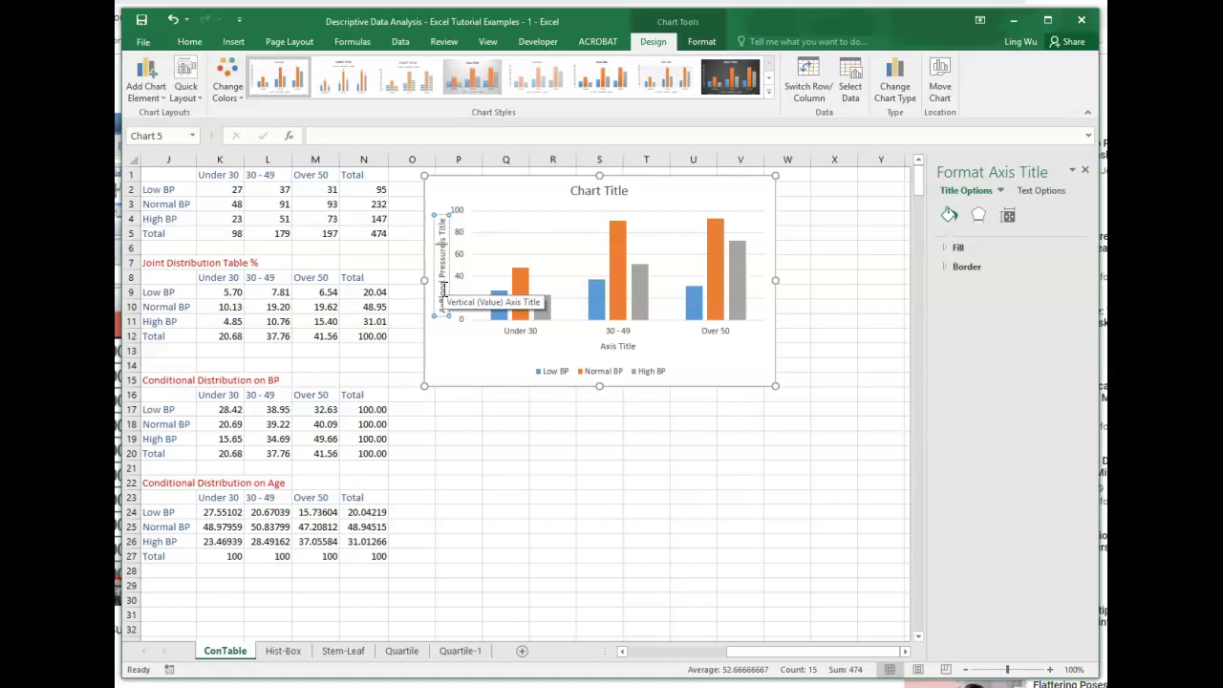
key("Delete")
left_click(443, 288)
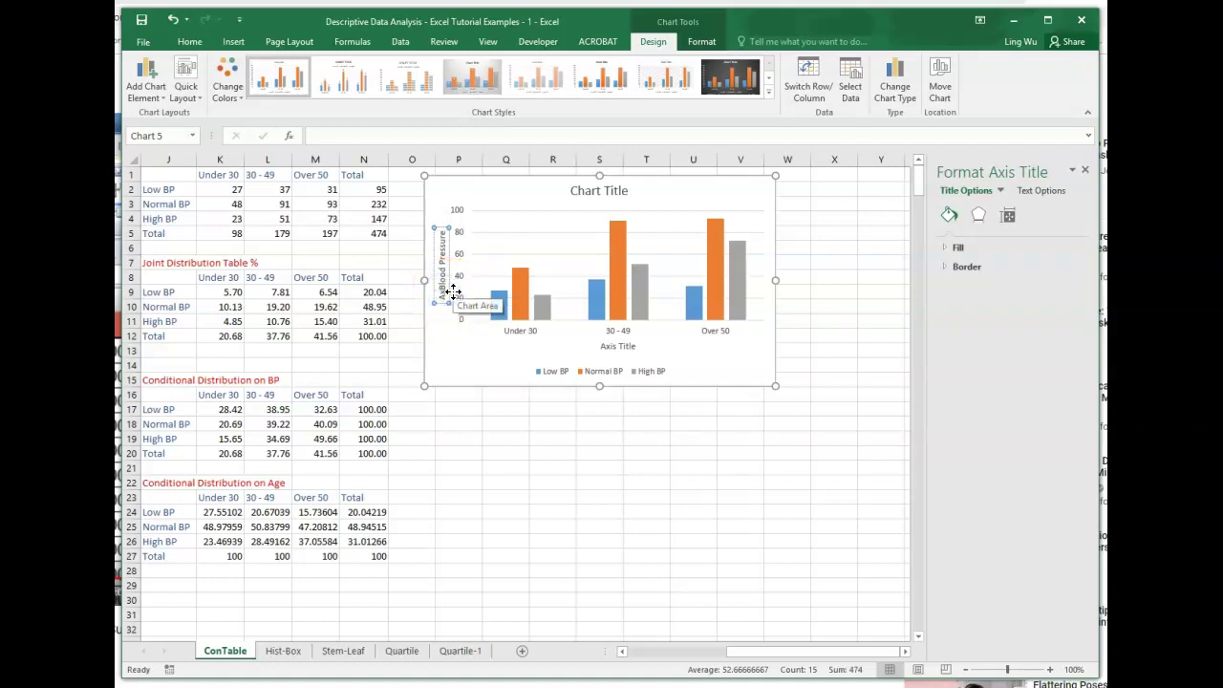
key("Delete")
Rename the horizontal axis title to 'Ages'.
left_click(616, 347)
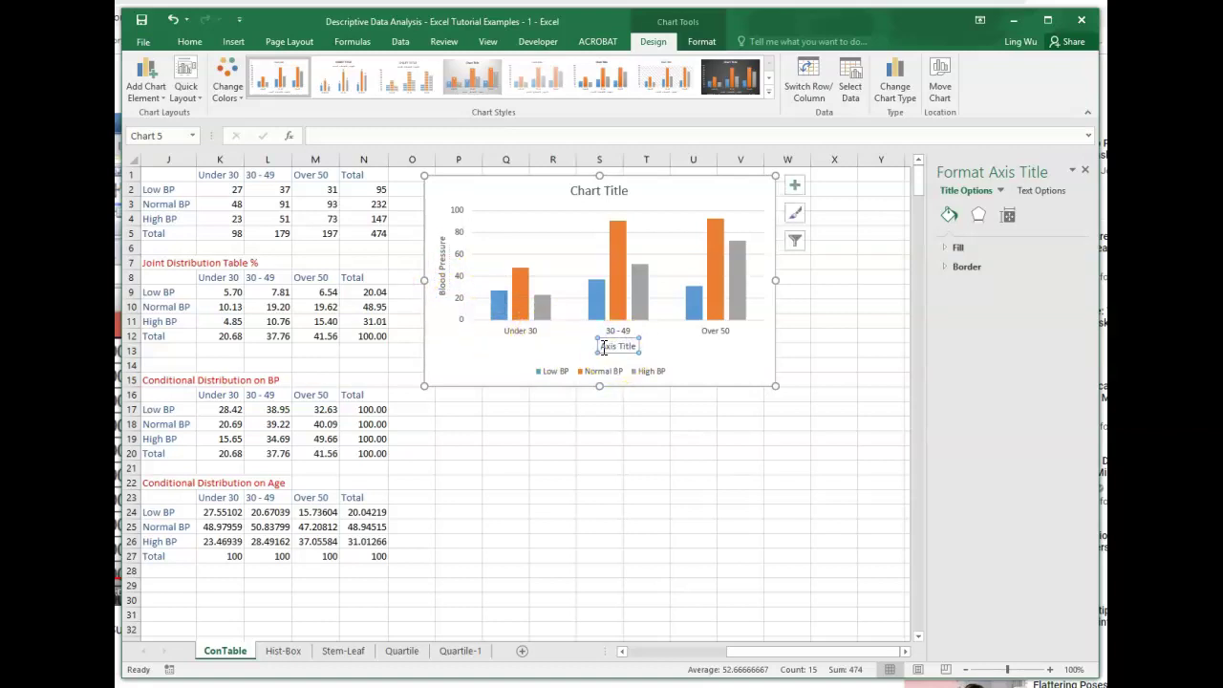
left_click_drag(603, 347, 629, 348)
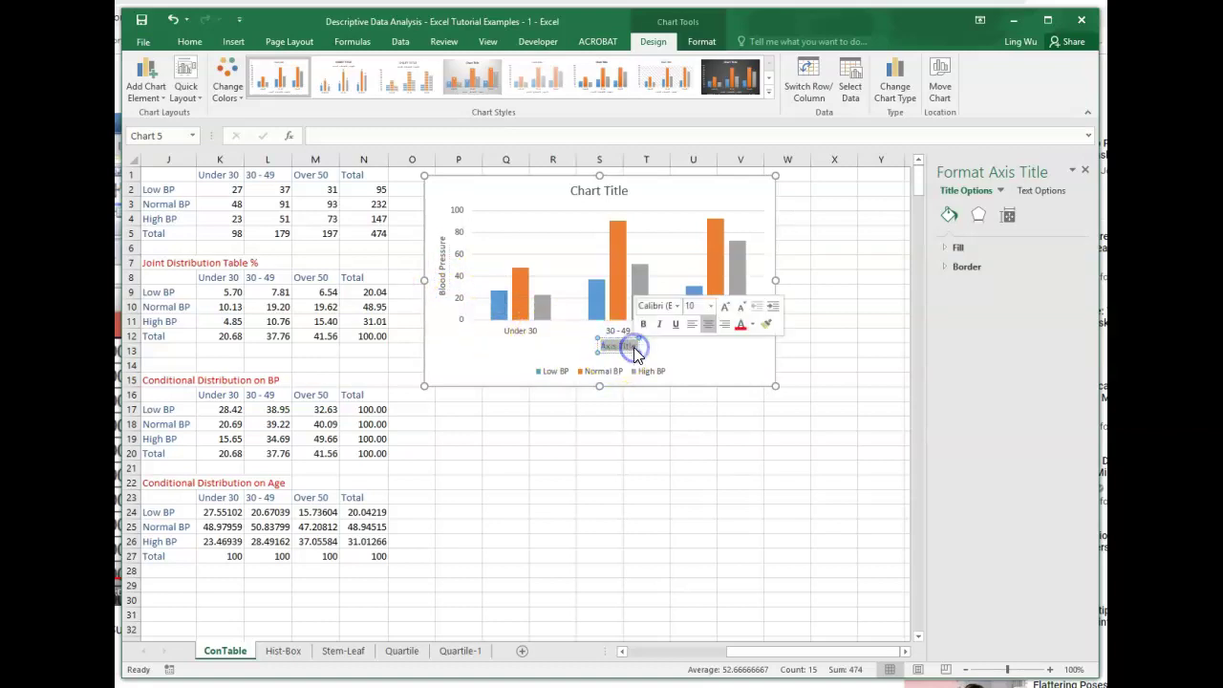
type("Ages")
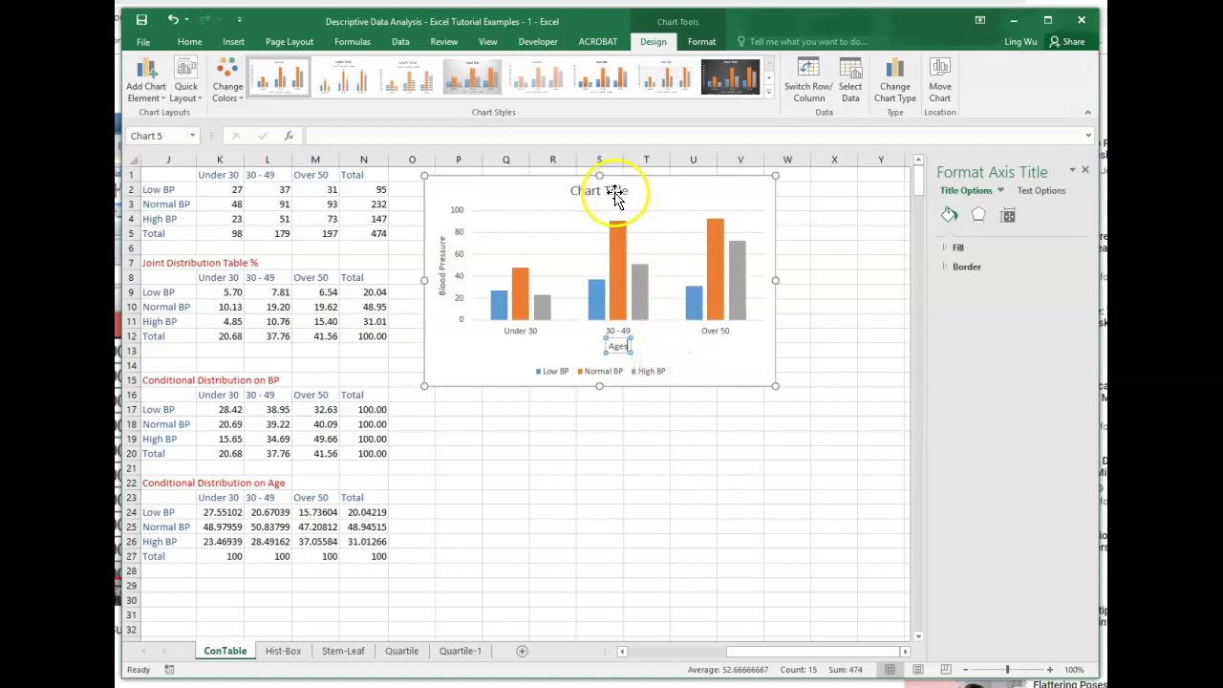
left_click(616, 191)
left_click(623, 190)
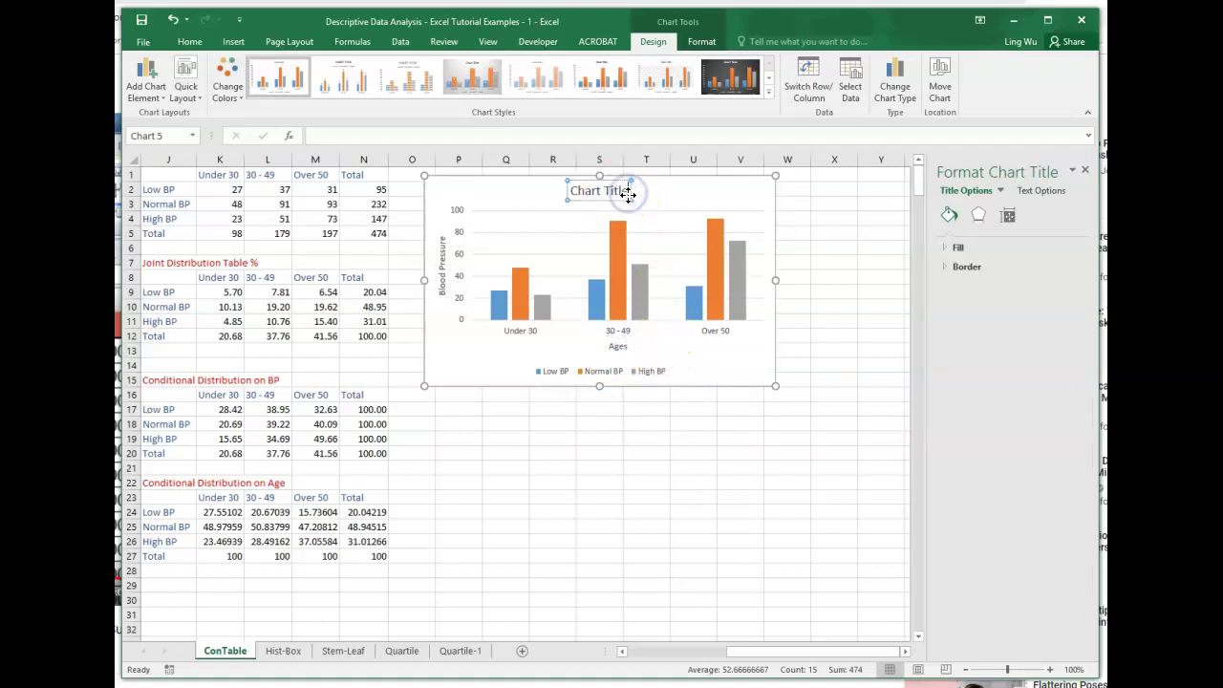
Replace the placeholder chart title with 'Blood Pressure vs Ages'.
key("BackSpace")
key("BackSpace")
key("BackSpace")
key("BackSpace")
key("BackSpace")
key("BackSpace")
key("BackSpace")
key("BackSpace")
key("BackSpace")
key("BackSpace")
type("Blood")
type("Pressure vs Ages")
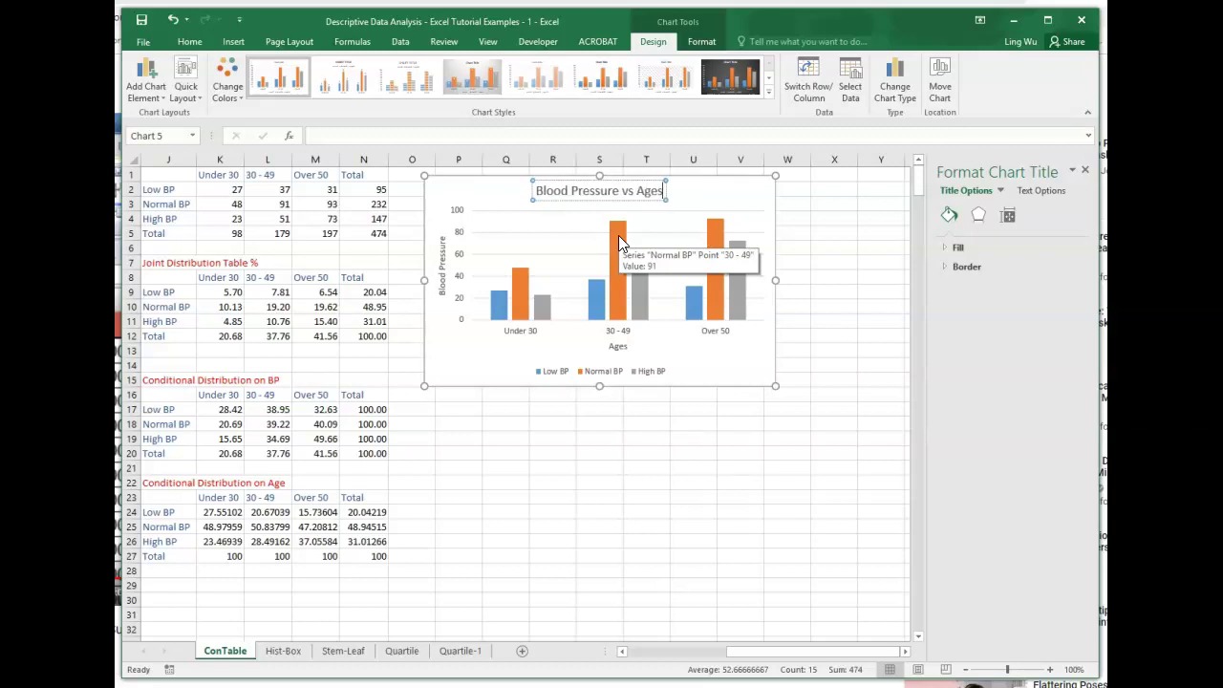
left_click(728, 364)
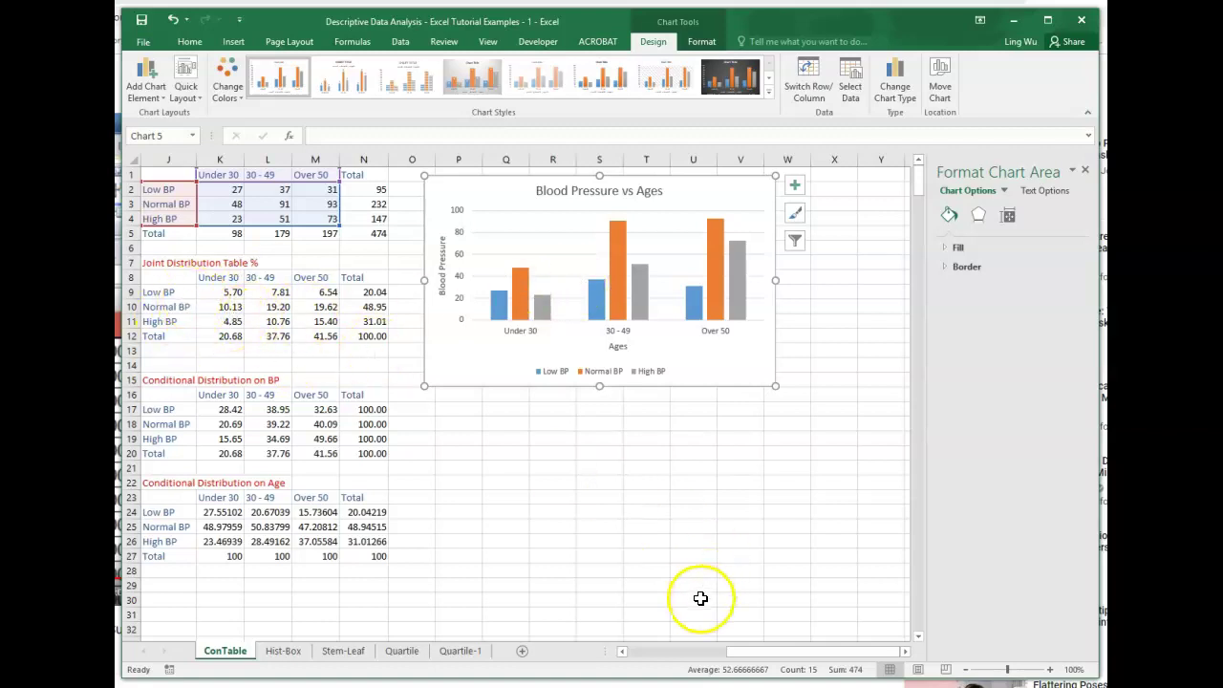
Select the Joint Distribution Table % data range.
left_click_drag(817, 660, 704, 656)
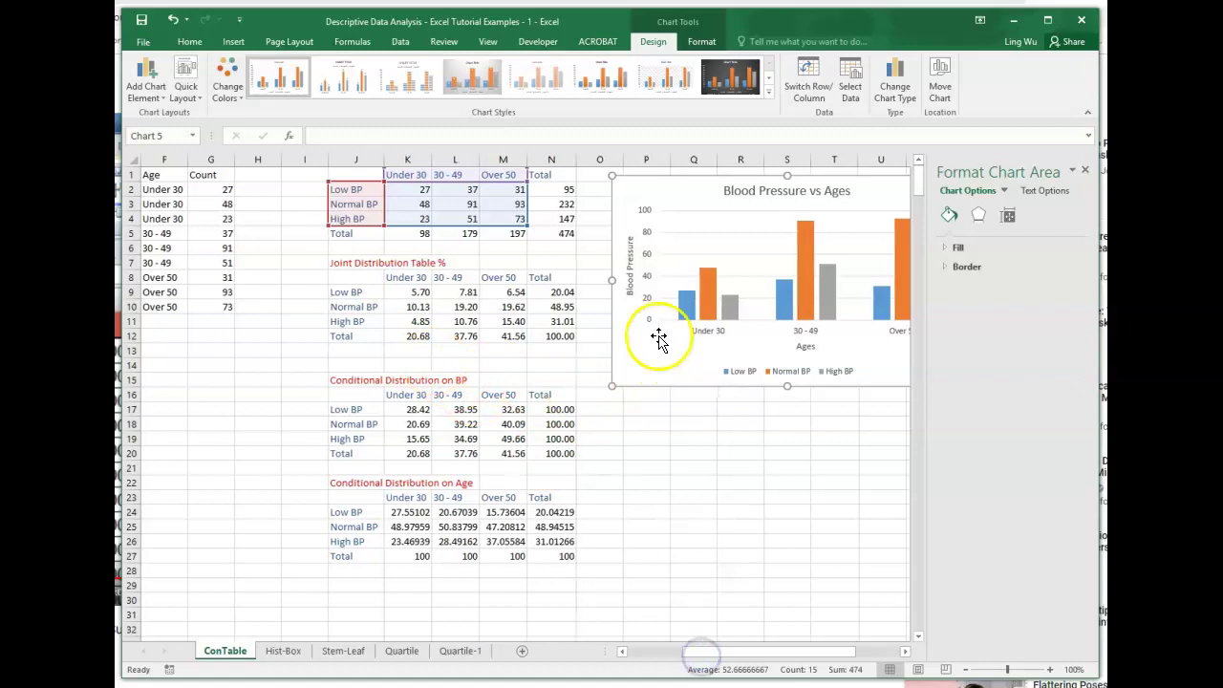
left_click_drag(854, 653, 863, 660)
mouse_move(258, 278)
left_mouse_down()
mouse_move(274, 315)
mouse_move(409, 321)
left_mouse_up()
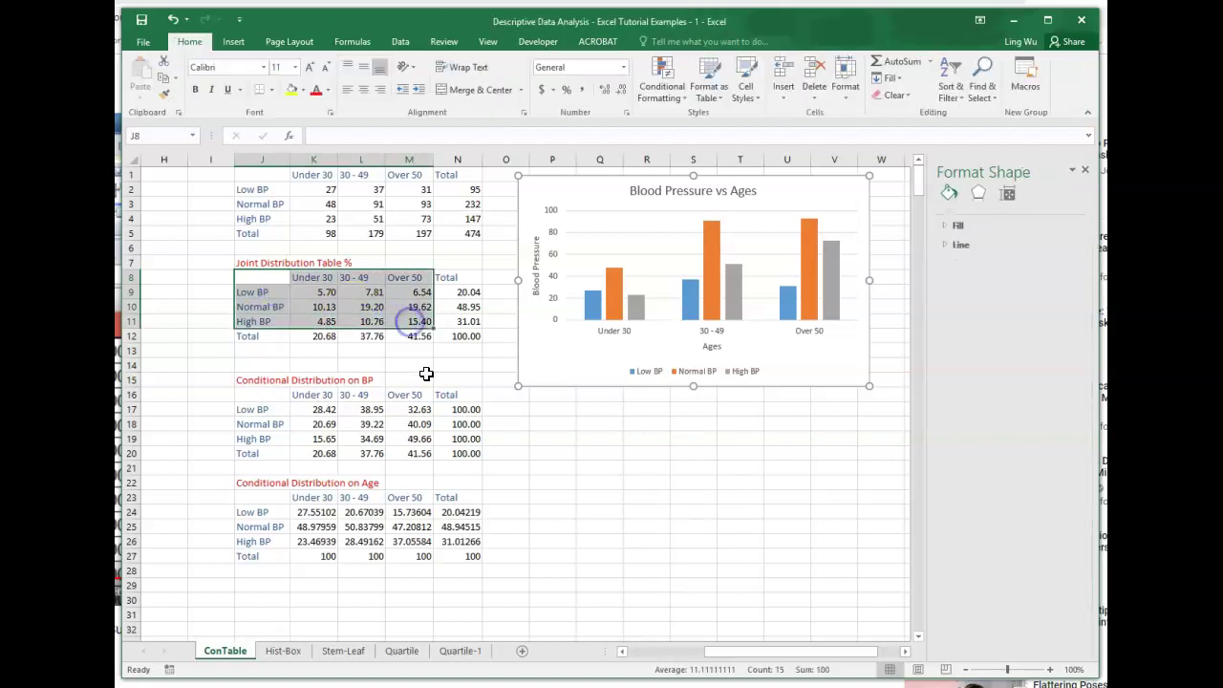
Insert a clustered column chart of the J8:M11 percentages and place it below the first chart.
left_click(234, 42)
left_click(550, 67)
left_click(548, 143)
mouse_move(500, 328)
left_mouse_down()
mouse_move(542, 413)
mouse_move(637, 414)
left_mouse_up()
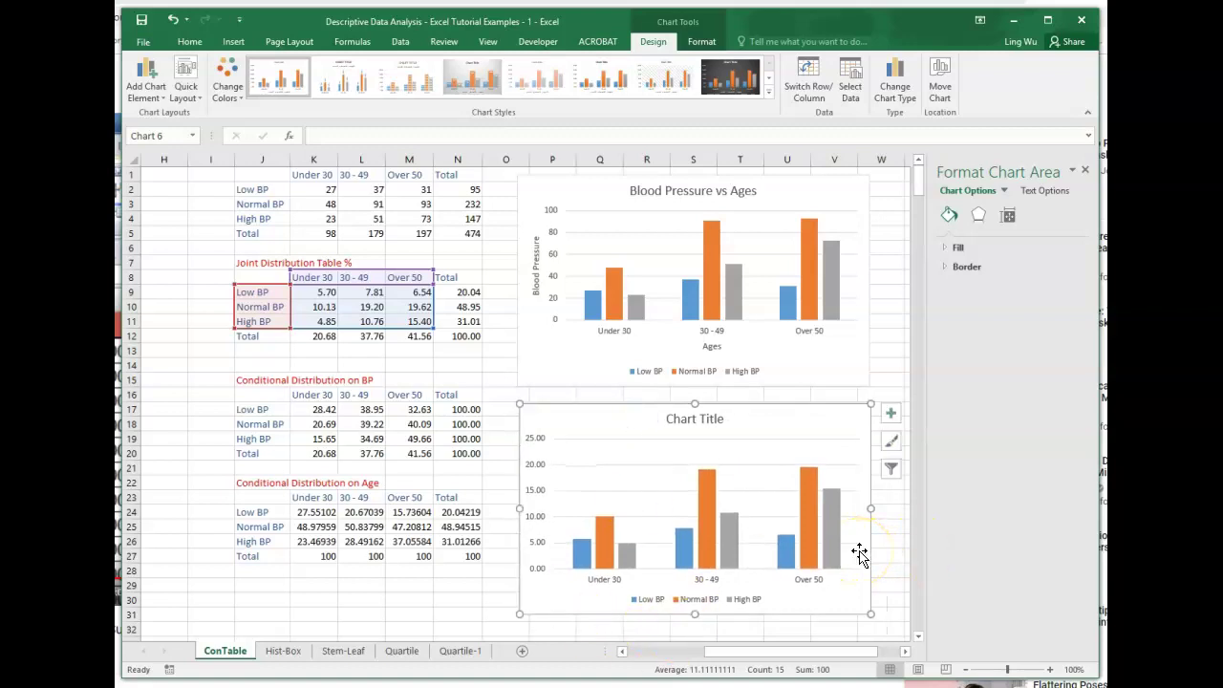
mouse_move(632, 308)
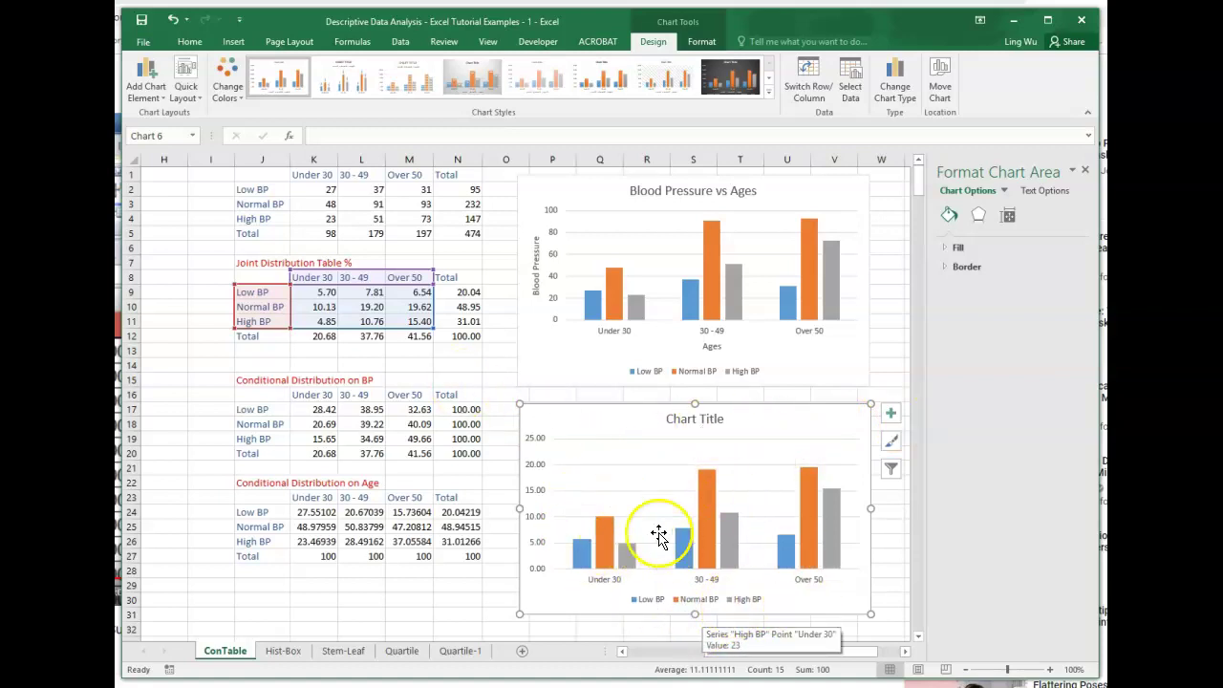
left_click(488, 590)
left_click_drag(716, 650, 667, 658)
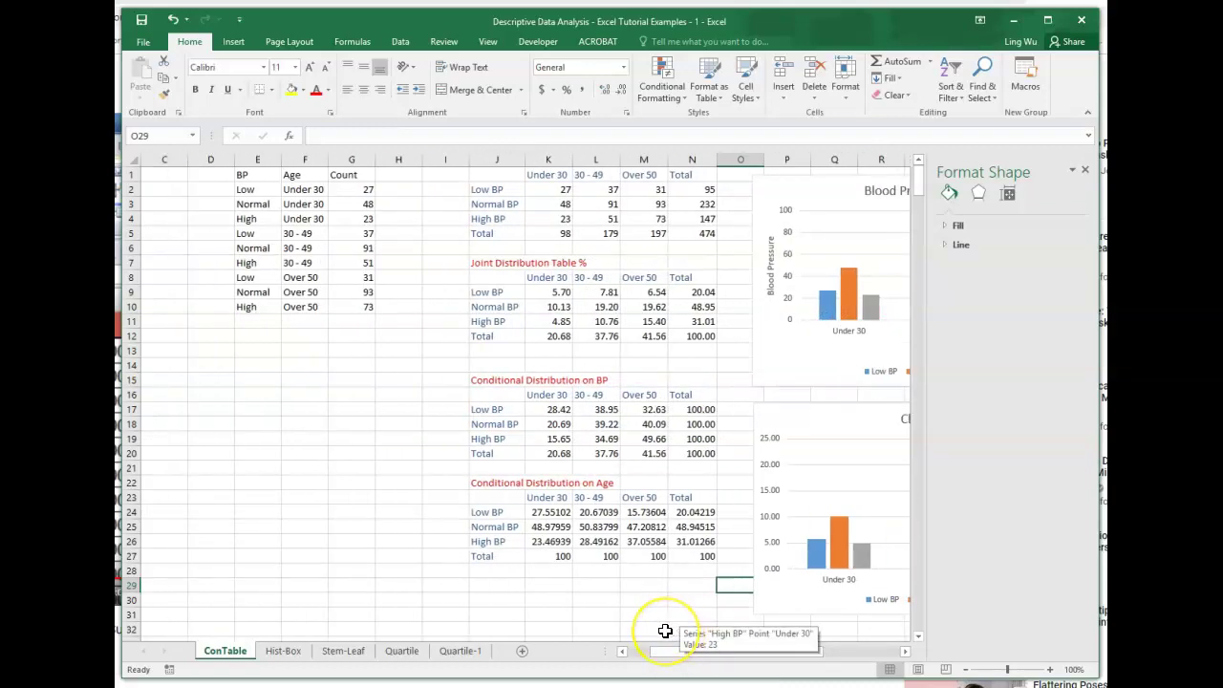
Select the BP, Age and Count table in E1:G10 and open the Pie or Doughnut chart choices.
left_click(693, 656)
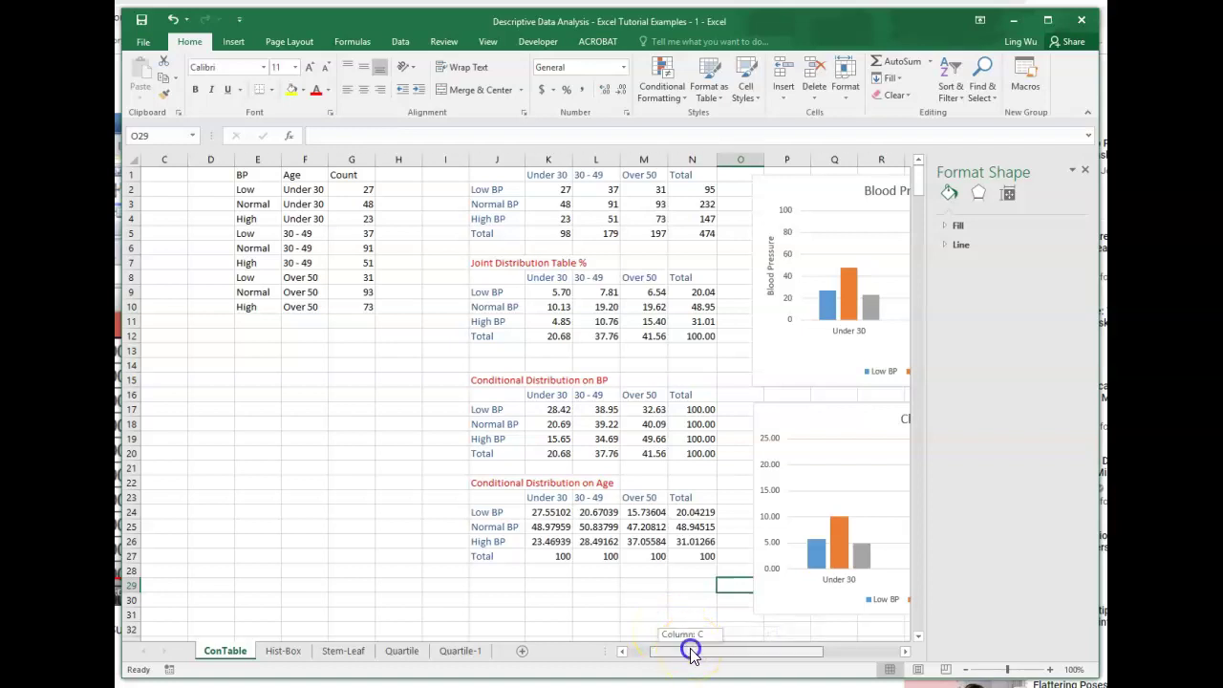
left_click_drag(692, 651, 682, 656)
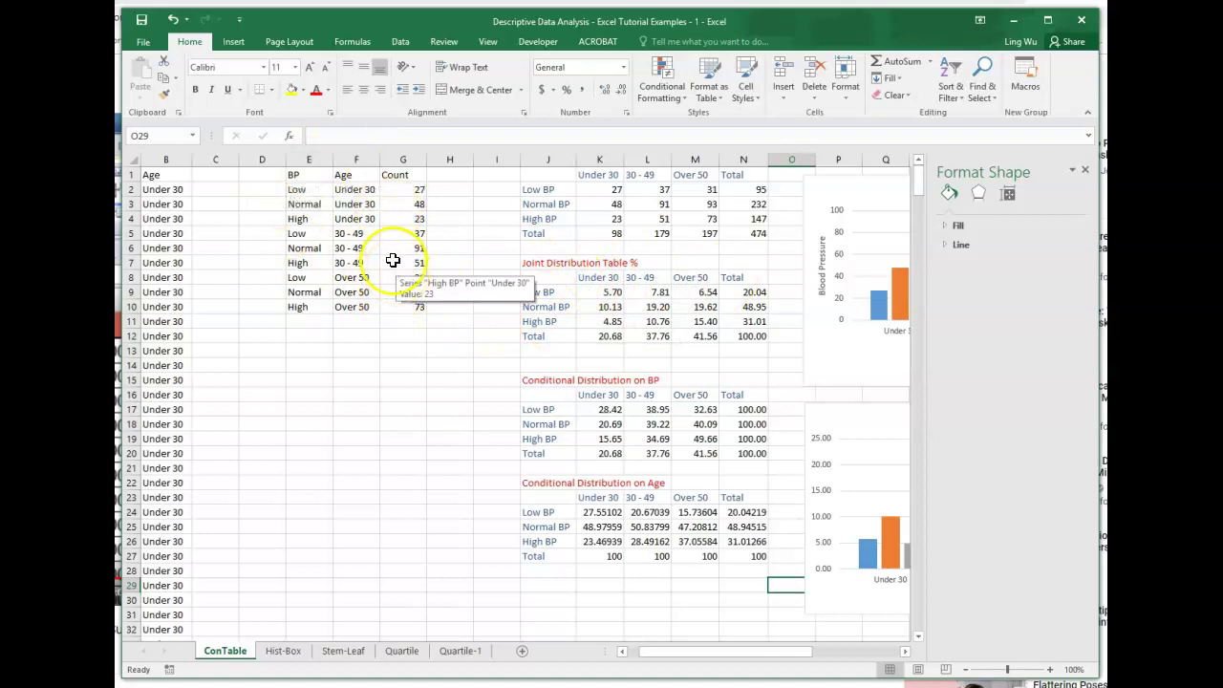
left_click(306, 180)
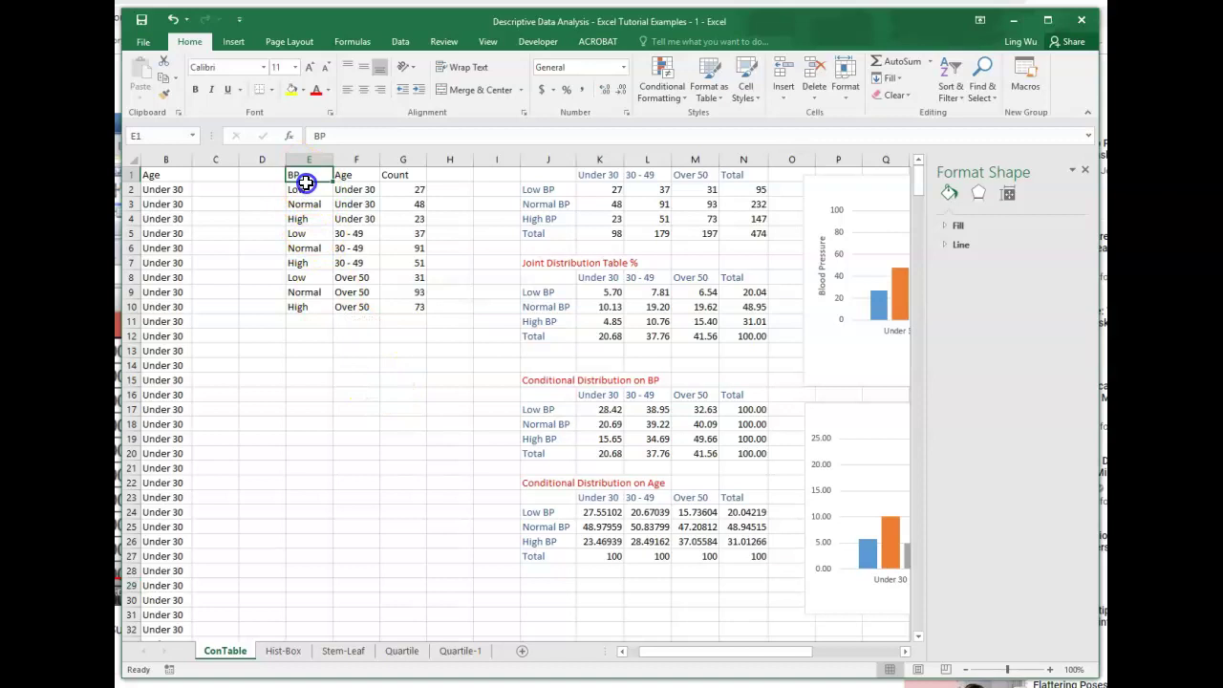
left_click_drag(306, 181, 387, 312)
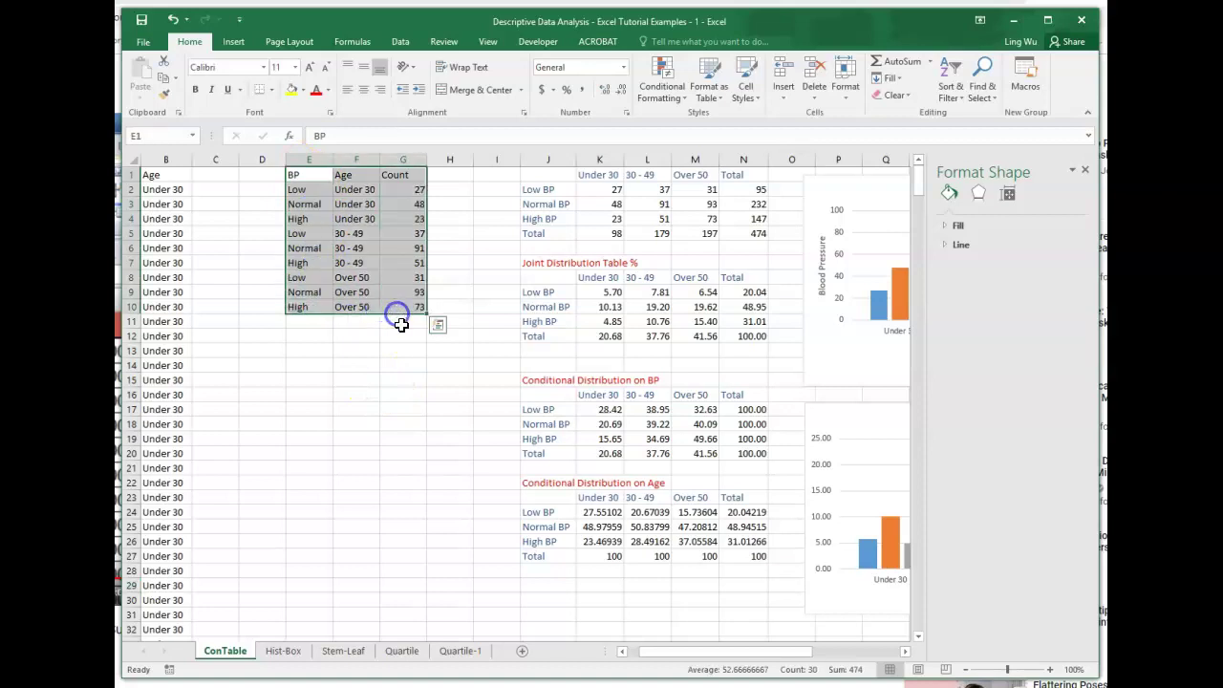
left_click(234, 43)
left_click(551, 97)
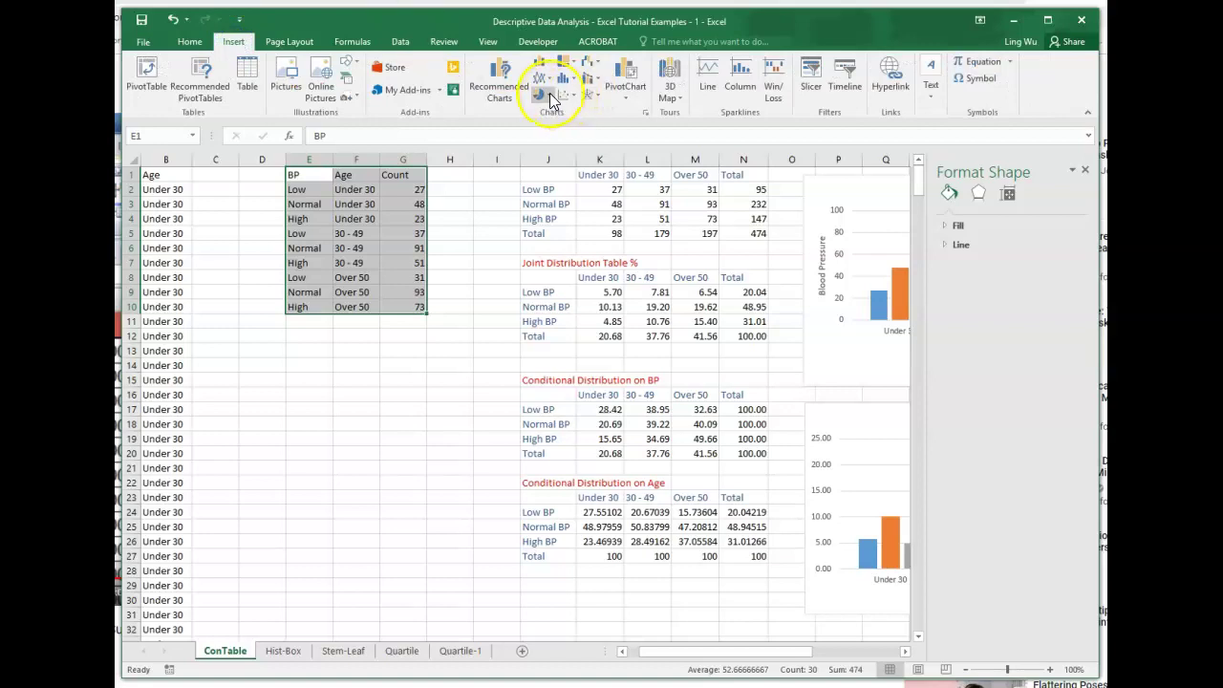
Insert a 2-D pie chart of the Count values and move it under the table on the left.
left_click(551, 96)
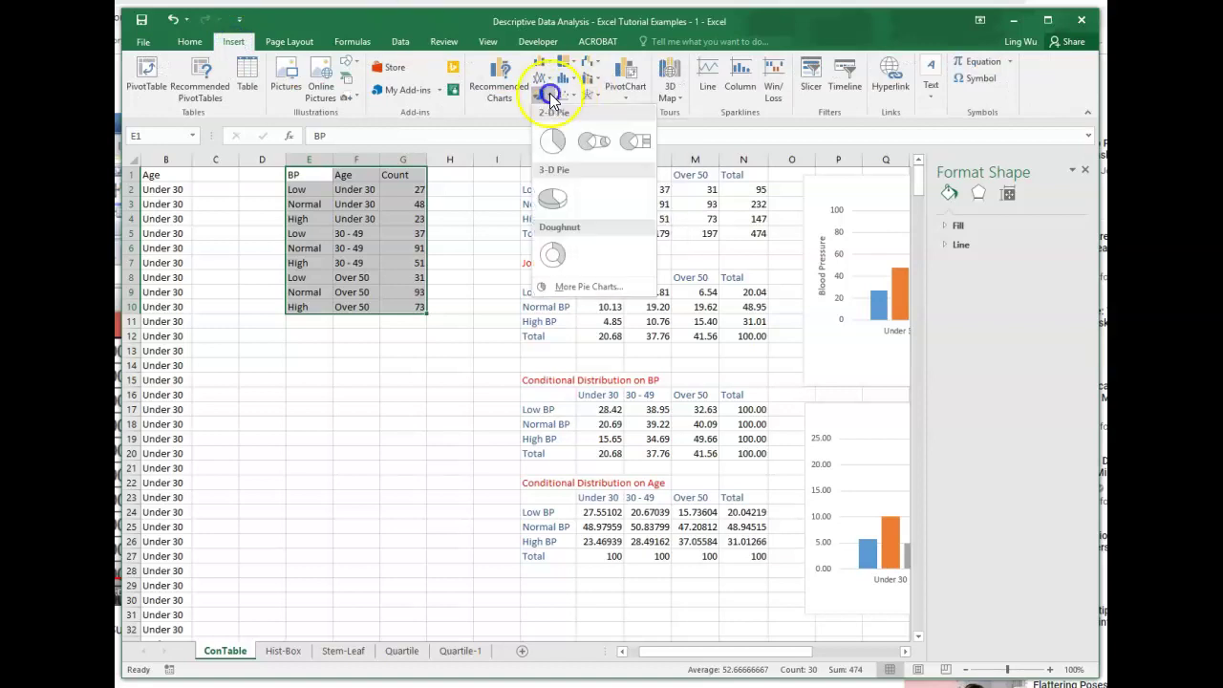
left_click(552, 141)
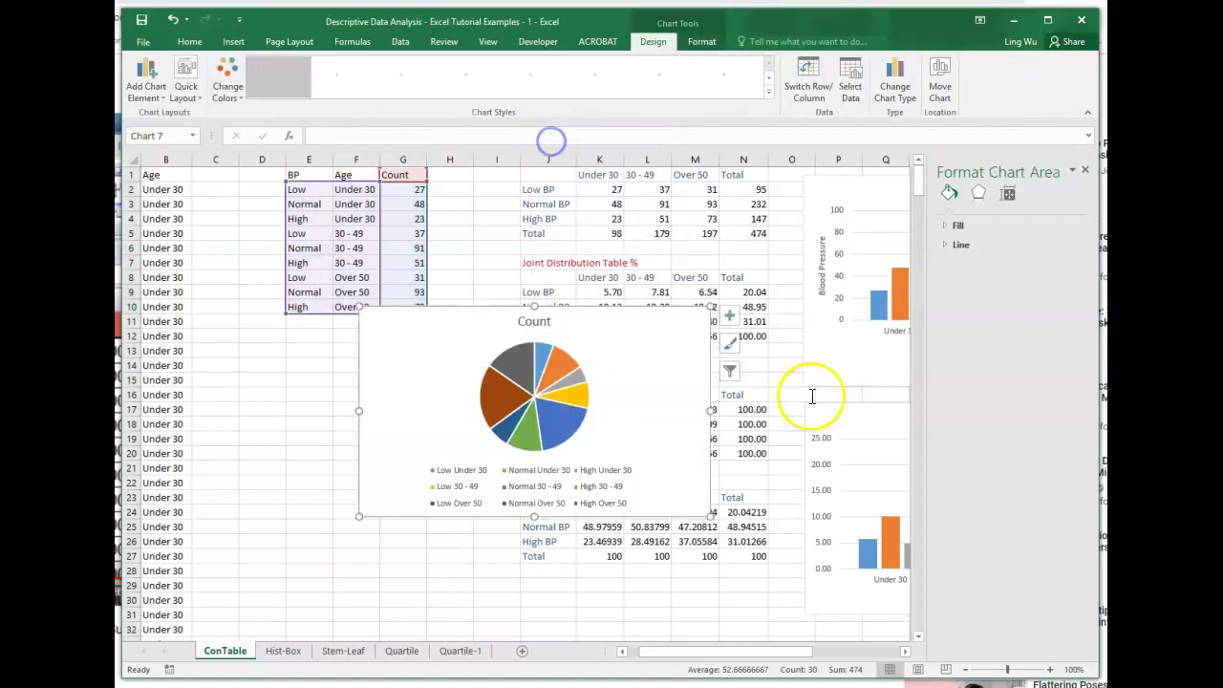
mouse_move(441, 327)
left_mouse_down()
mouse_move(251, 411)
mouse_move(246, 368)
left_mouse_up()
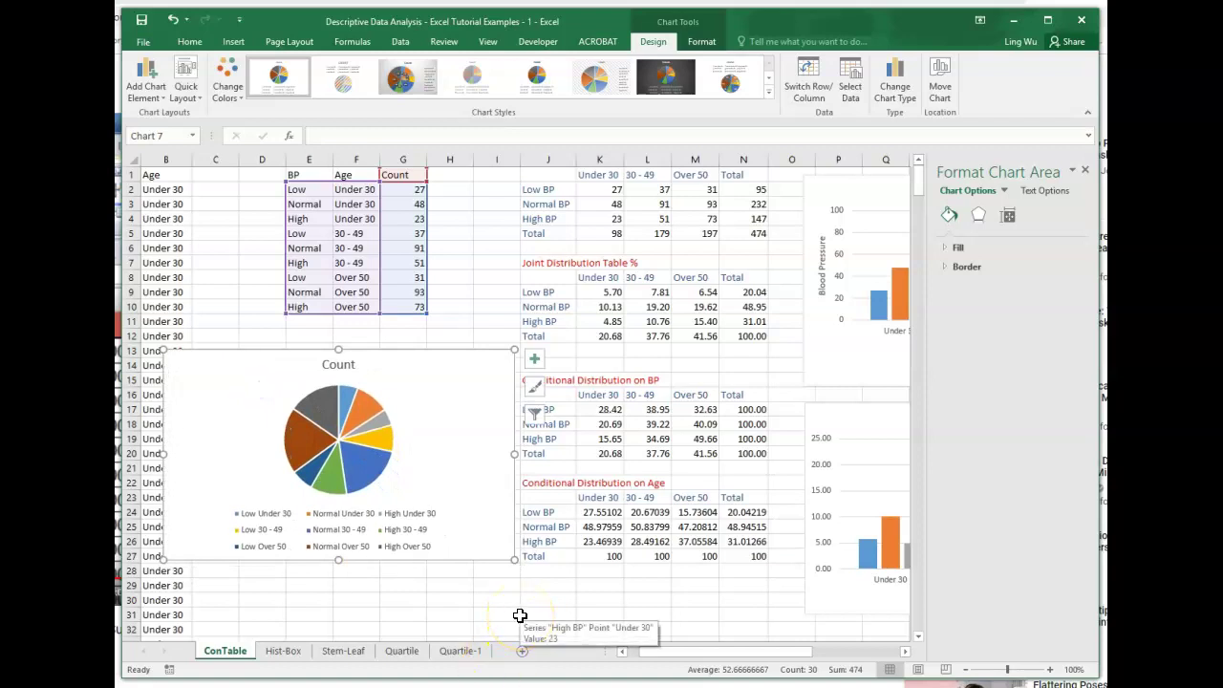
left_click(341, 432)
Open the pie chart's style gallery and apply a percentage-label style.
left_click(245, 500)
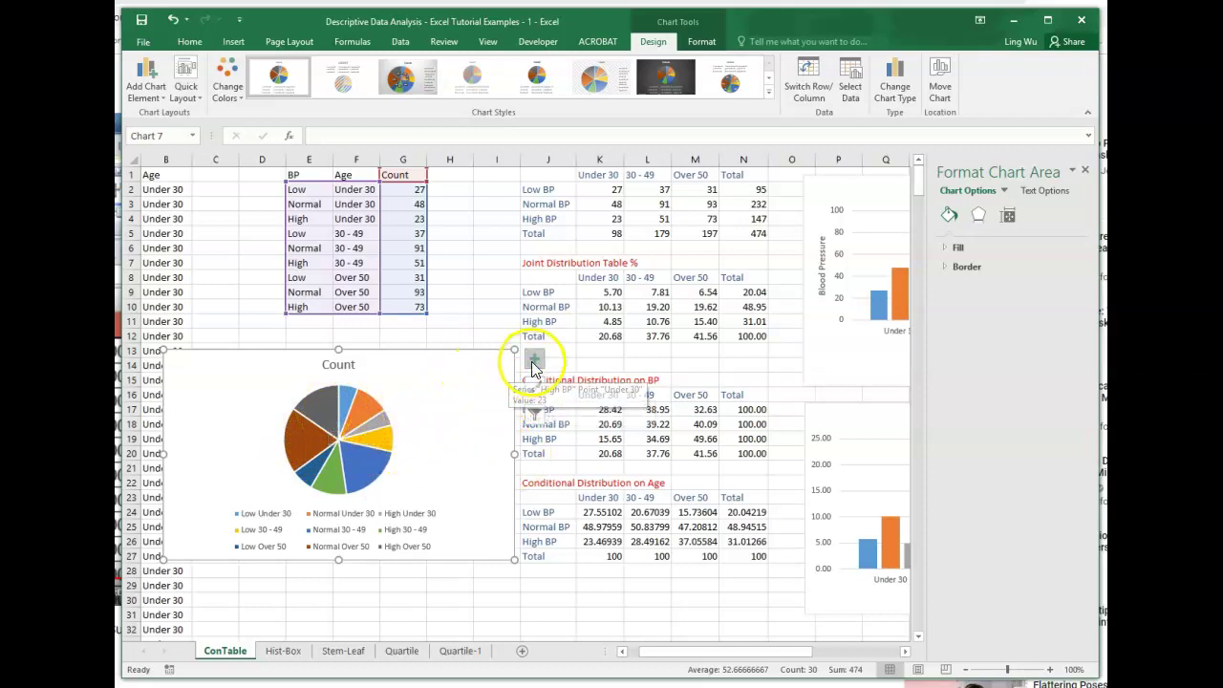
left_click(535, 417)
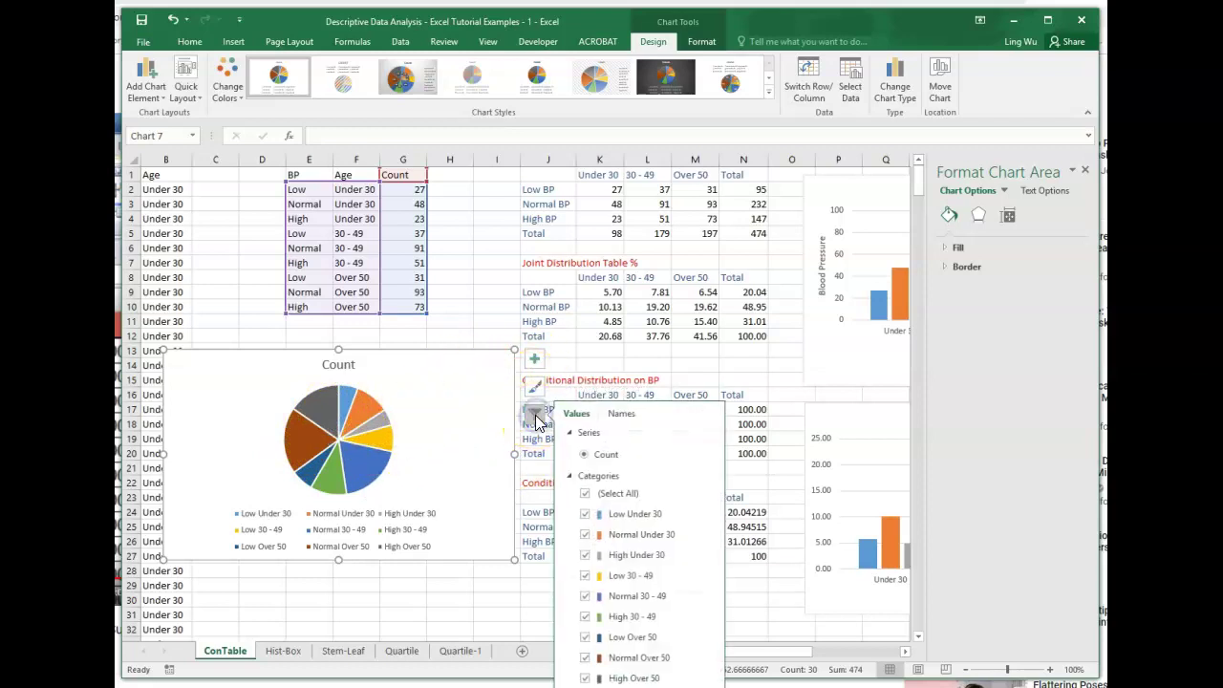
left_click(536, 390)
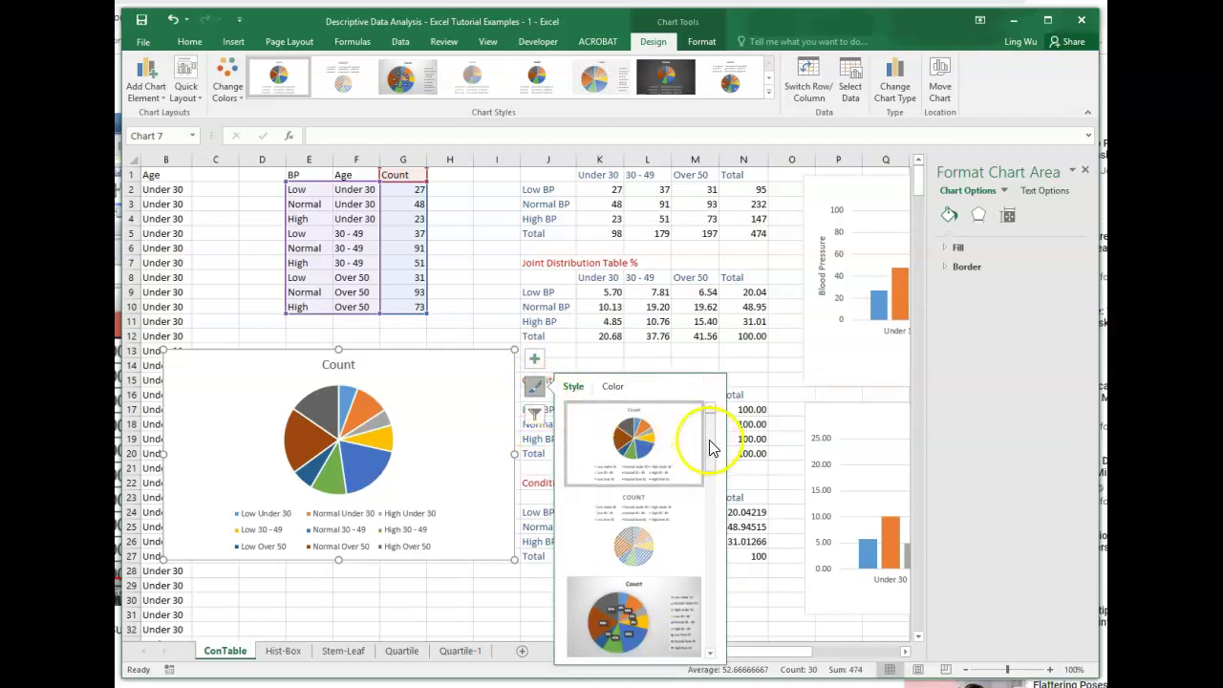
left_click_drag(711, 449, 713, 465)
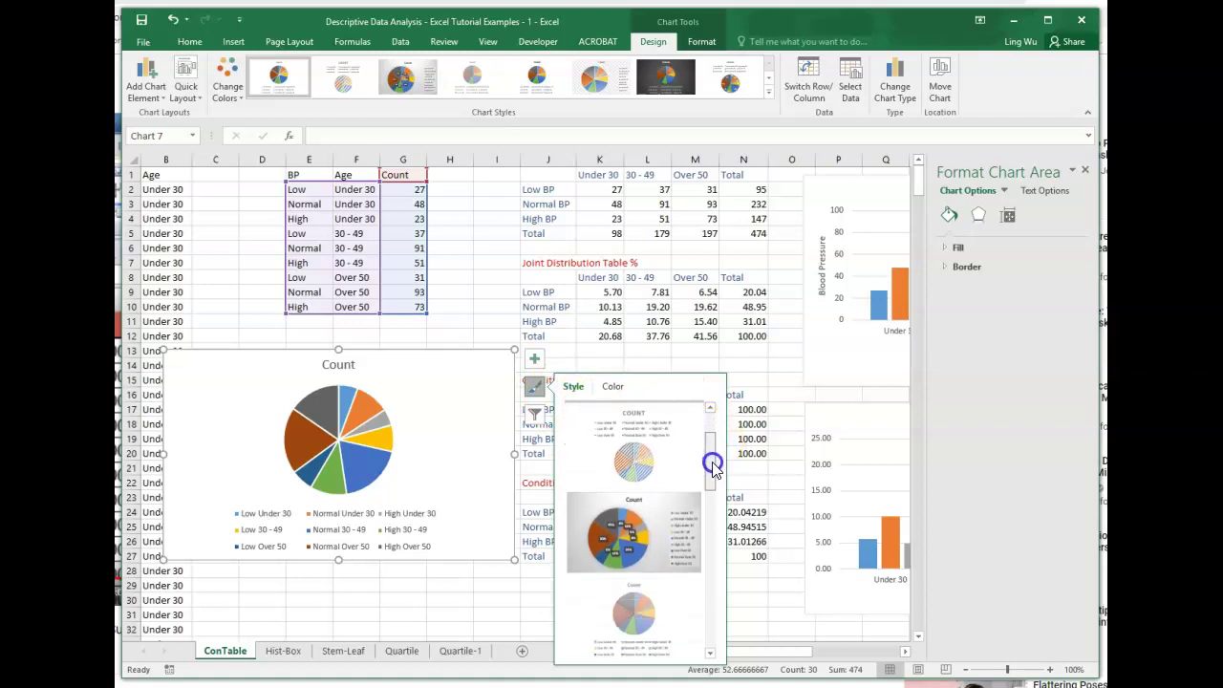
left_click(641, 535)
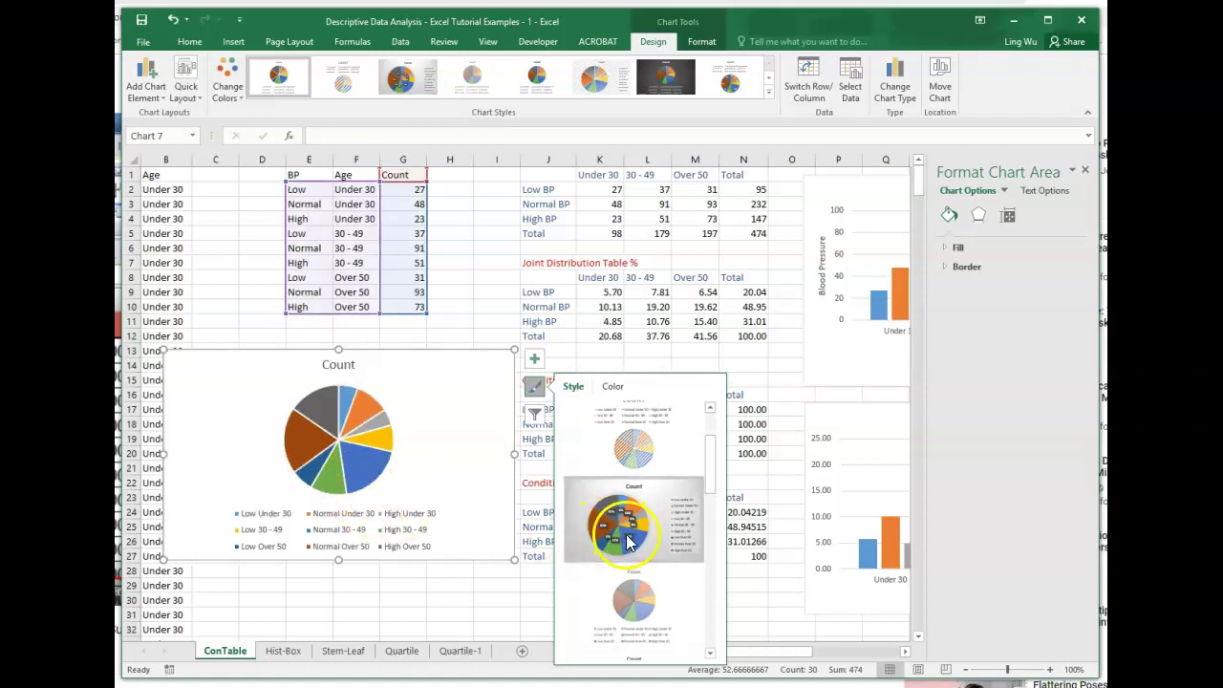
left_click(637, 537)
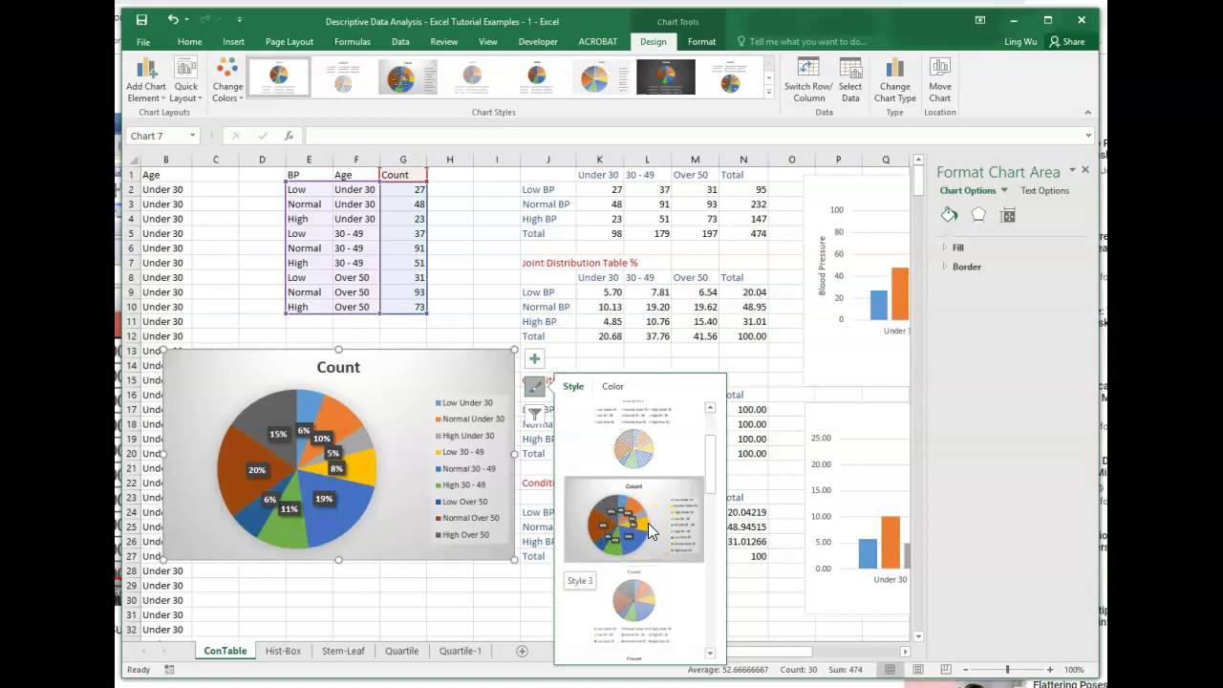
Try other pie styles and settle on Style 3 with percentage labels and a right-side legend.
left_click(710, 492)
left_click_drag(712, 490, 710, 583)
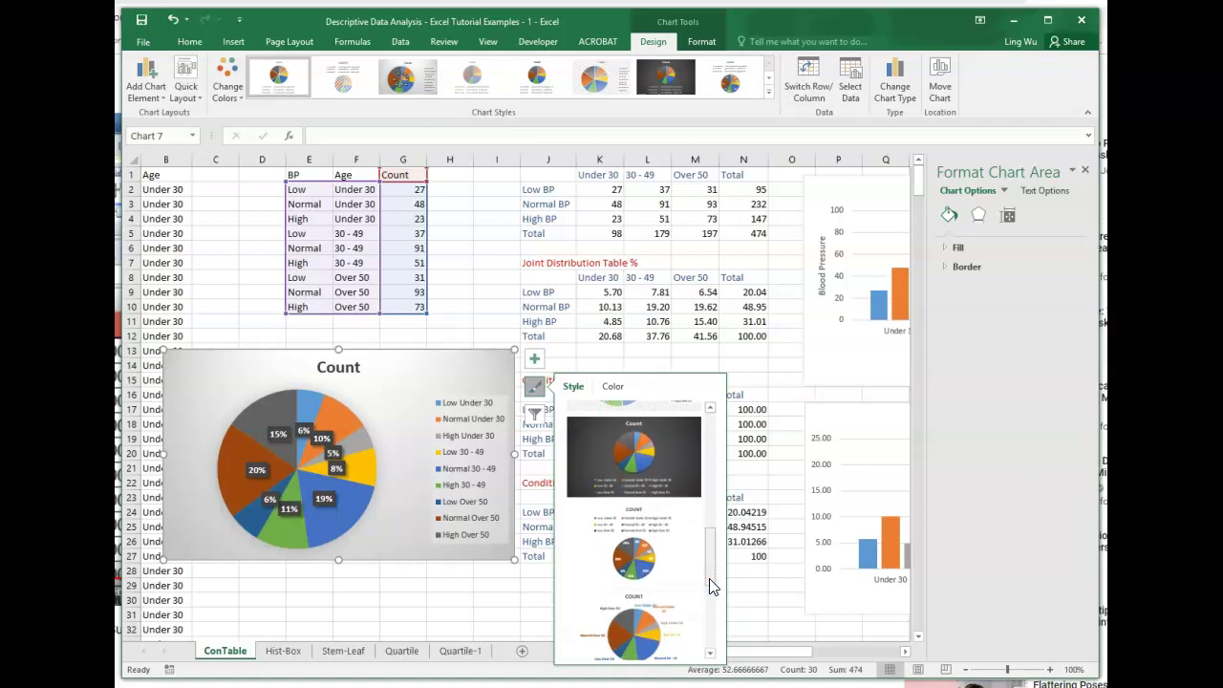
left_click(650, 566)
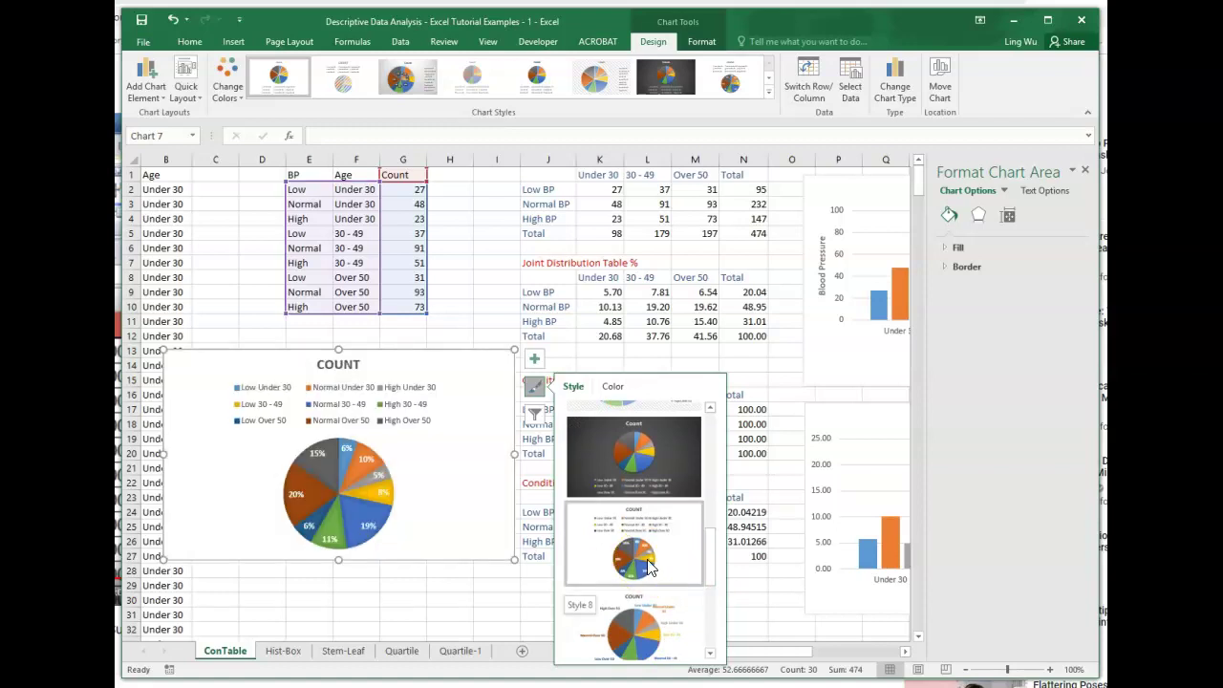
left_click_drag(710, 560, 709, 599)
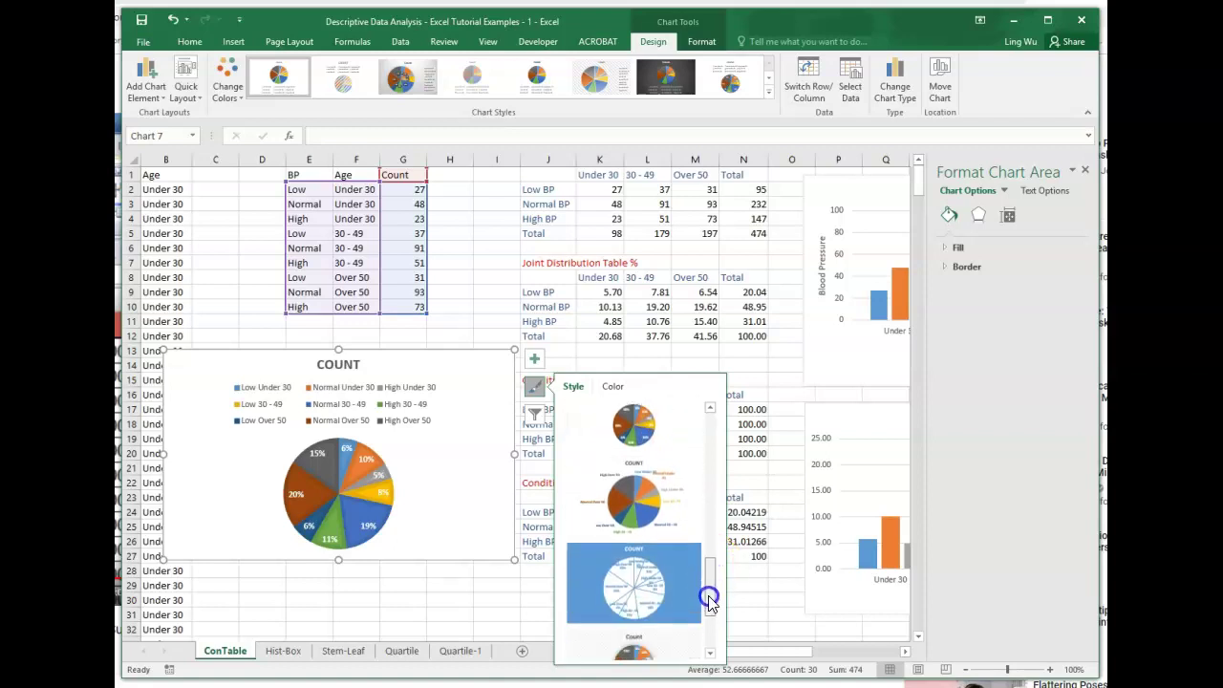
left_click(625, 501)
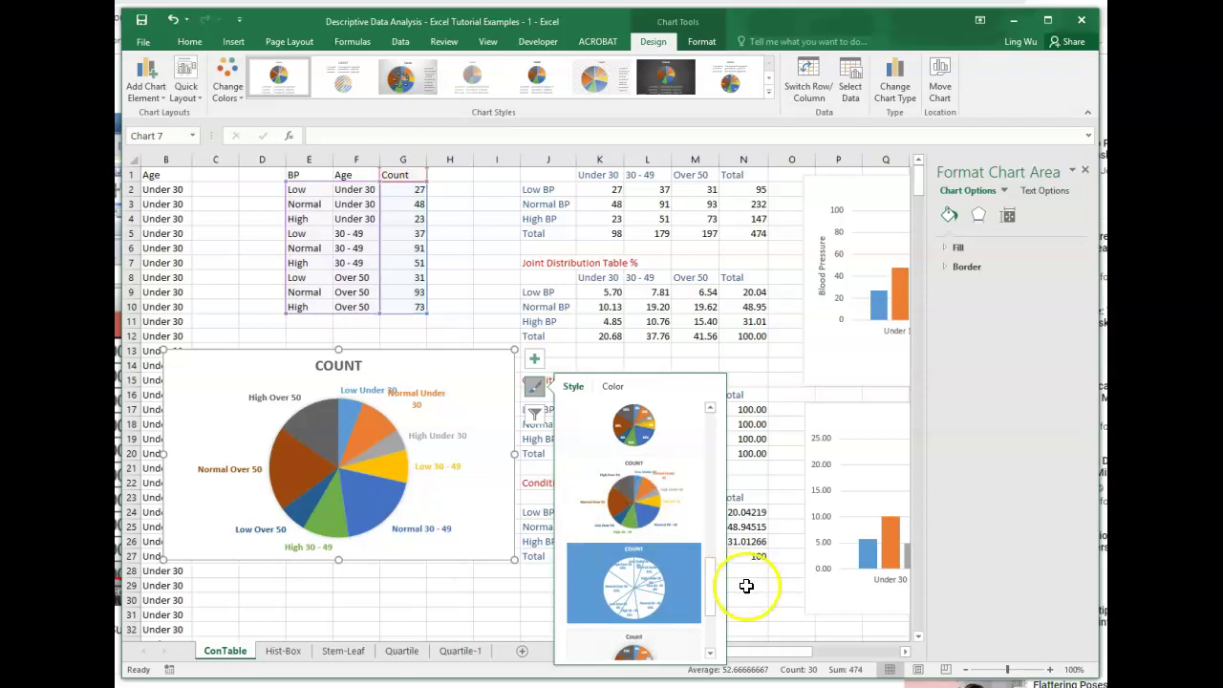
left_click_drag(713, 590, 708, 484)
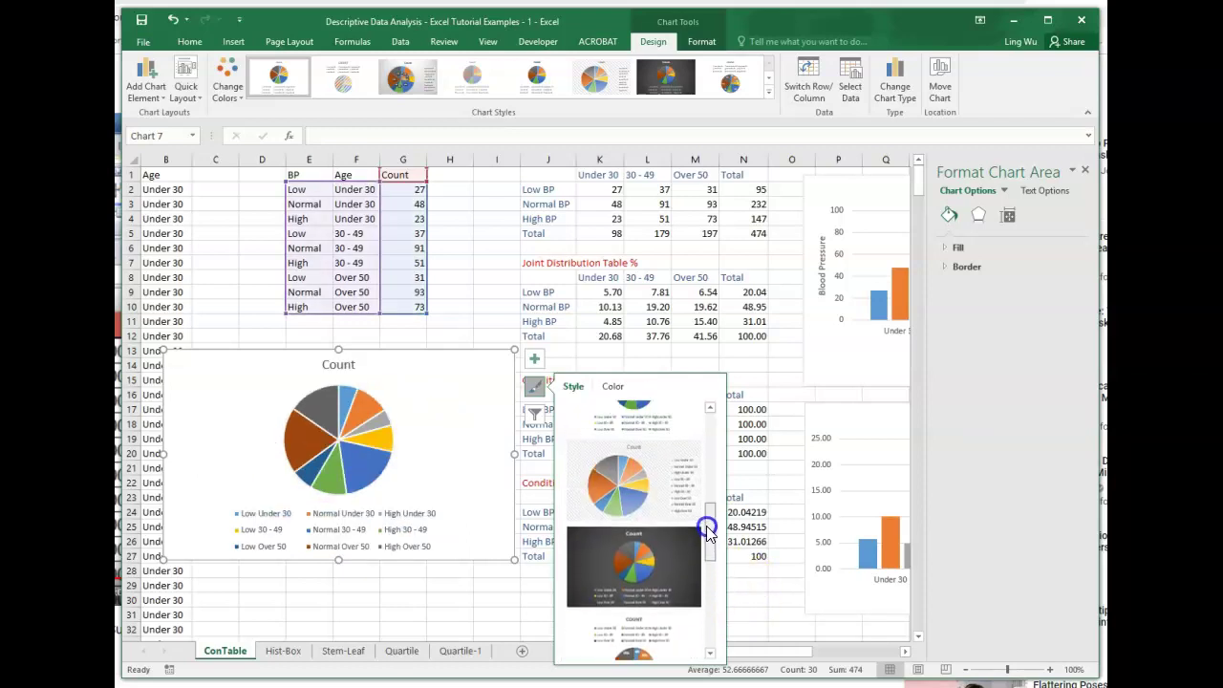
left_click(622, 465)
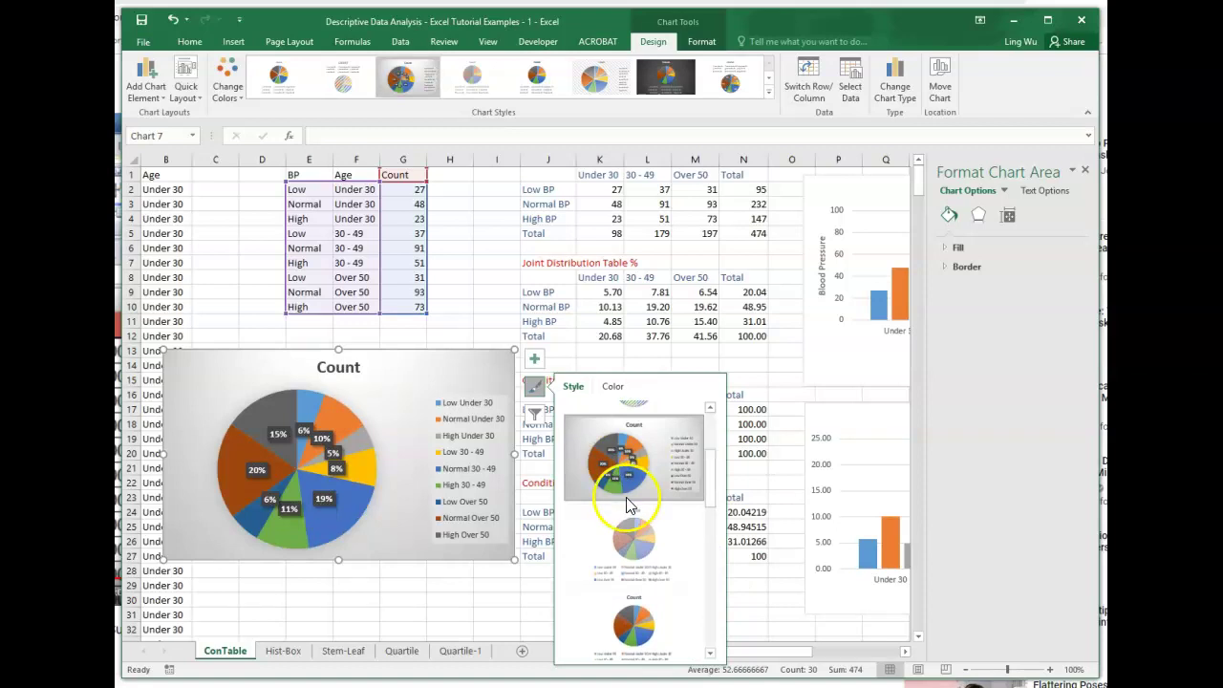
Nudge the Count pie chart up to sit just below the BP/Age table.
left_click(455, 597)
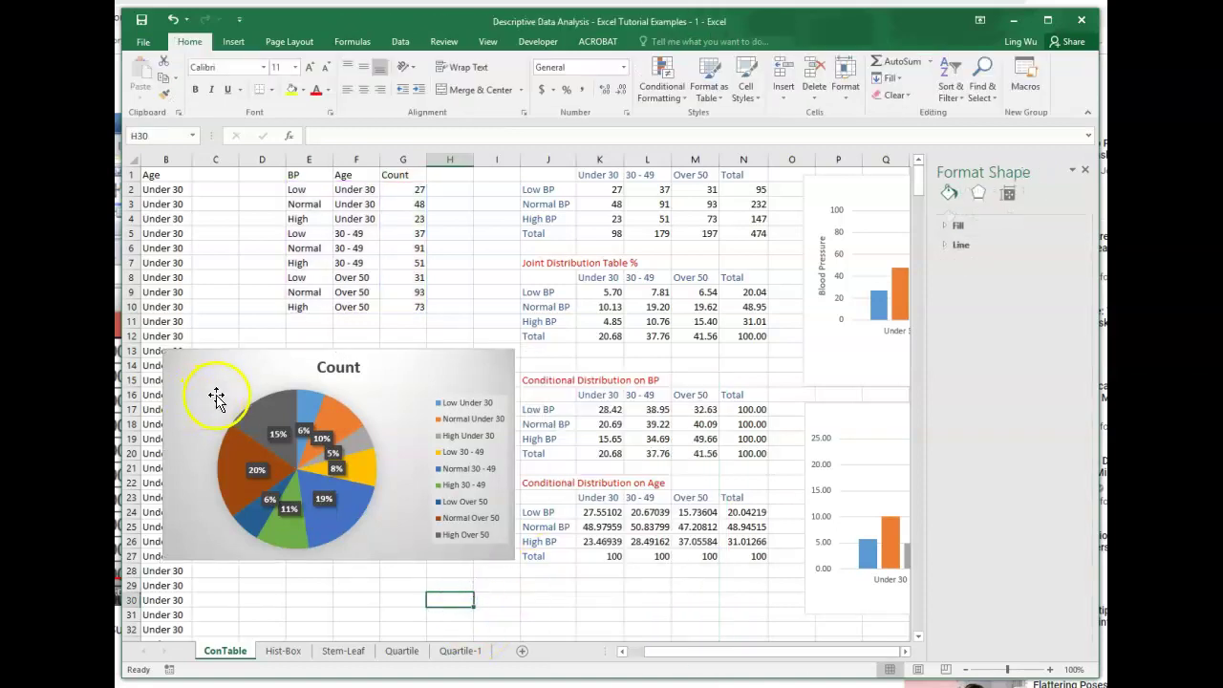
left_click_drag(270, 364, 284, 337)
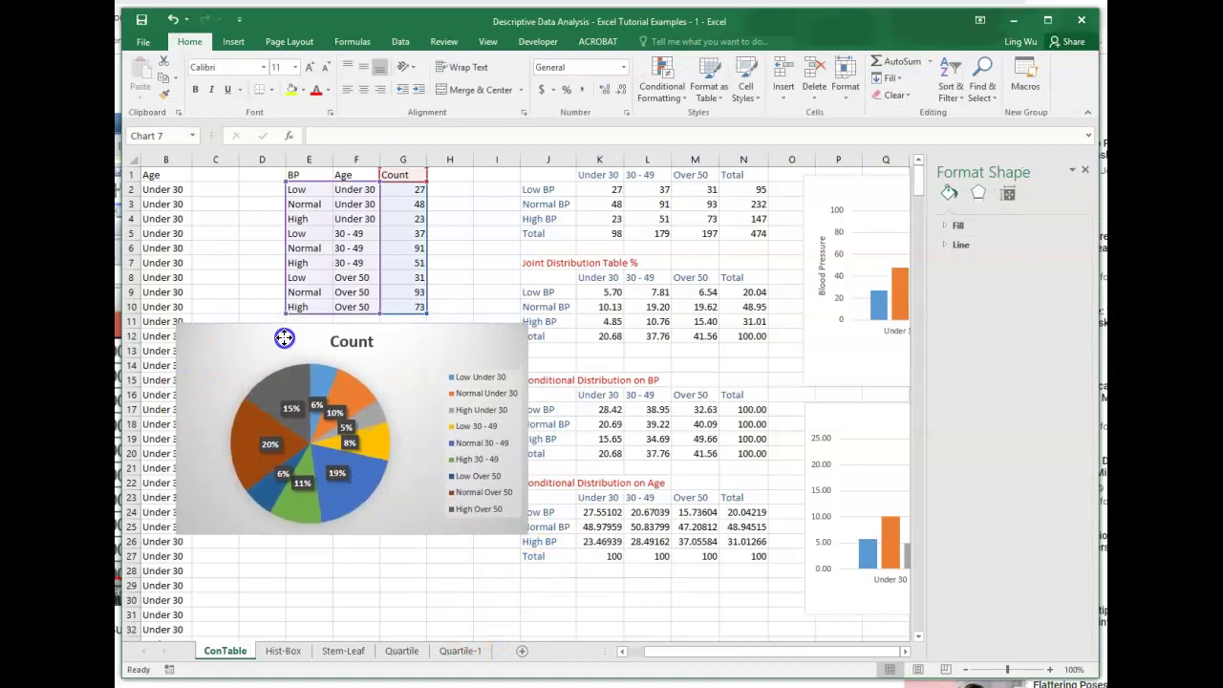
mouse_move(250, 459)
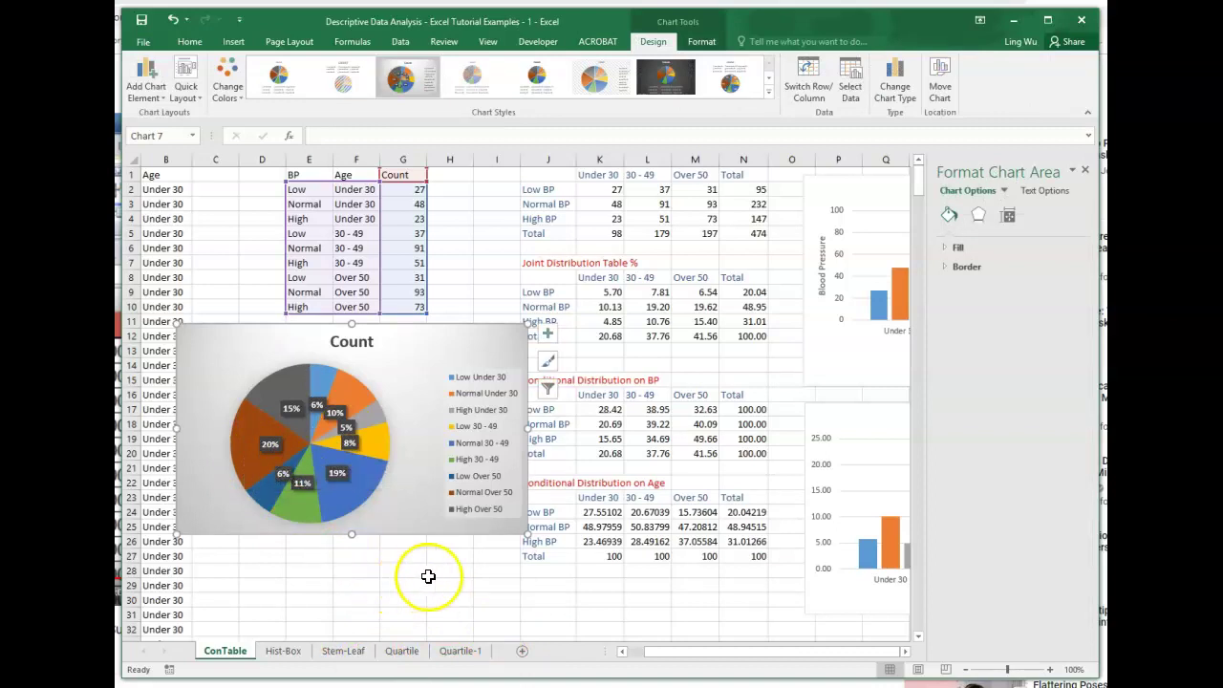
mouse_move(350, 492)
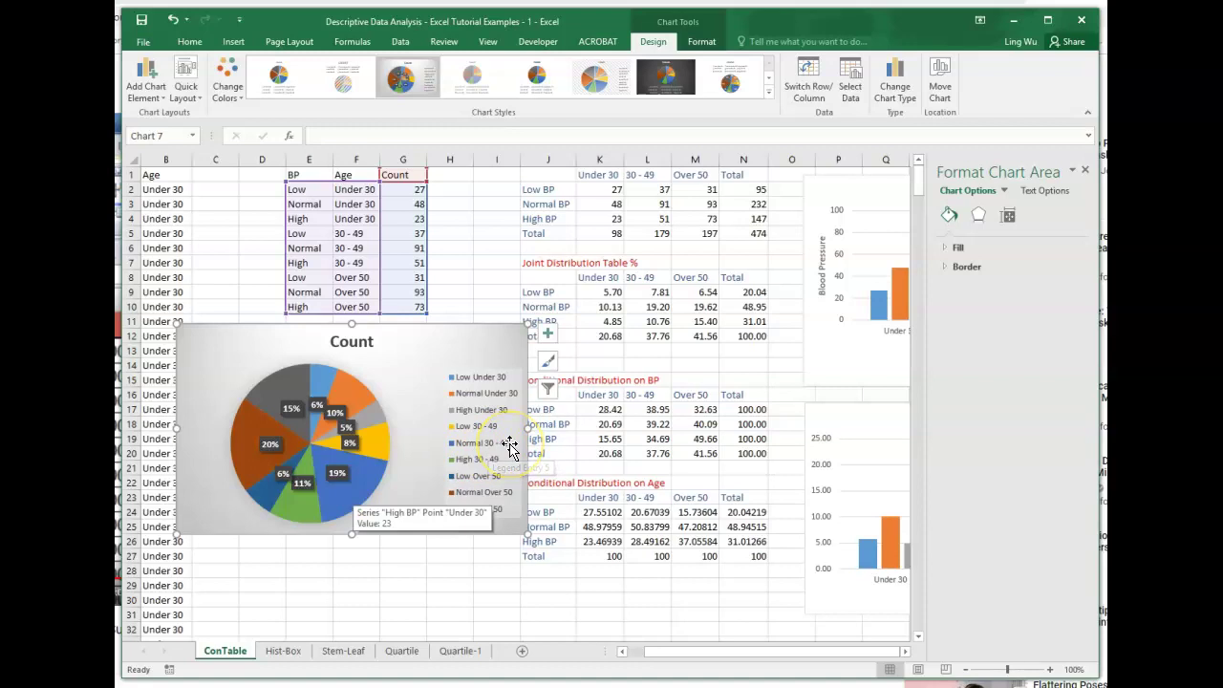
left_click(320, 435)
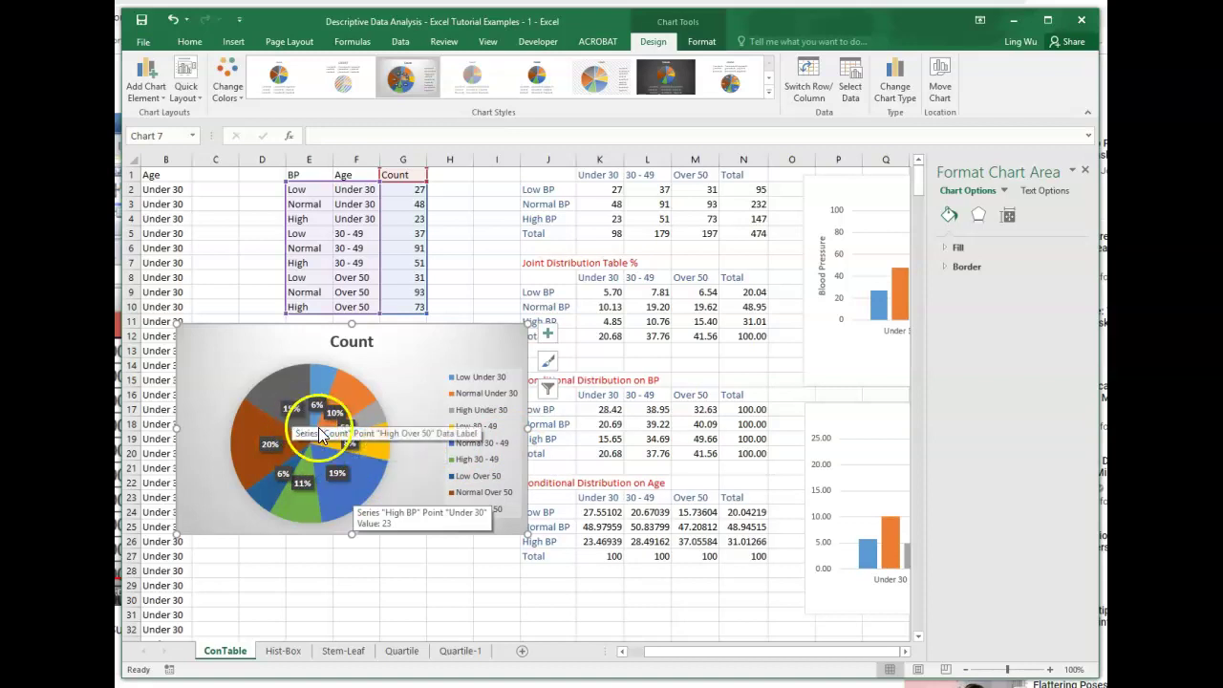
left_click(275, 413)
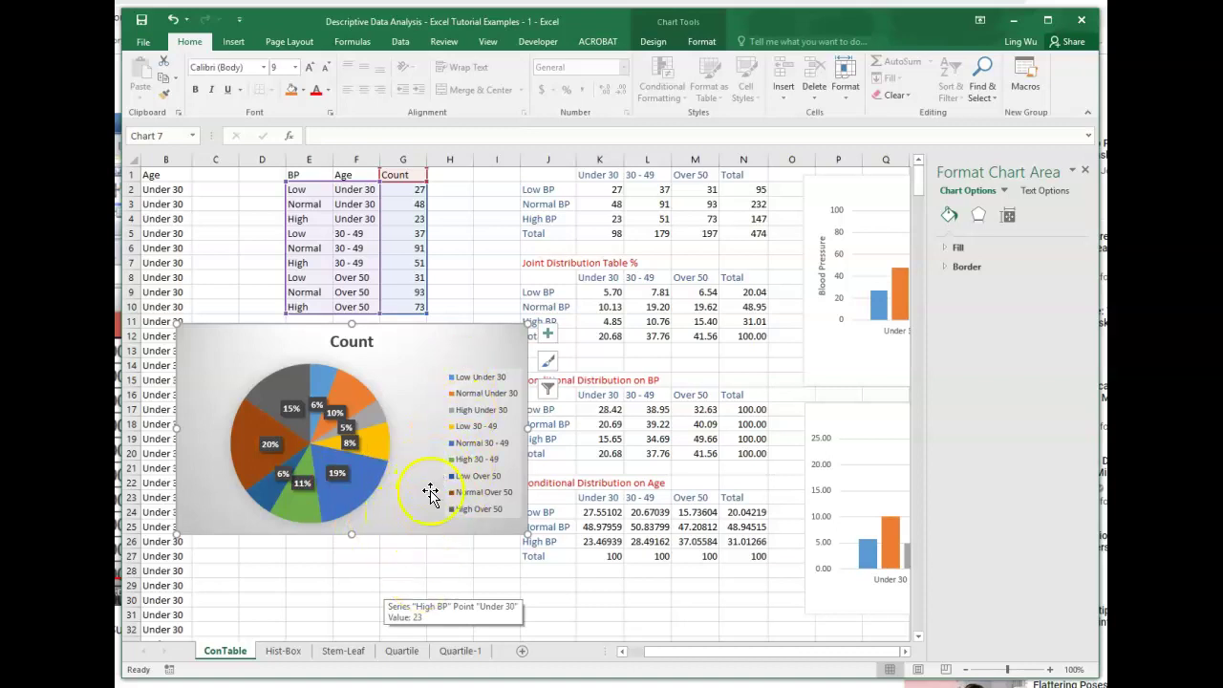
left_click(362, 572)
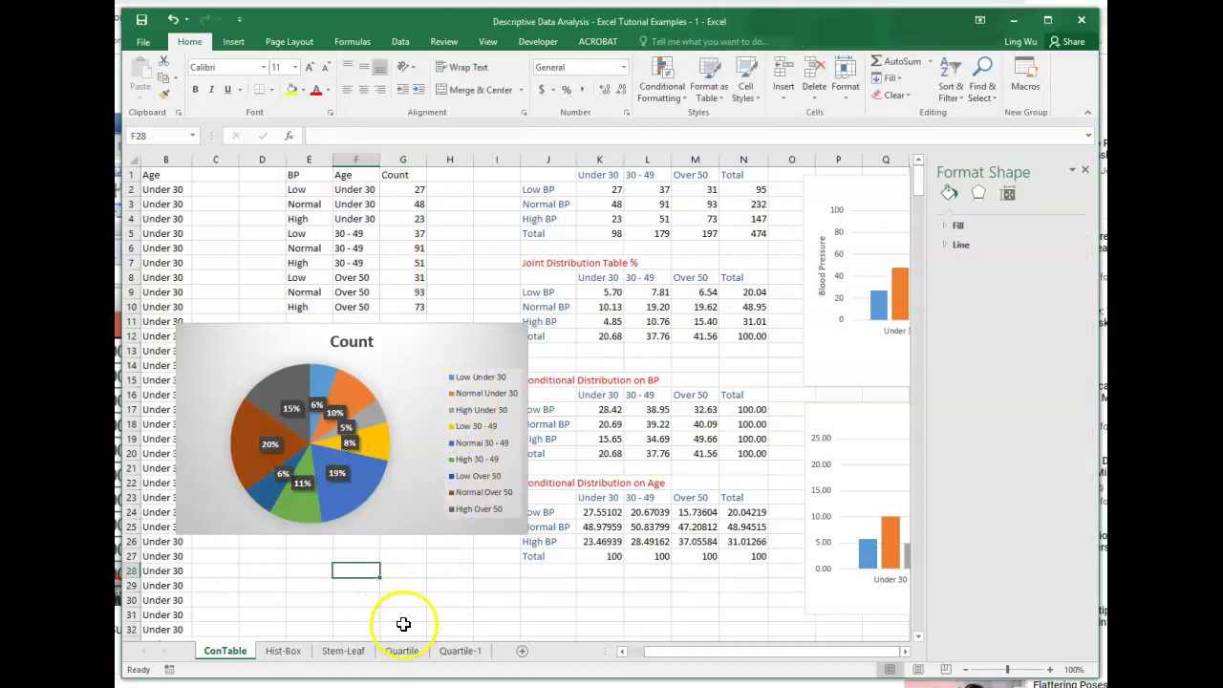
Go to the Hist-Box sheet and scroll through its Nisson mpg values.
left_click(290, 655)
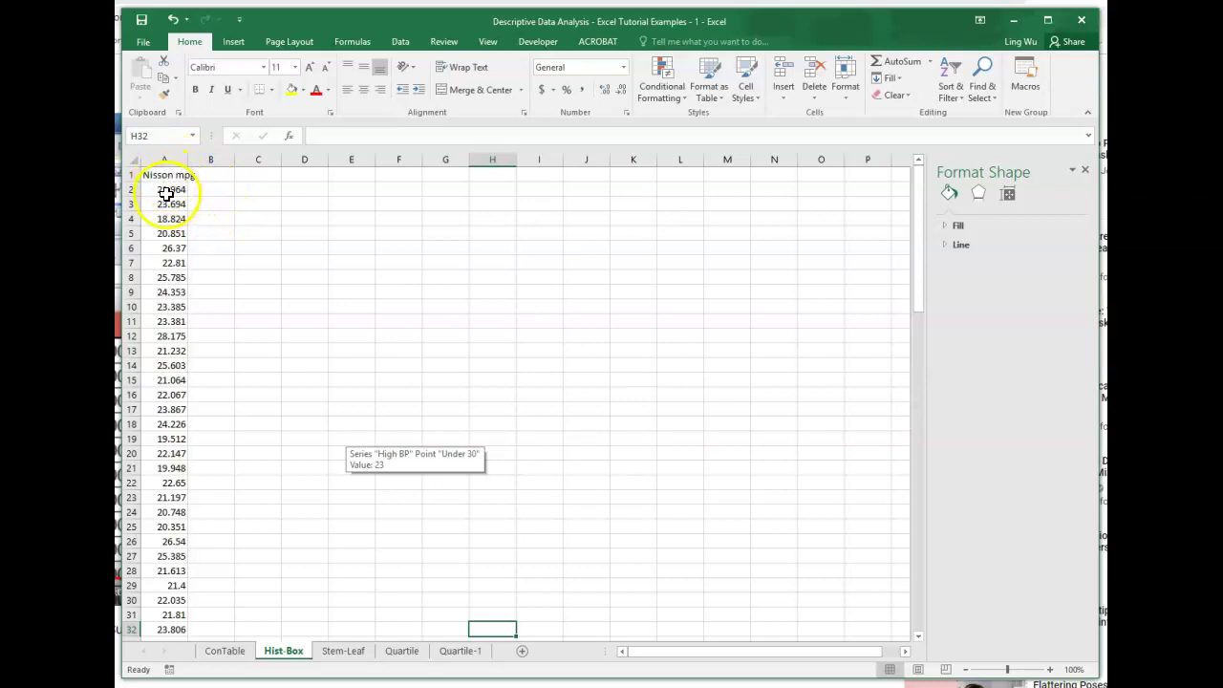
scroll(182, 353, "down", 4)
scroll(169, 402, "down", 9)
scroll(169, 397, "down", 5)
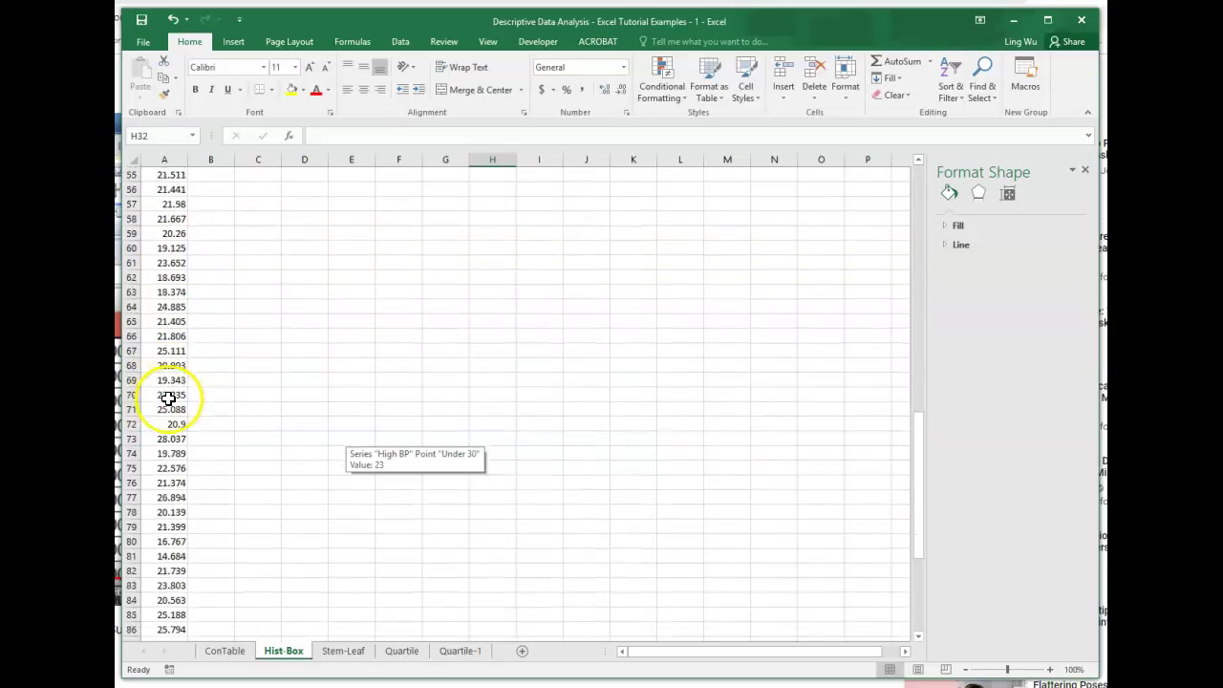
scroll(168, 398, "down", 8)
scroll(177, 502, "up", 2)
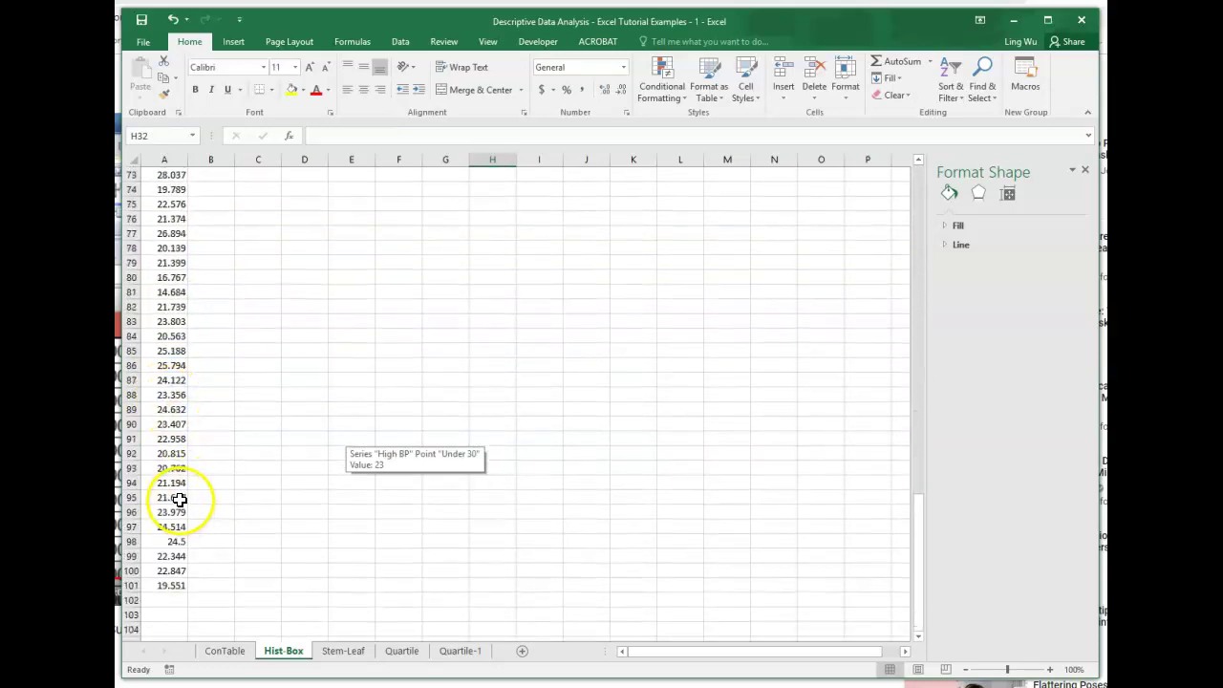
scroll(179, 499, "up", 8)
scroll(180, 499, "up", 8)
scroll(180, 499, "up", 5)
scroll(180, 499, "up", 3)
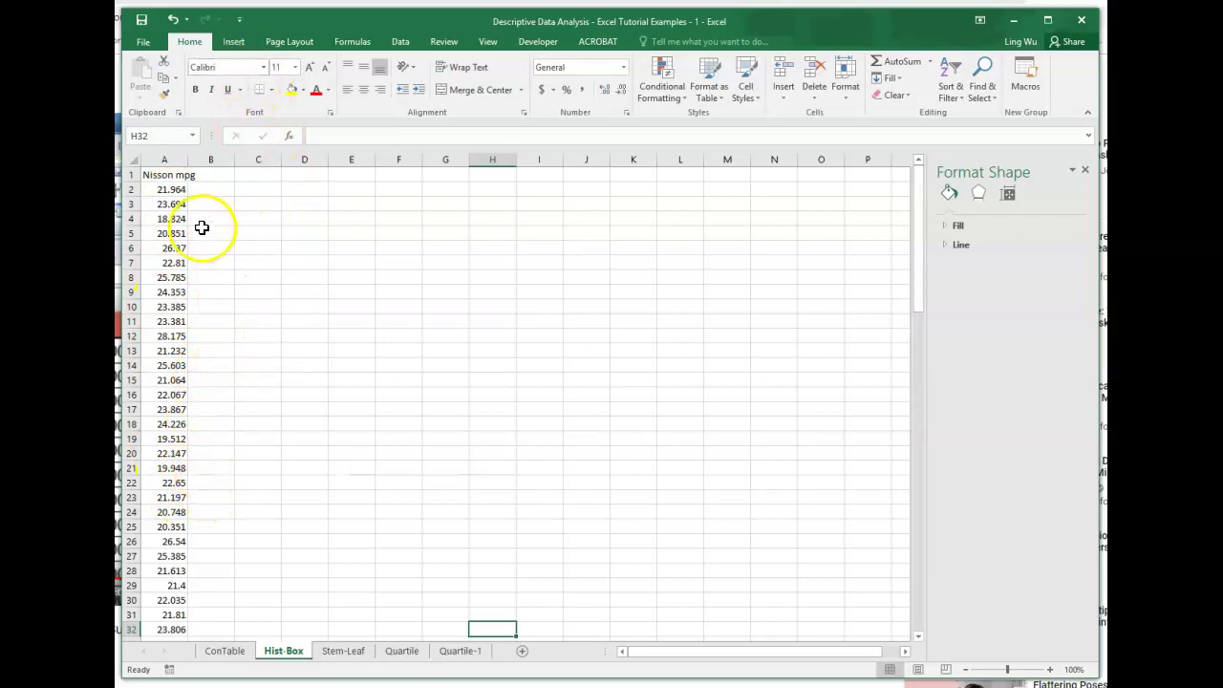
Select the Nisson mpg column from header A1 down through all 101 cells, checking the range.
left_click(166, 158)
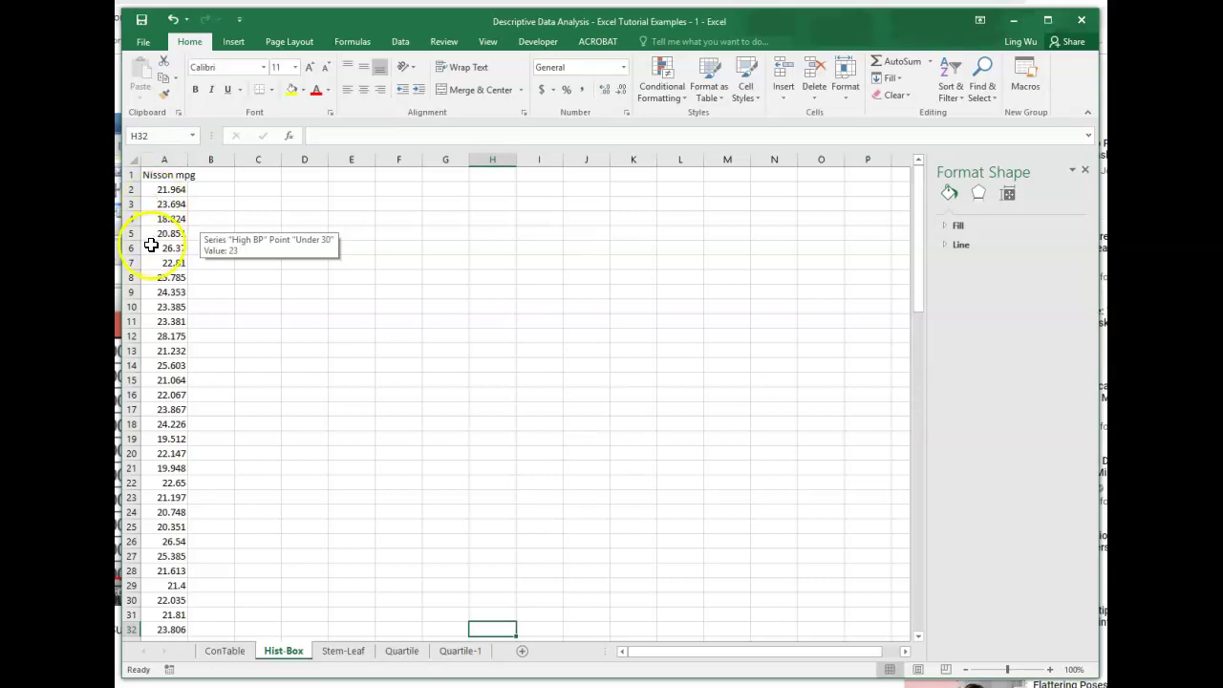
left_click(166, 178)
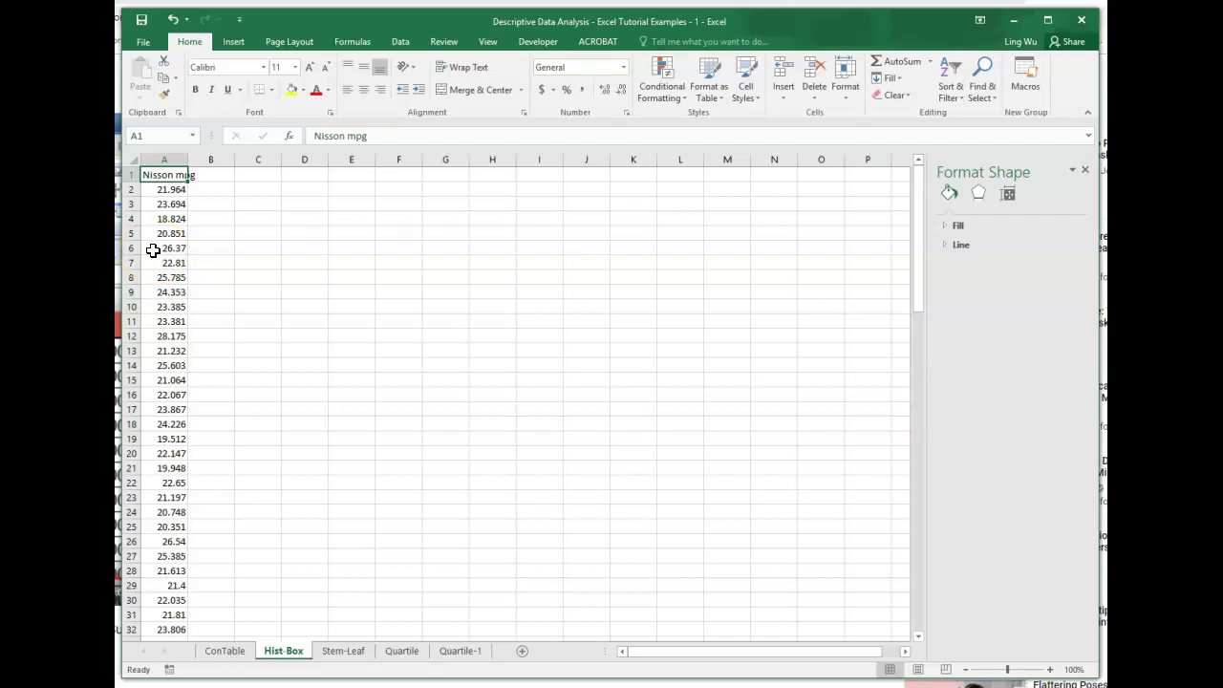
key("ctrl+shift+Down")
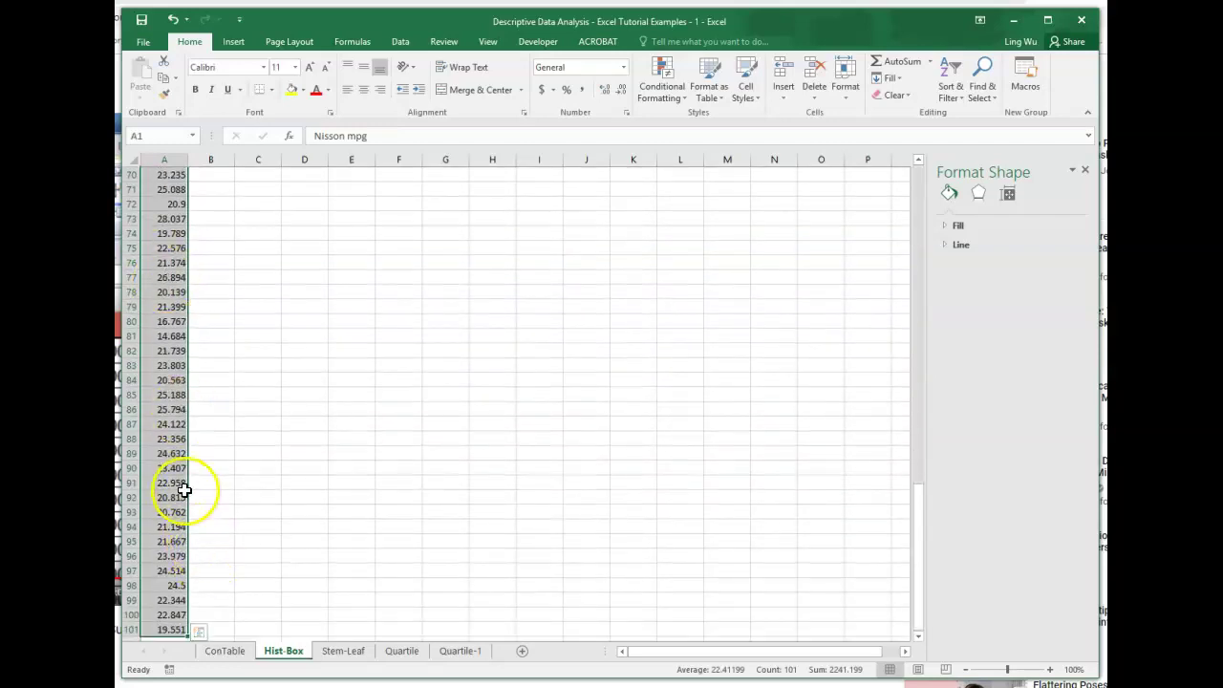
scroll(178, 504, "up", 4)
scroll(182, 488, "up", 10)
scroll(183, 487, "up", 9)
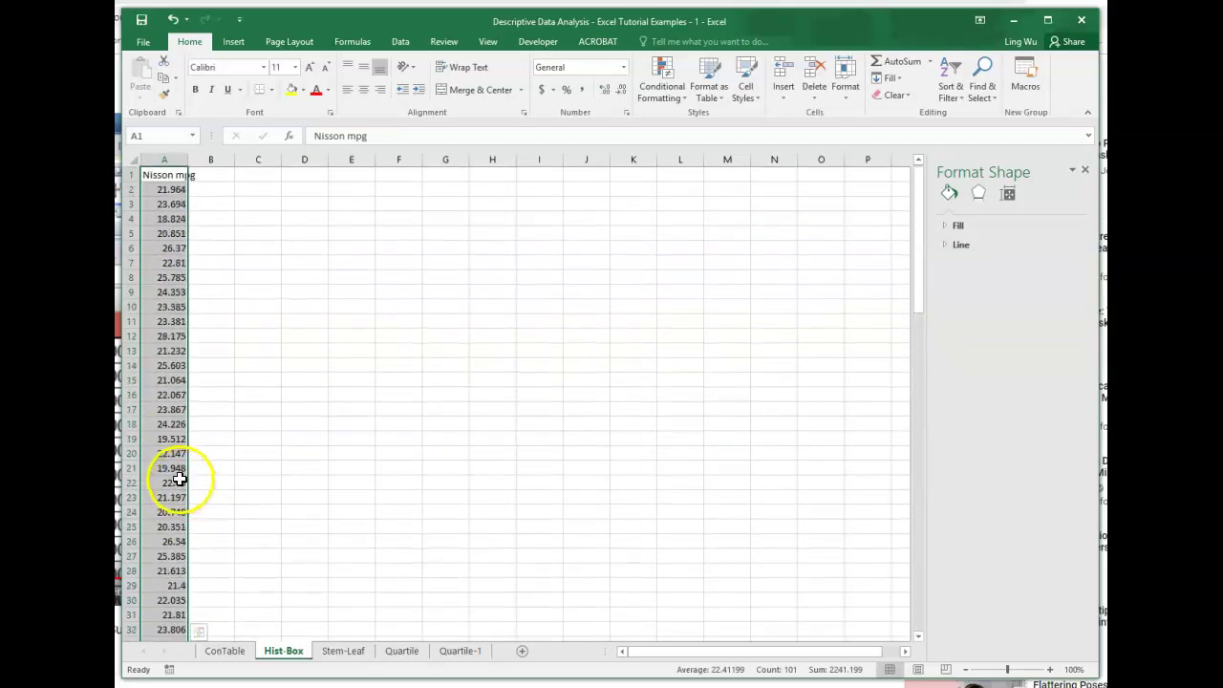
scroll(150, 560, "down", 7)
scroll(150, 560, "down", 7)
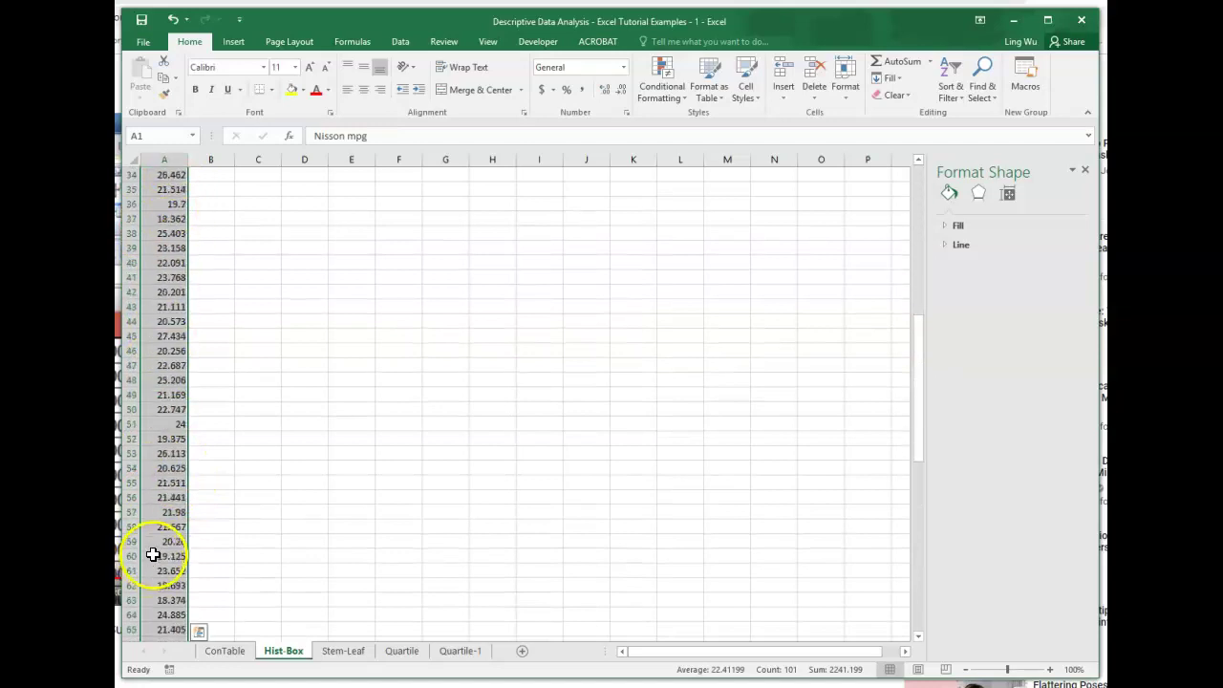
scroll(159, 557, "down", 7)
scroll(167, 576, "down", 6)
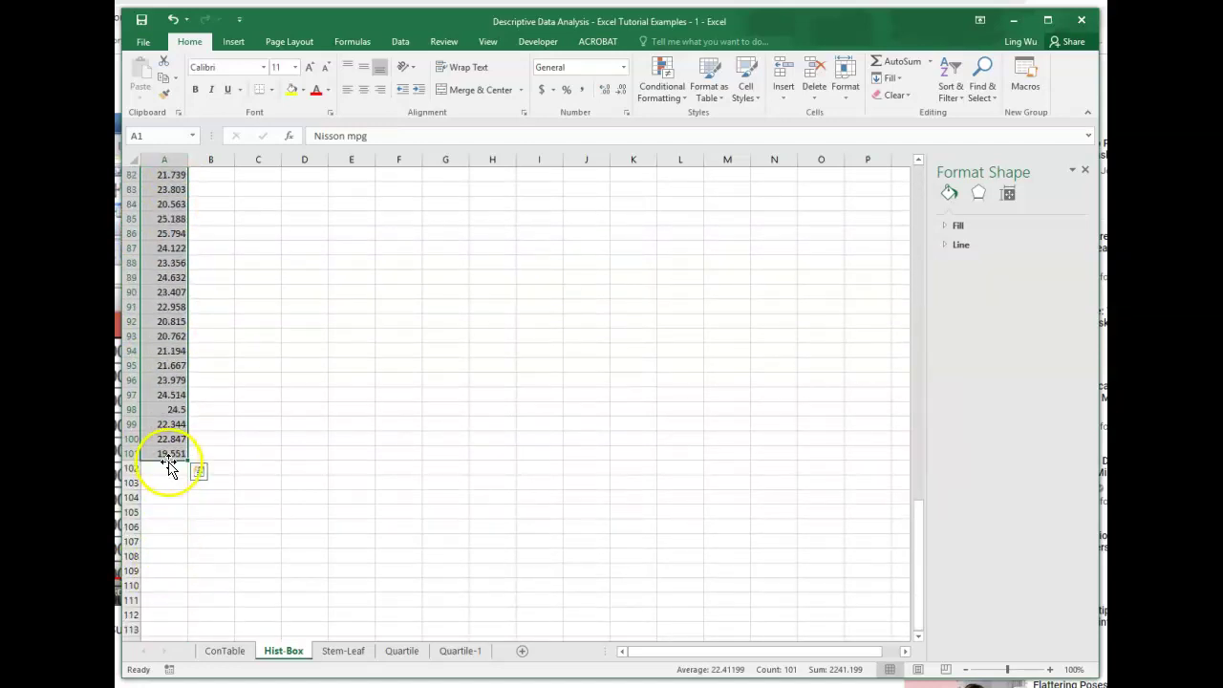
scroll(259, 494, "up", 7)
scroll(262, 494, "up", 7)
scroll(261, 494, "up", 7)
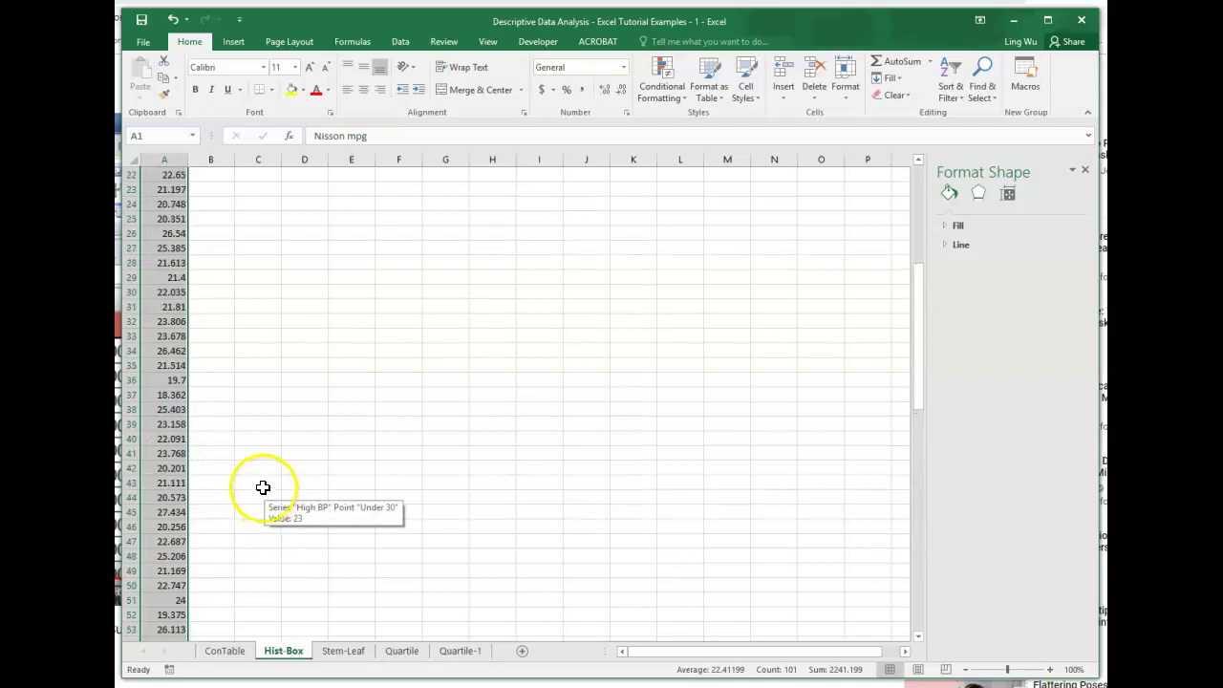
scroll(261, 480, "up", 6)
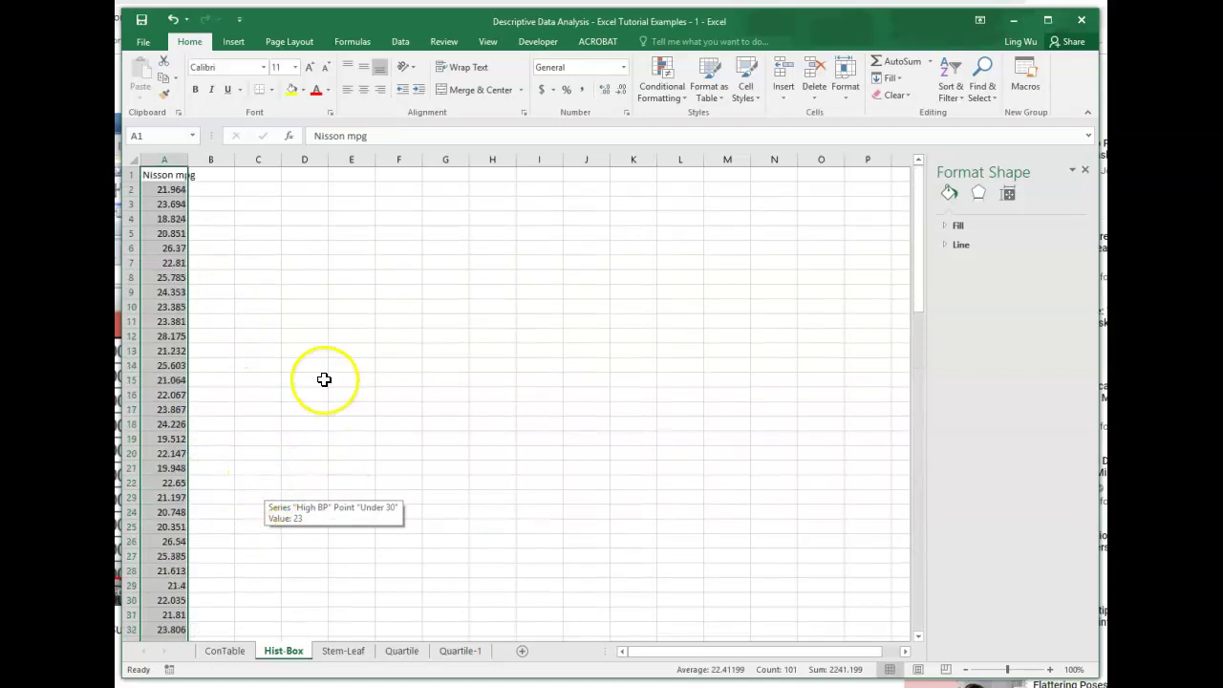
Insert a Histogram statistic chart from the selected Nisson mpg data.
left_click(238, 48)
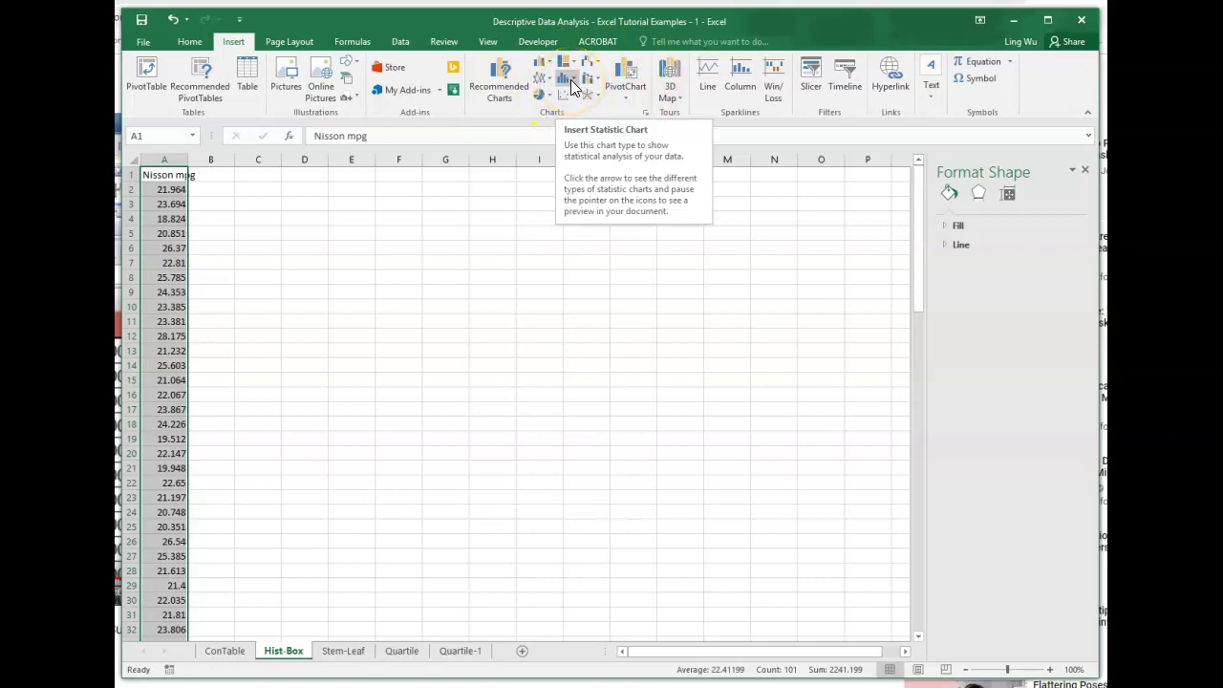
left_click(575, 85)
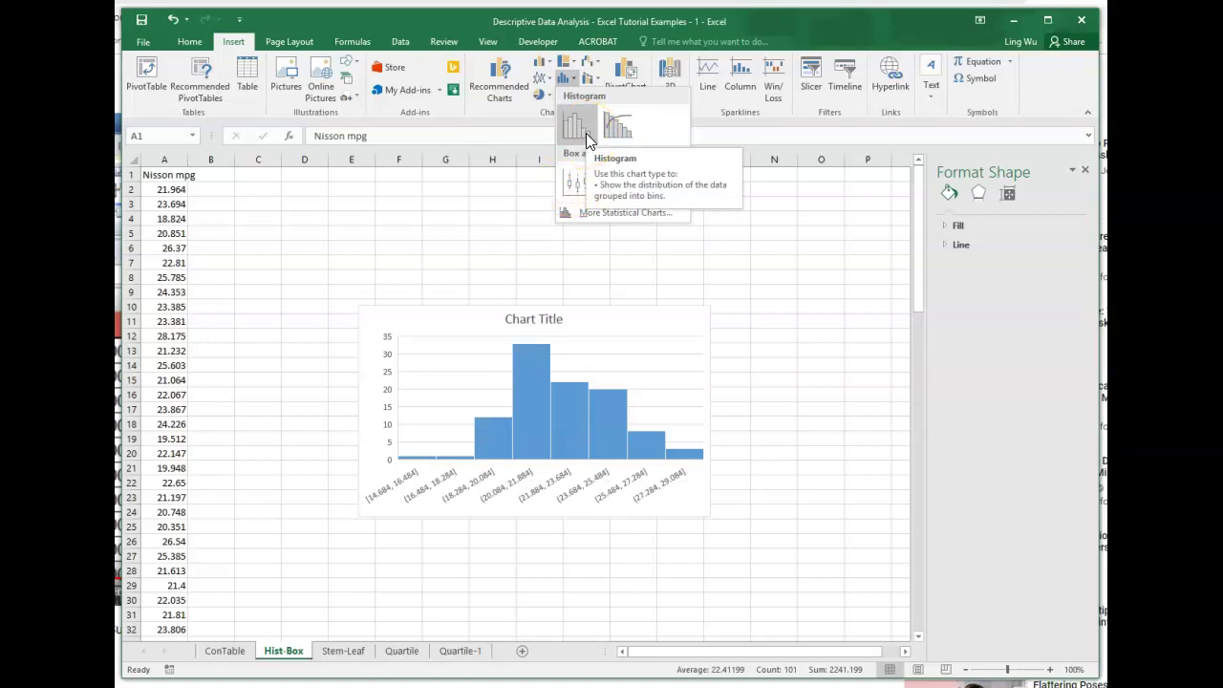
left_click(586, 133)
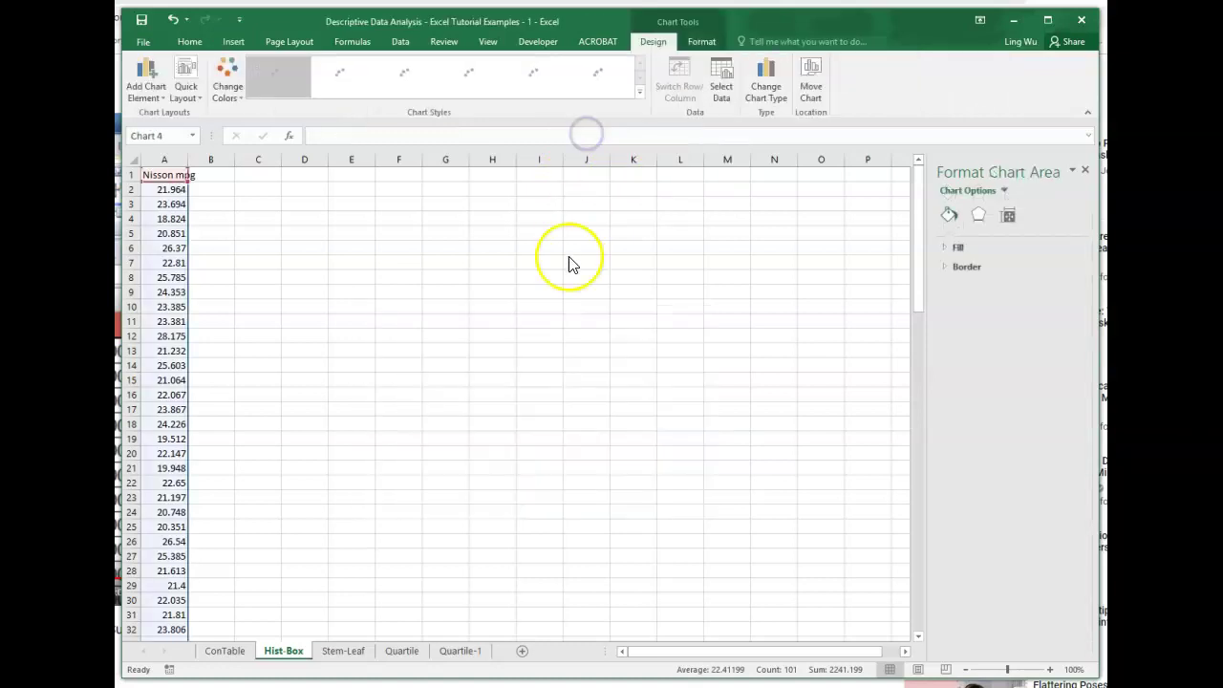
Move the histogram up beside the data and select its 18.284–20.084 bar.
left_click_drag(445, 326, 352, 200)
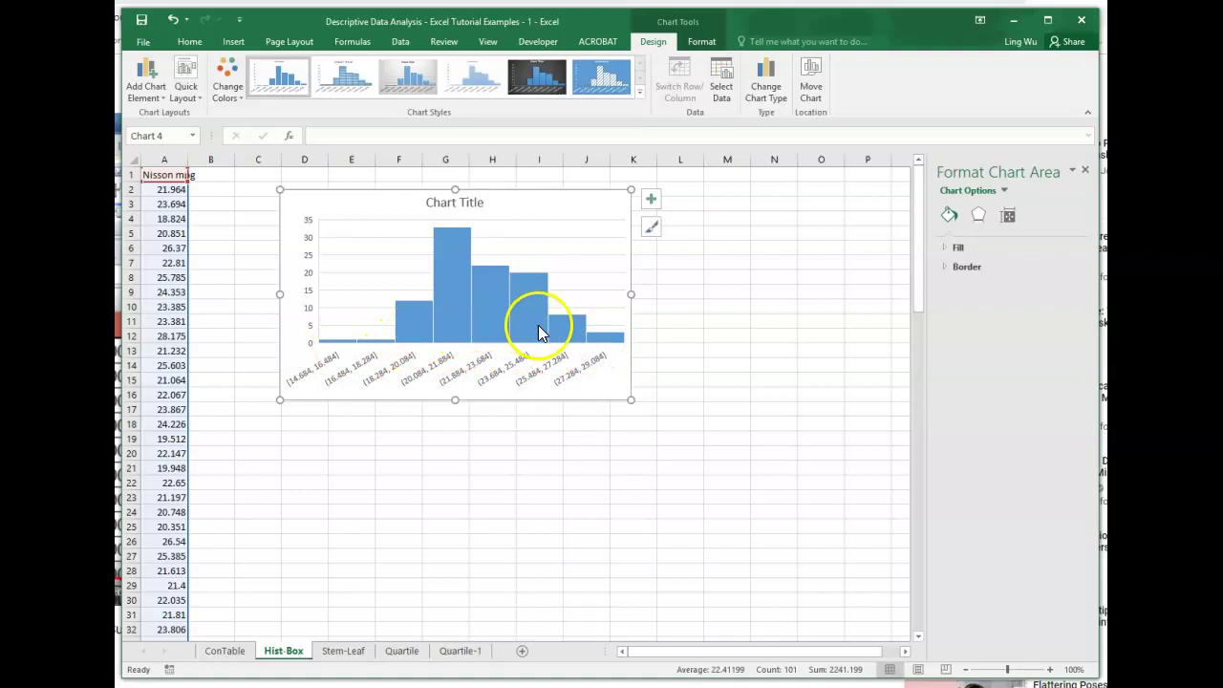
mouse_move(600, 337)
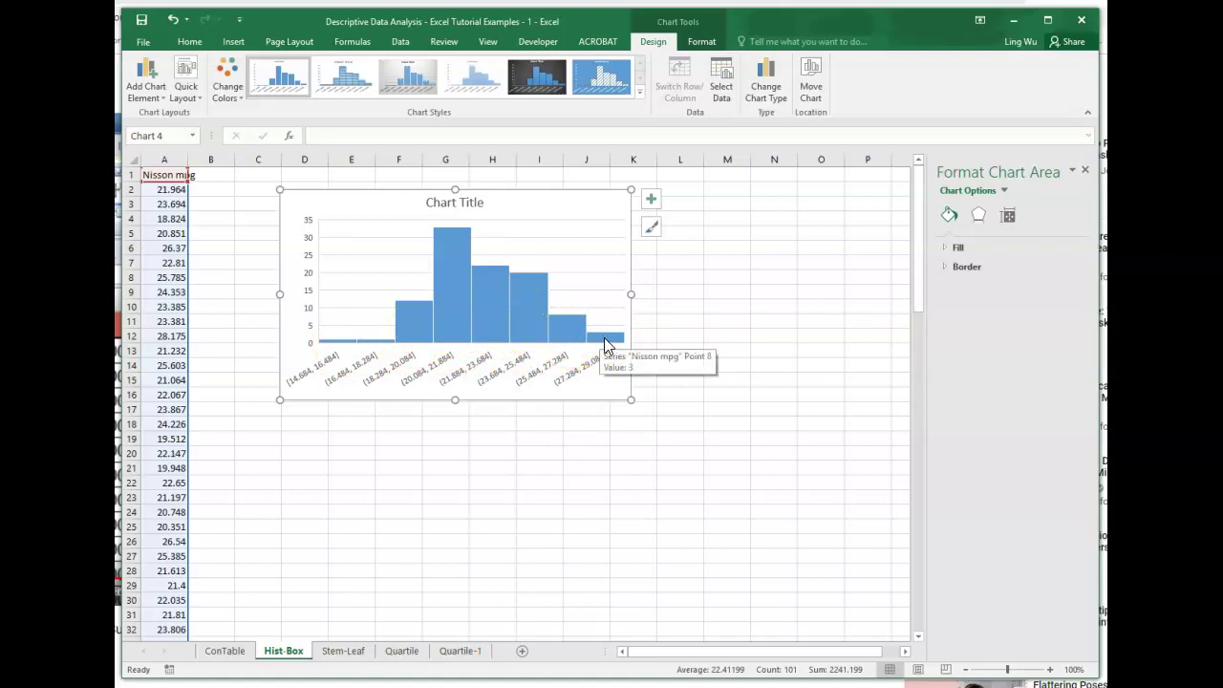
left_click(430, 325)
left_click(422, 332)
Inspect the tallest bar (value 33), then reselect and nudge the whole chart.
mouse_move(418, 333)
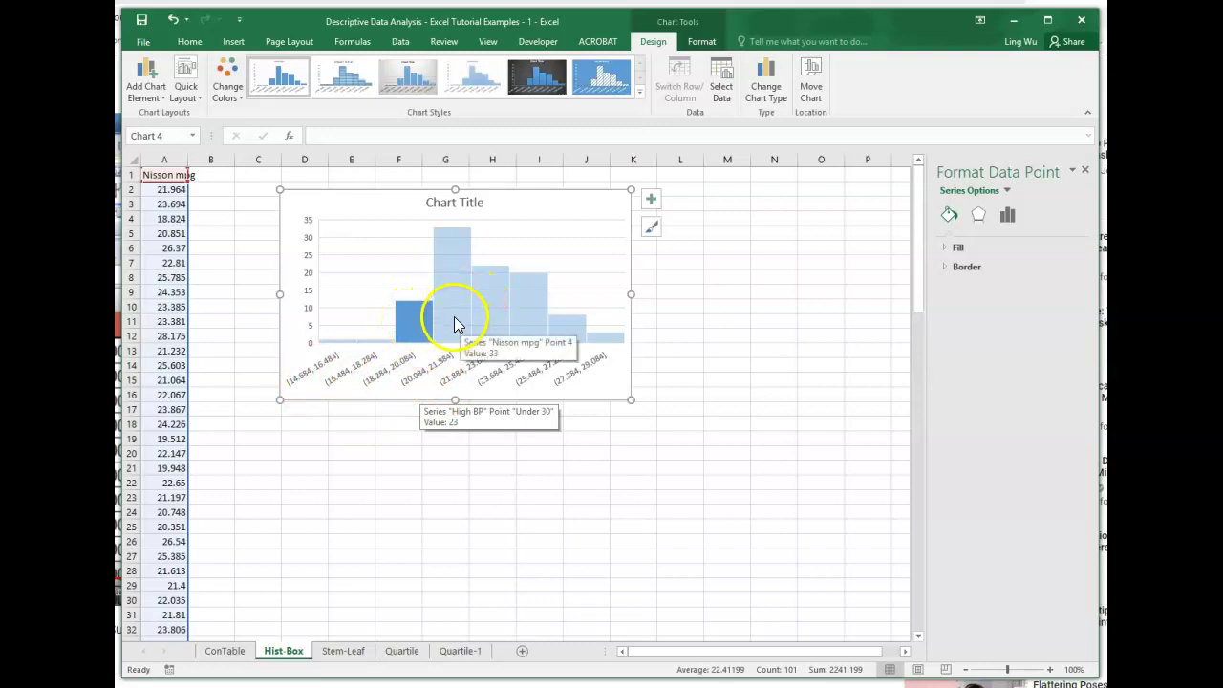
left_click(454, 315)
left_click(620, 386)
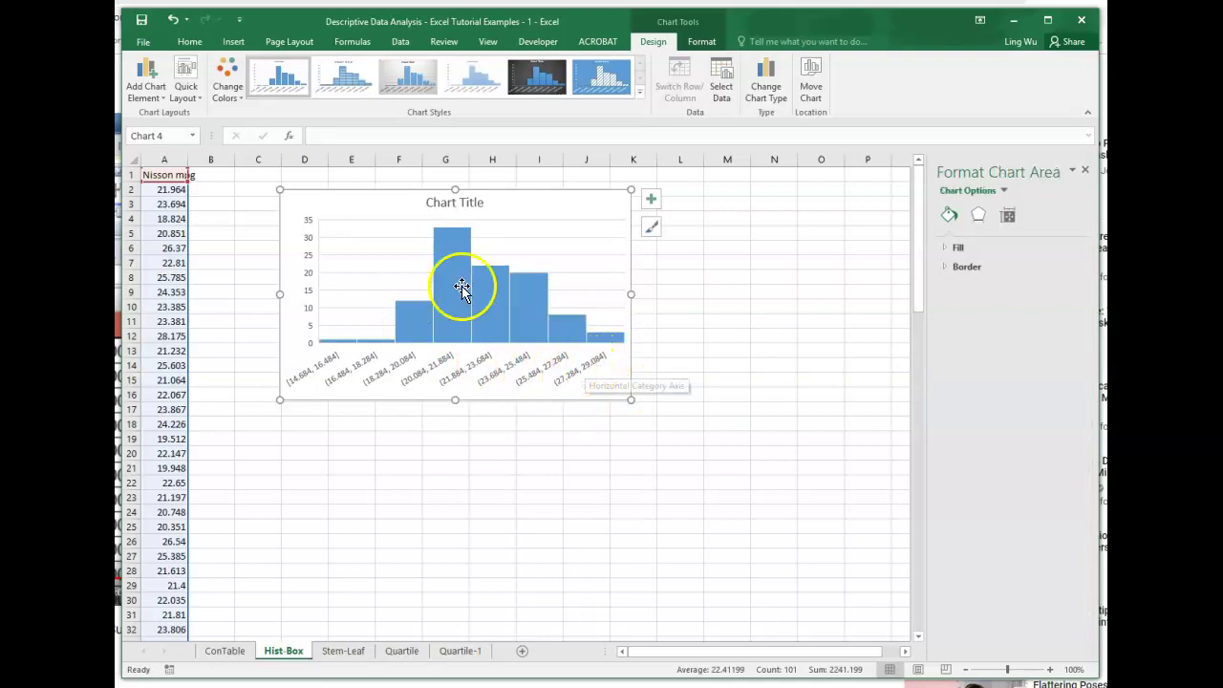
mouse_move(502, 320)
left_click_drag(502, 319, 528, 332)
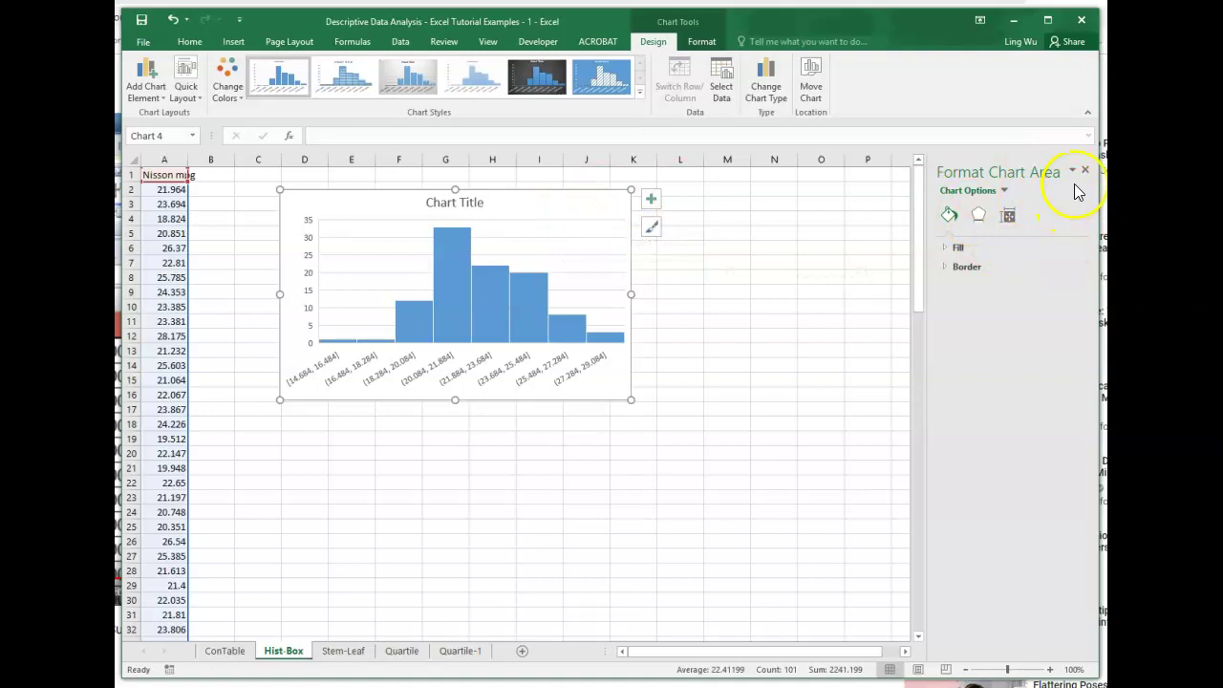
Set the horizontal axis bins to Number of bins (currently 8) and widen the format pane.
left_click(1004, 191)
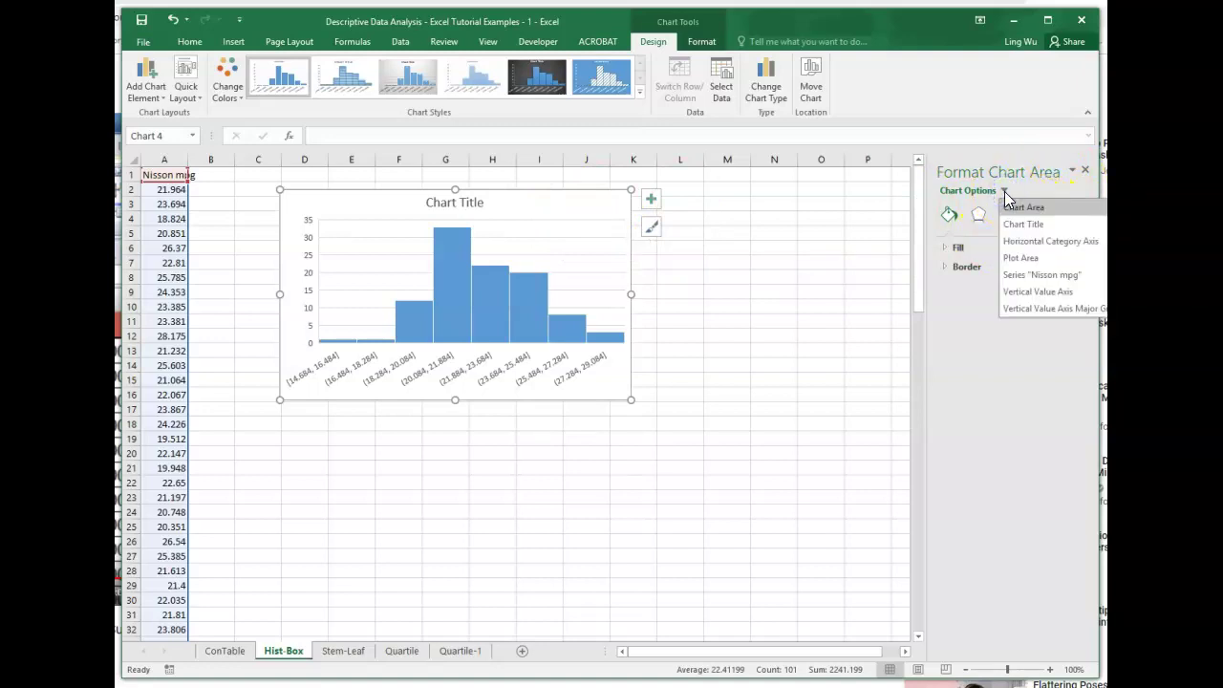
left_click(1033, 244)
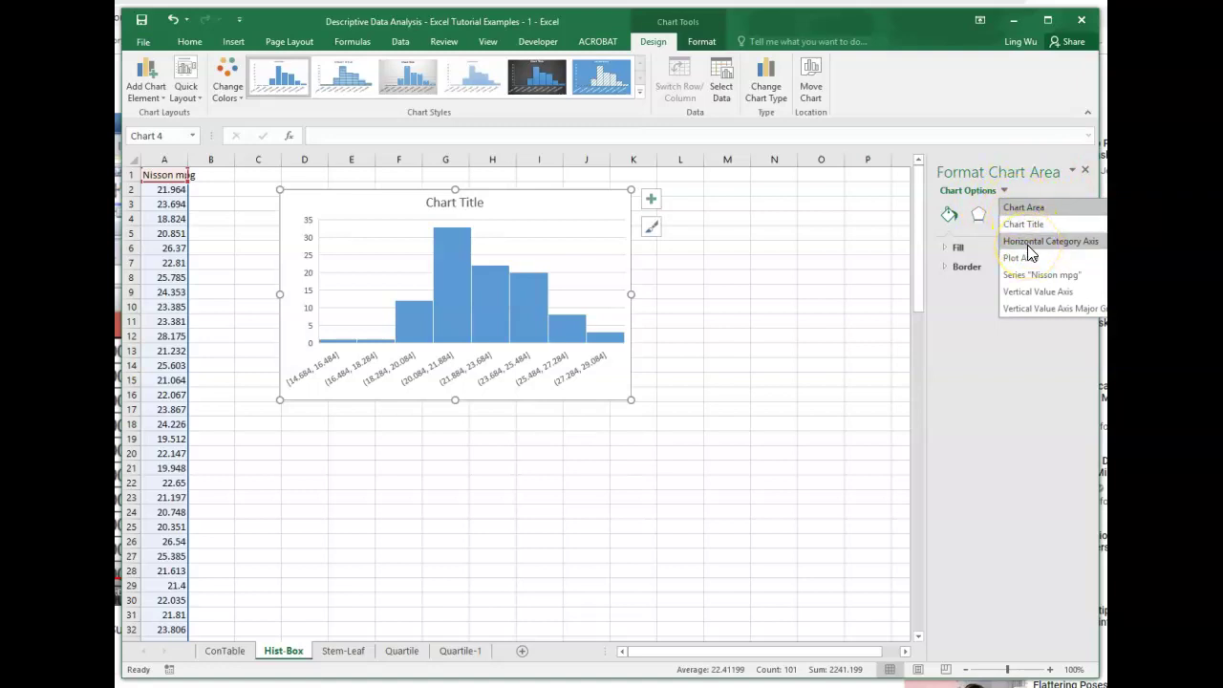
left_click(1028, 242)
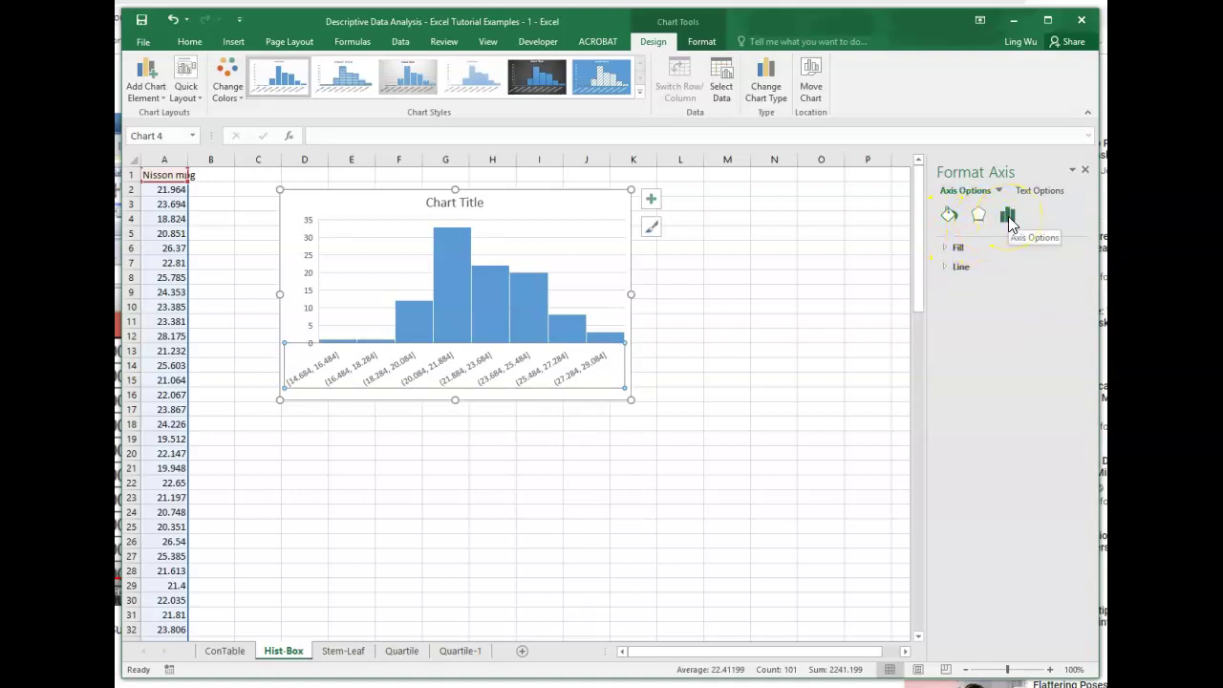
left_click(1009, 218)
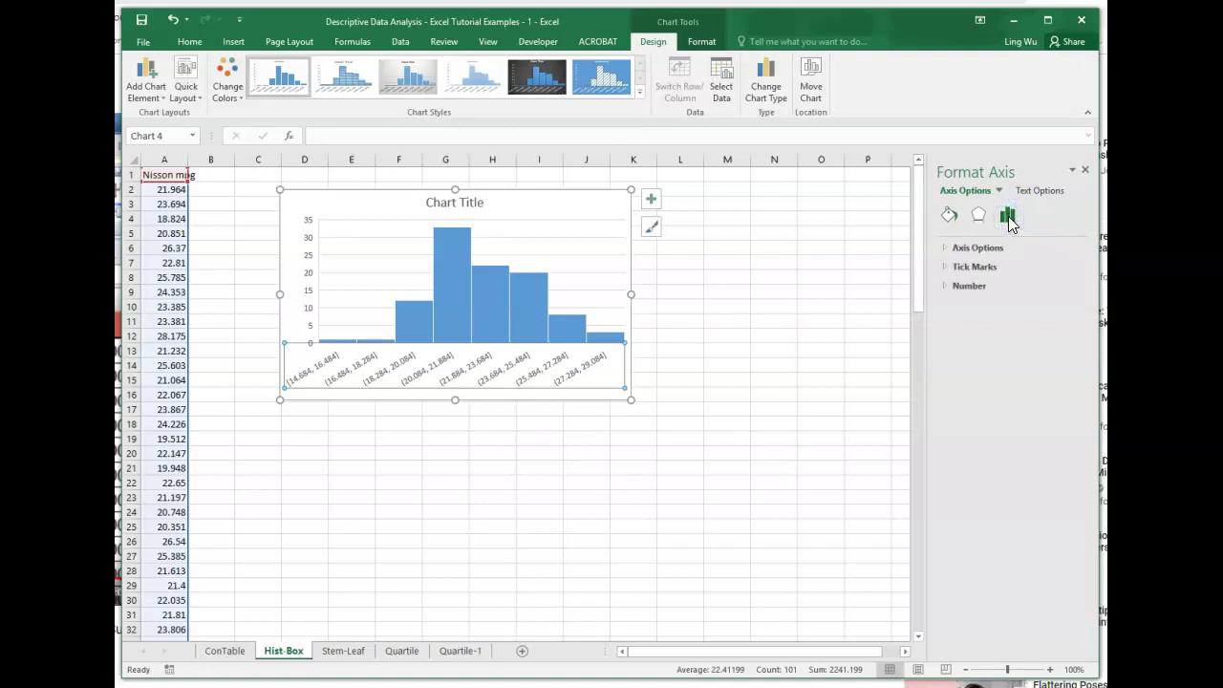
left_click(946, 247)
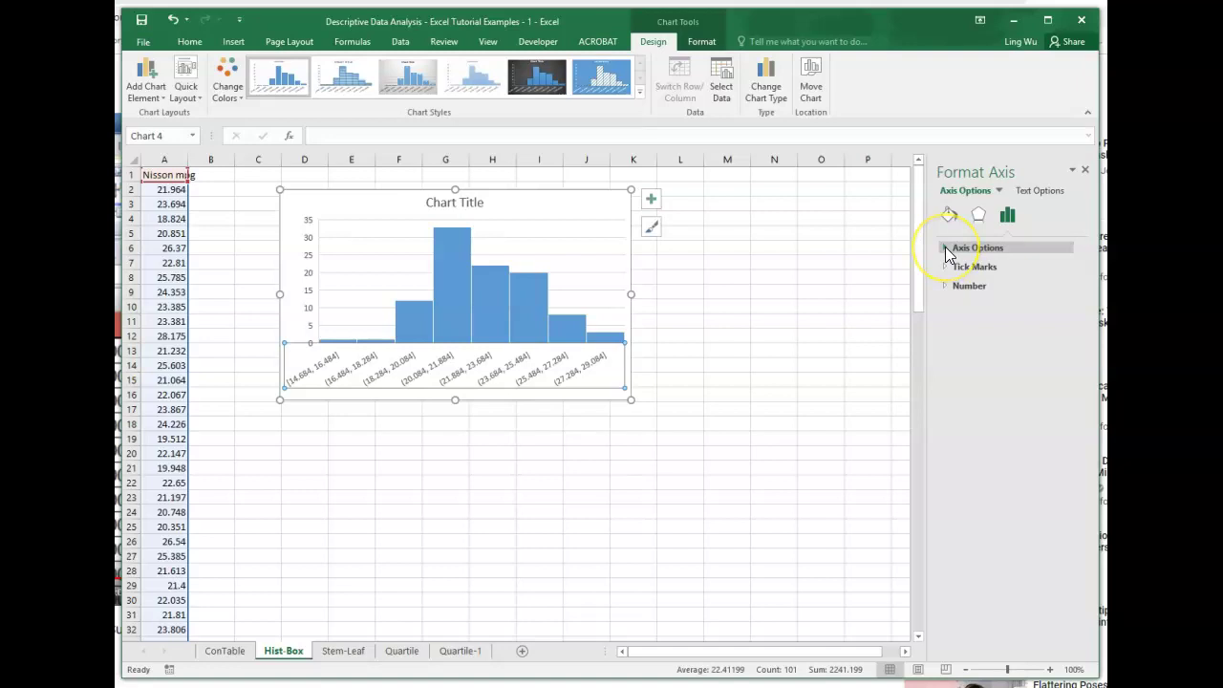
left_click(945, 248)
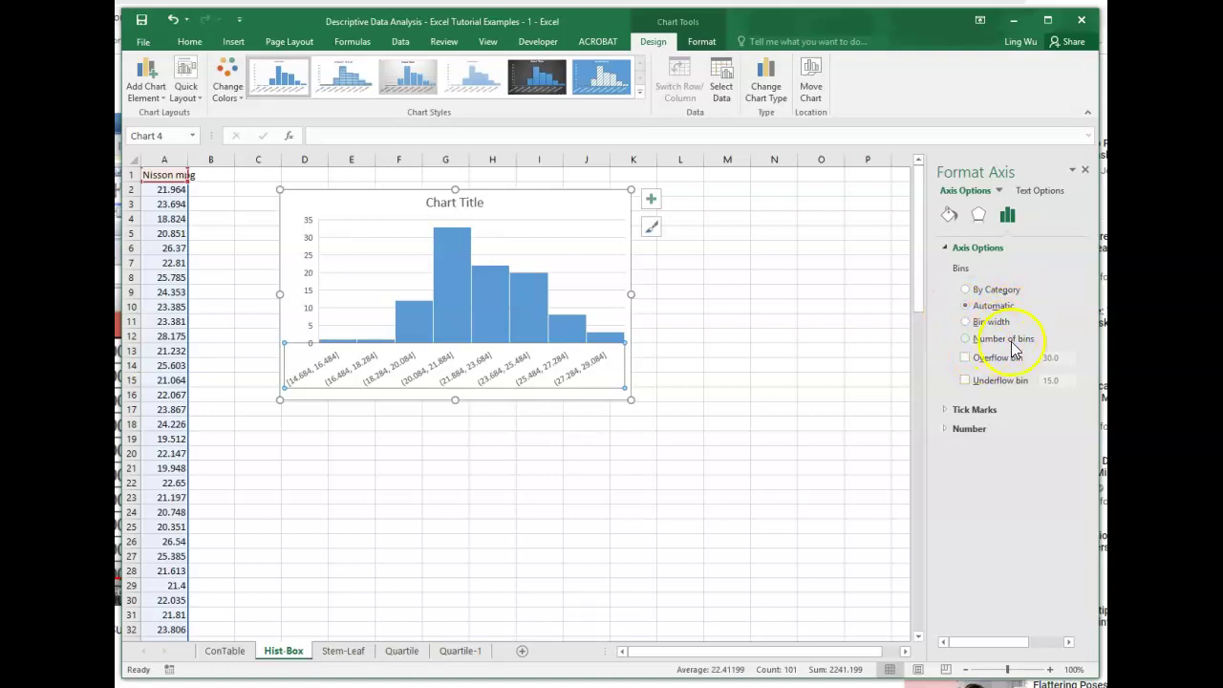
left_click(965, 340)
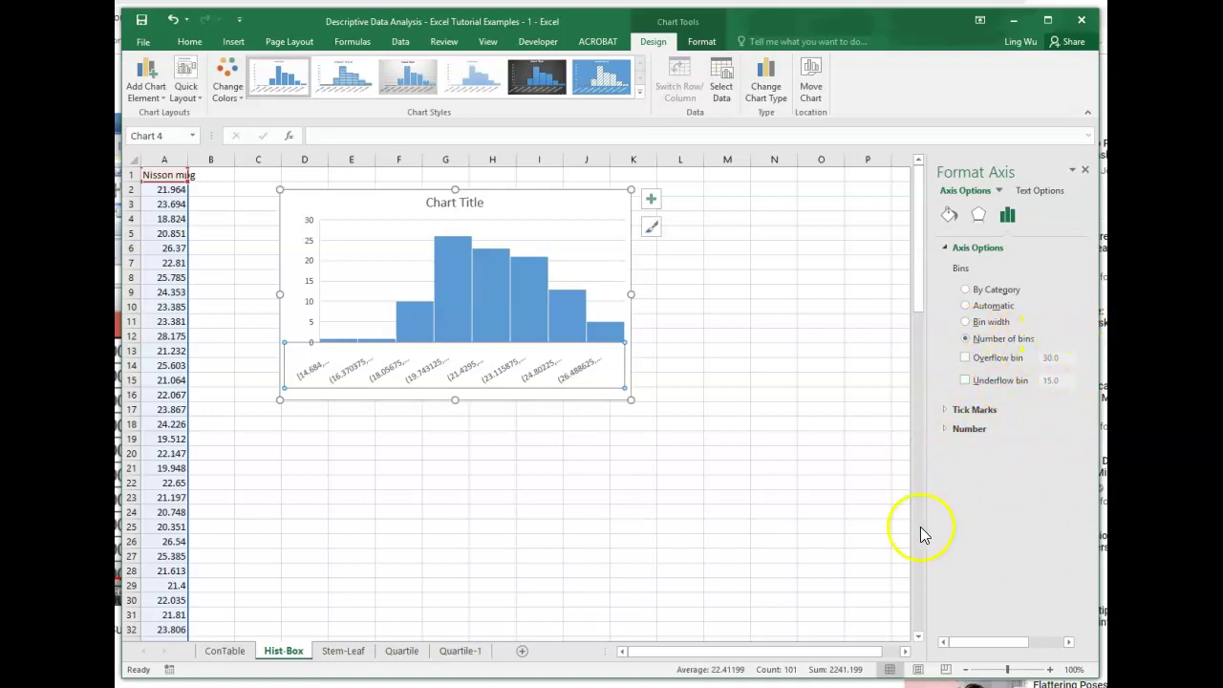
left_click_drag(920, 522, 820, 523)
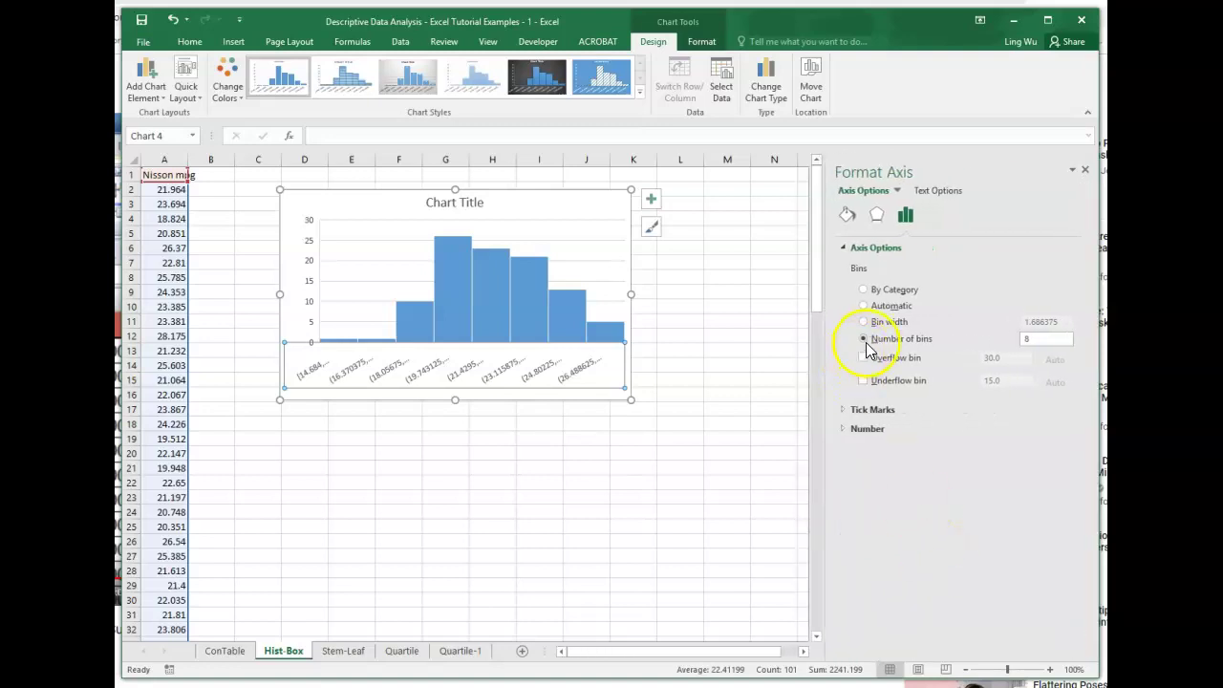
Change the histogram's Number of bins from 8 to 12.
double_click(1025, 338)
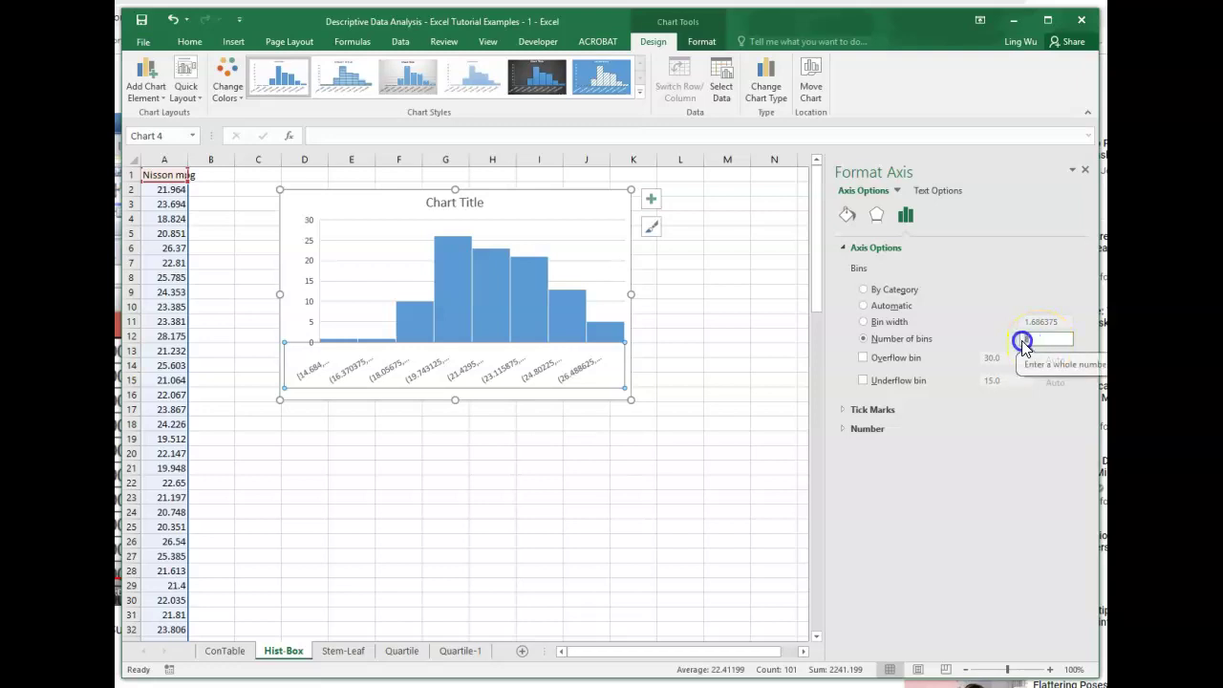
type("12")
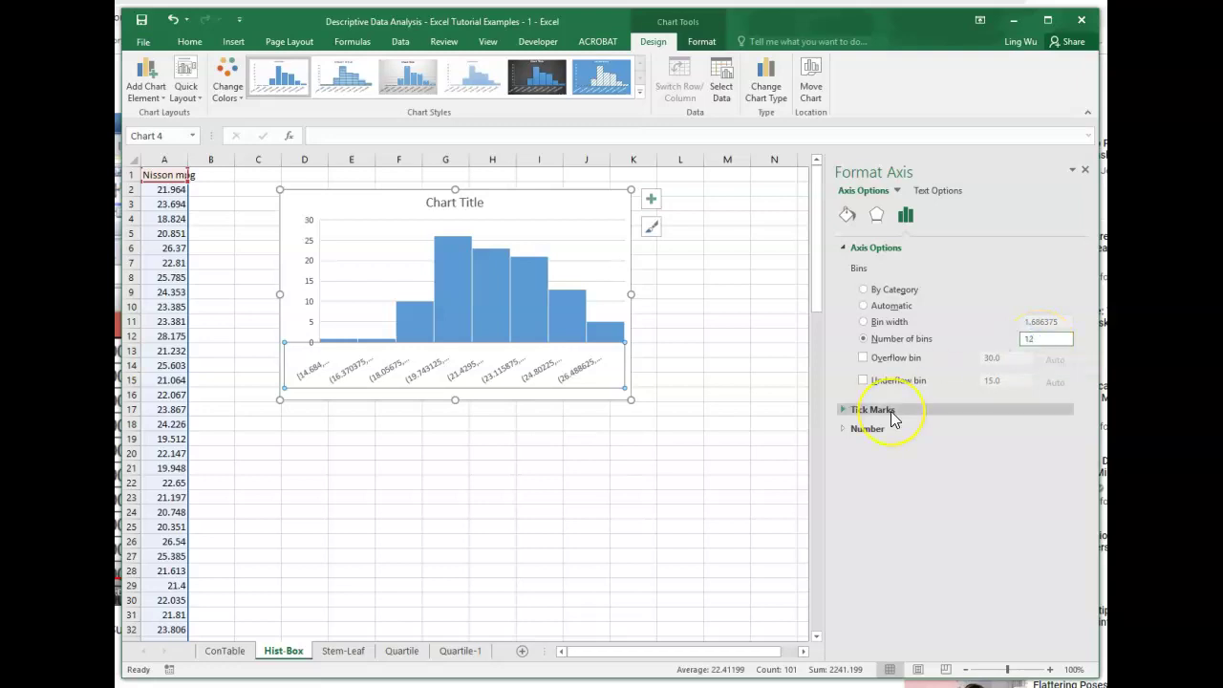
key("Return")
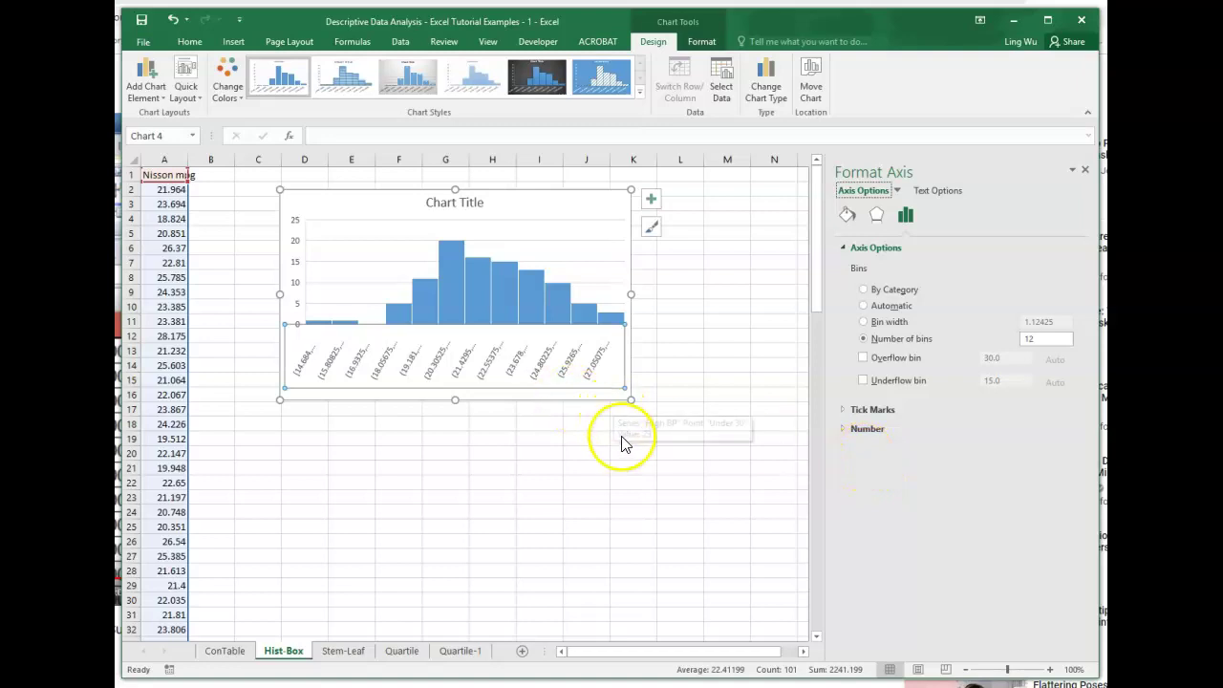
Replace the placeholder chart title with 'Histogram of MPG'.
left_click(469, 203)
left_click_drag(485, 203, 425, 204)
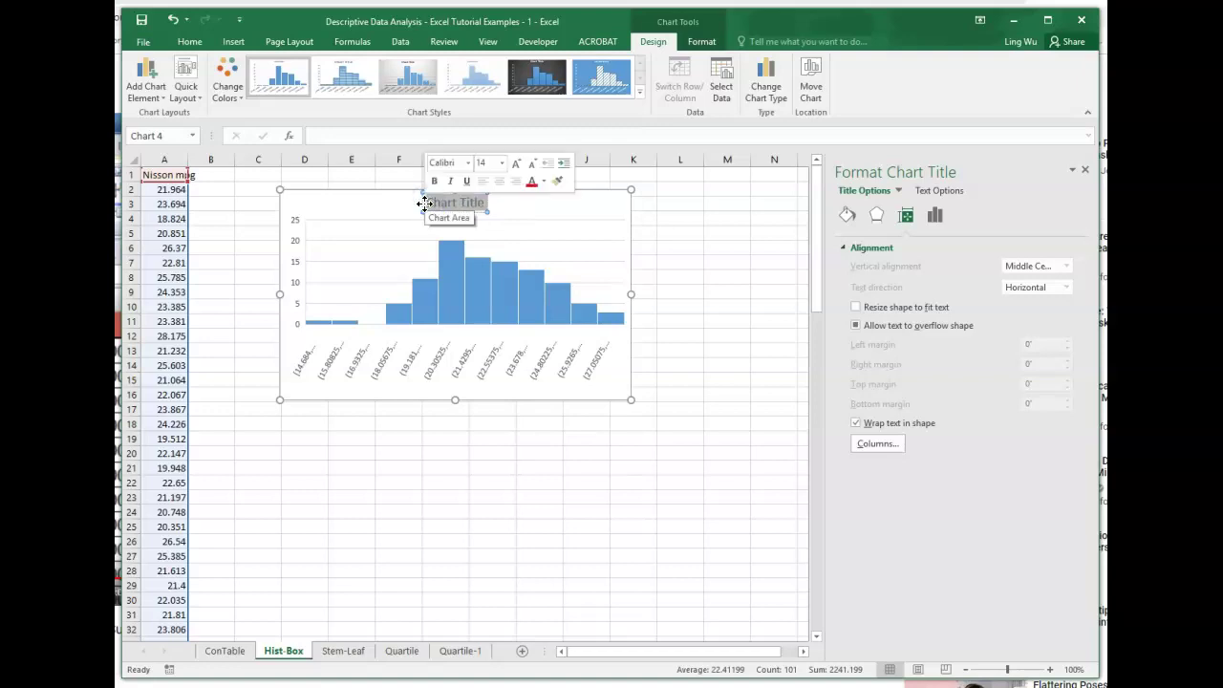
type("Hist")
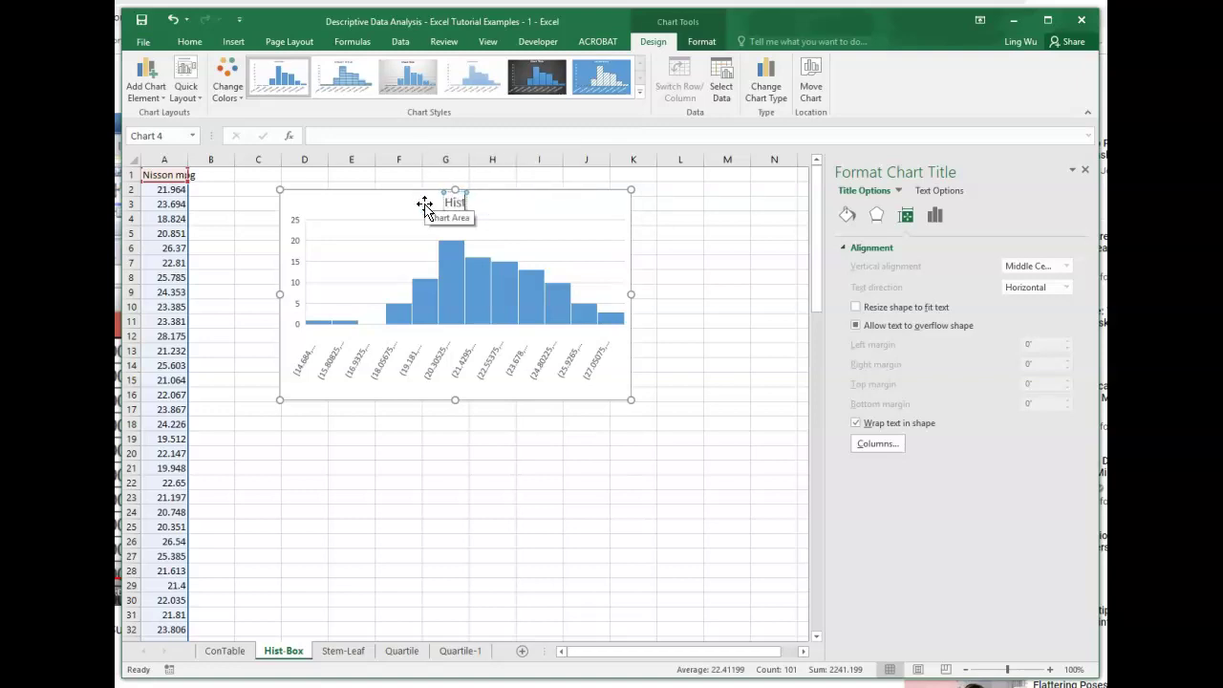
type("ogram of M")
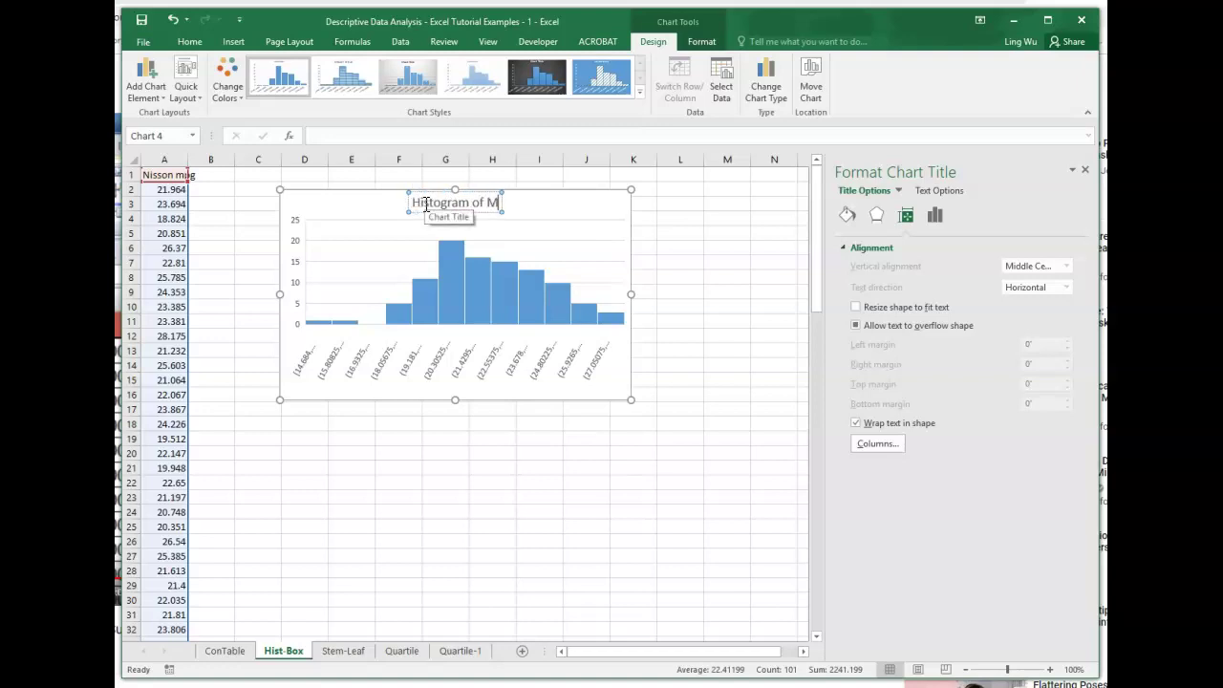
type("PG")
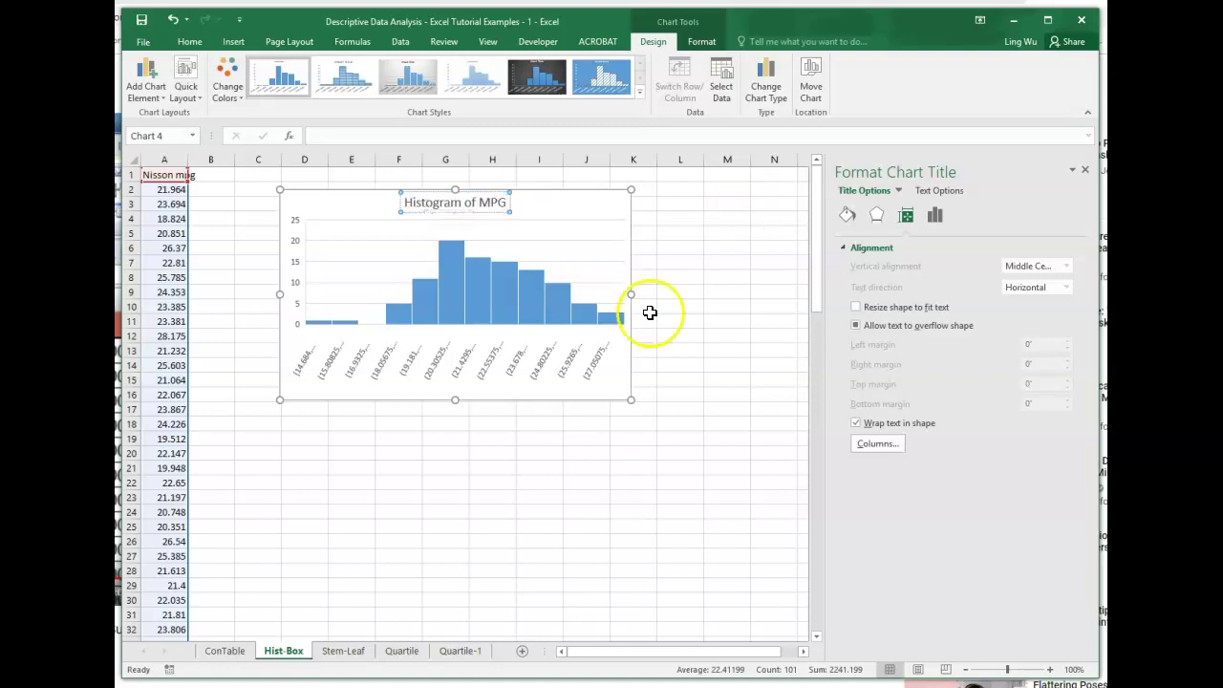
left_click(519, 479)
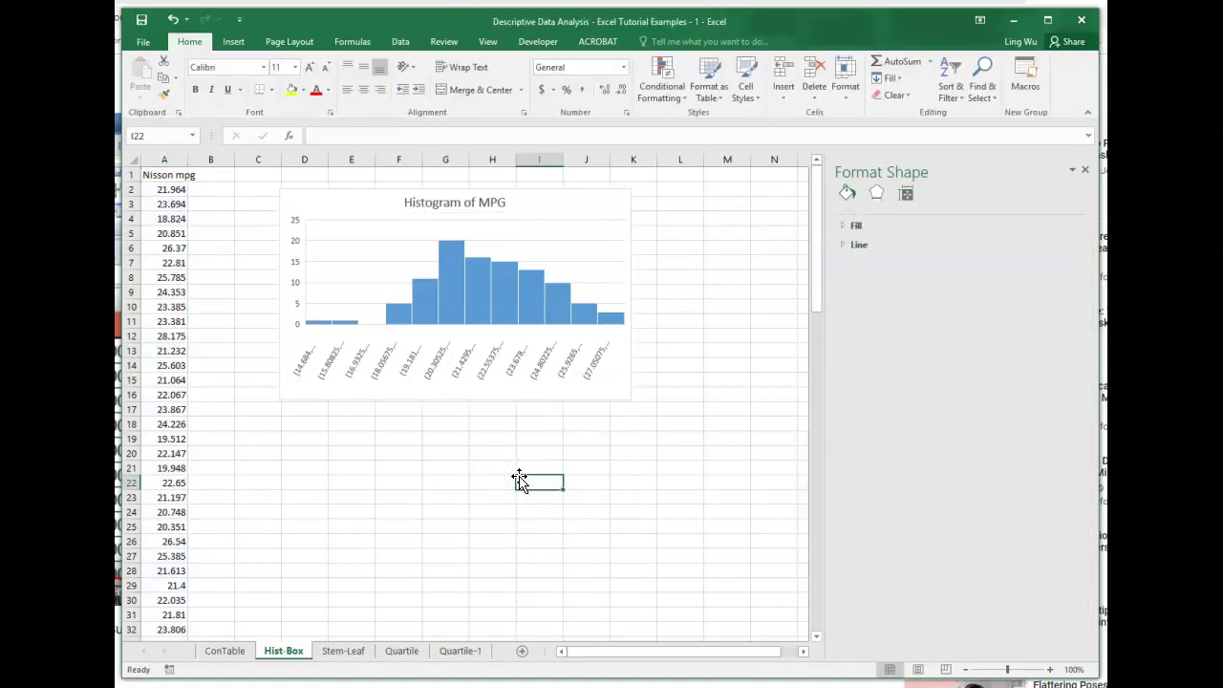
Drag the histogram's bottom edge down so all 12 bin range labels show in full.
left_click(535, 460)
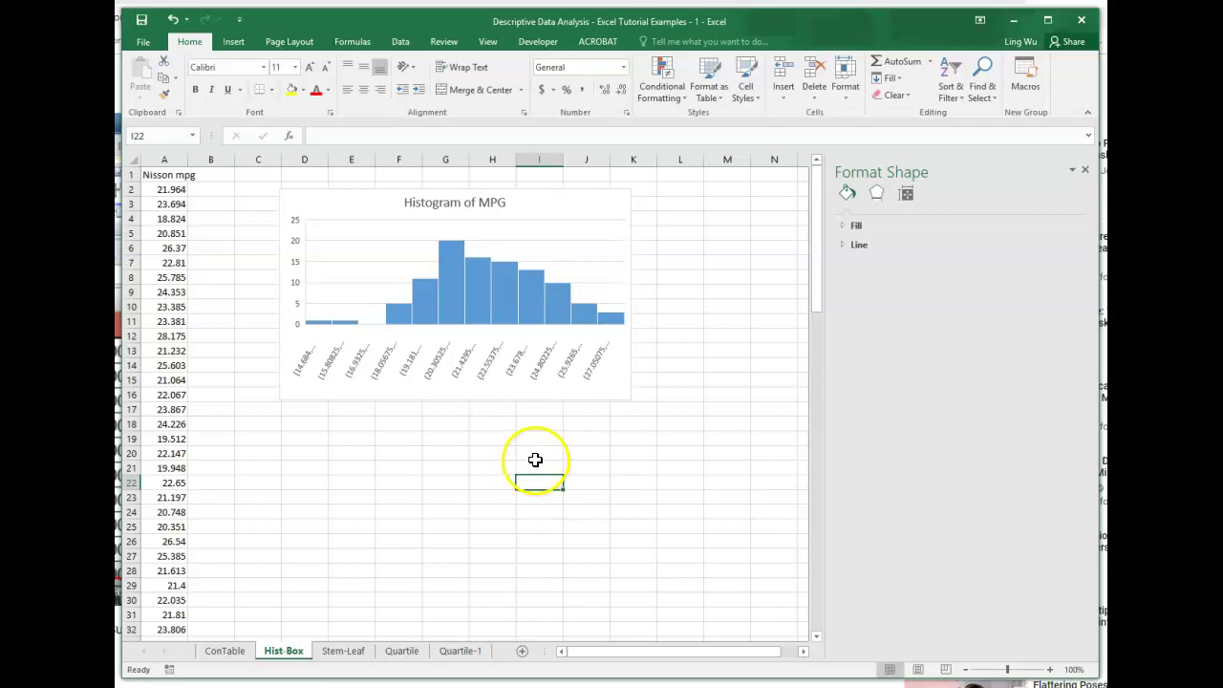
mouse_move(459, 273)
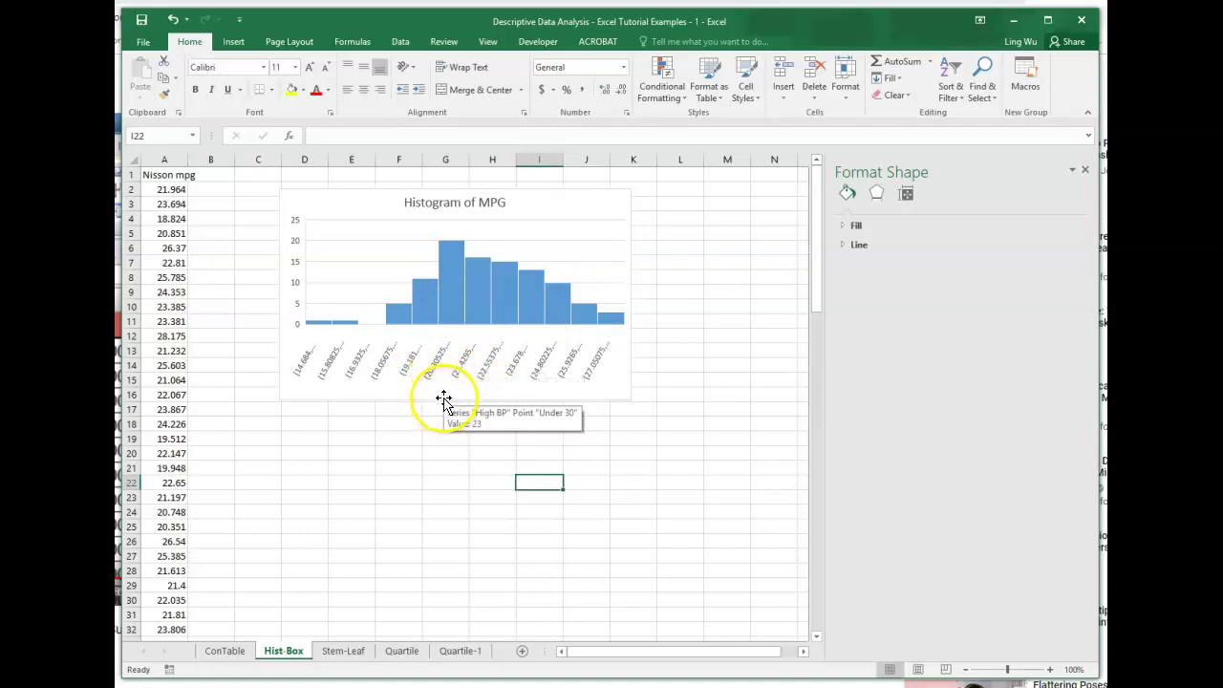
left_click(443, 397)
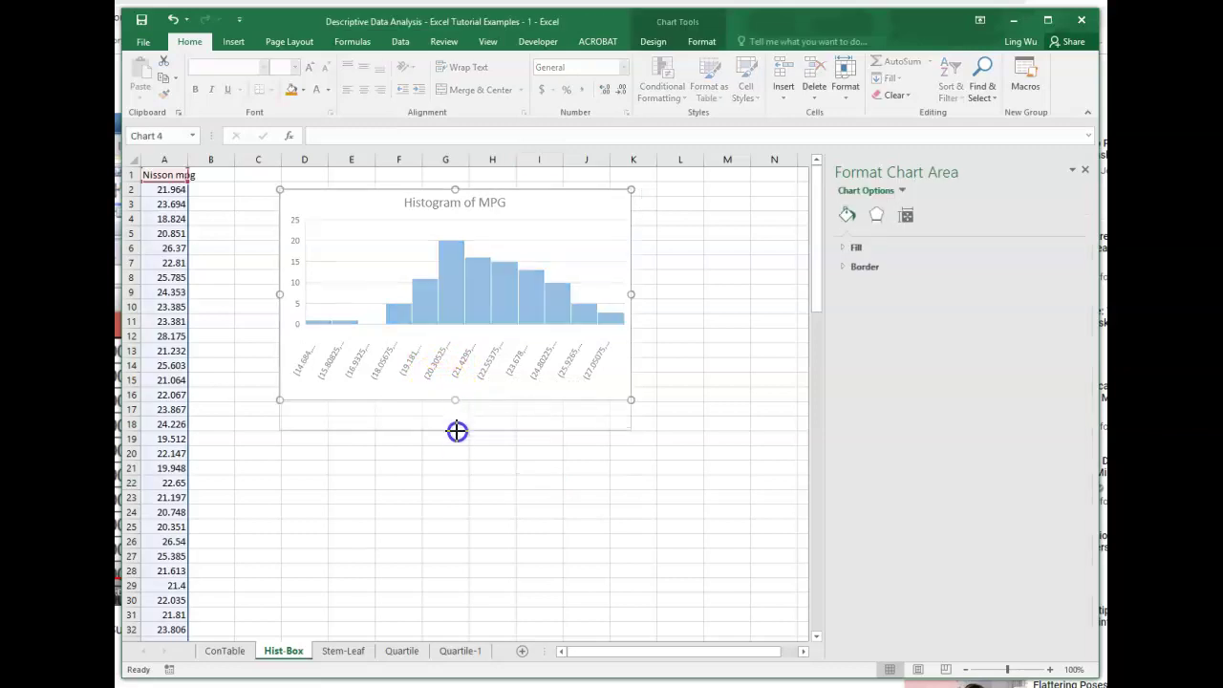
left_click_drag(457, 431, 456, 442)
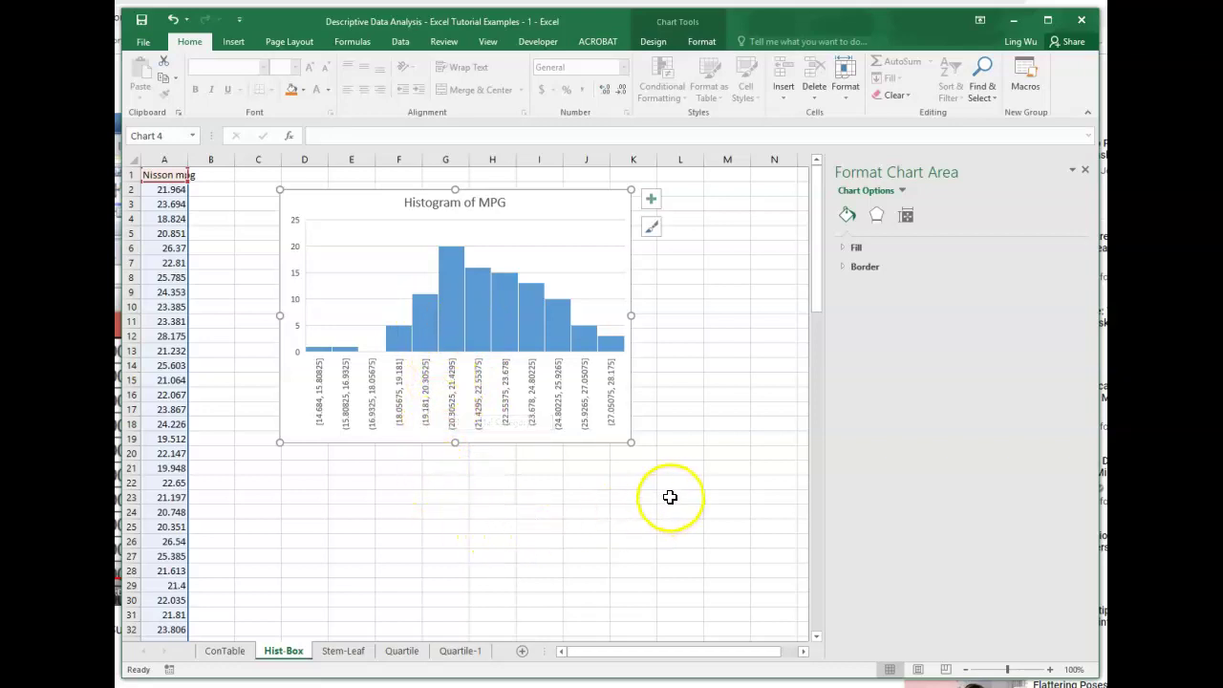
left_click(452, 256)
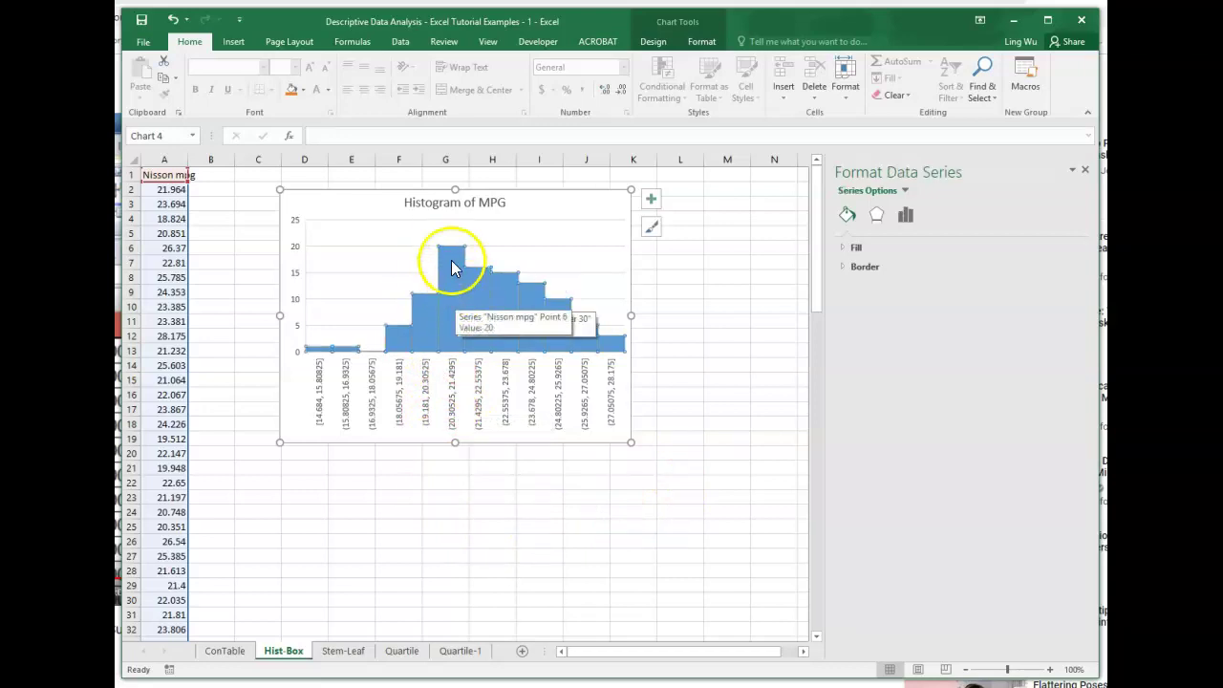
left_click(508, 480)
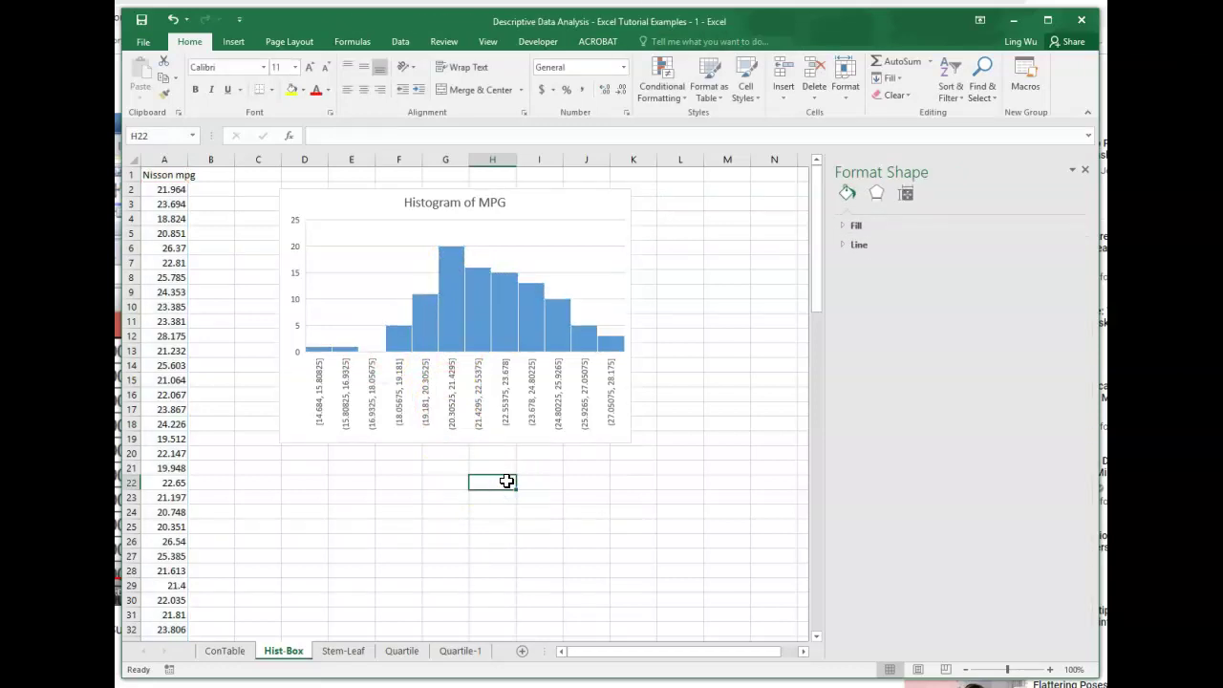
Reselect the Nisson mpg column from A1 down to its last value.
left_click(160, 178)
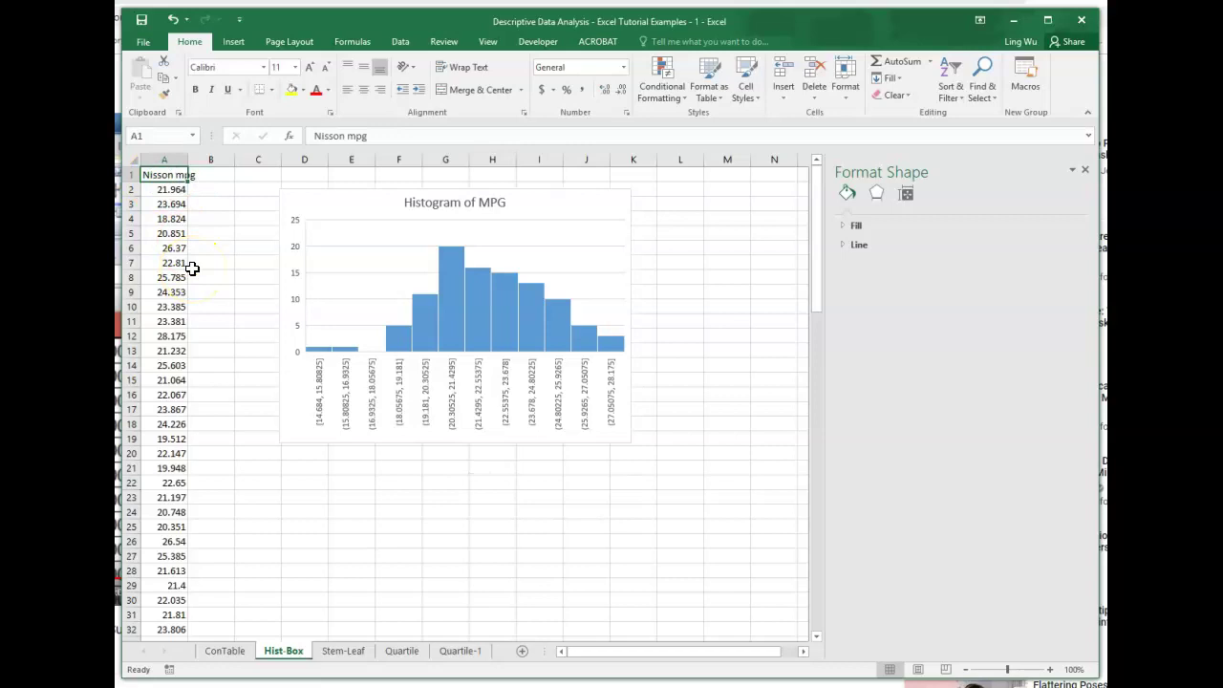
key("ctrl+shift+Down")
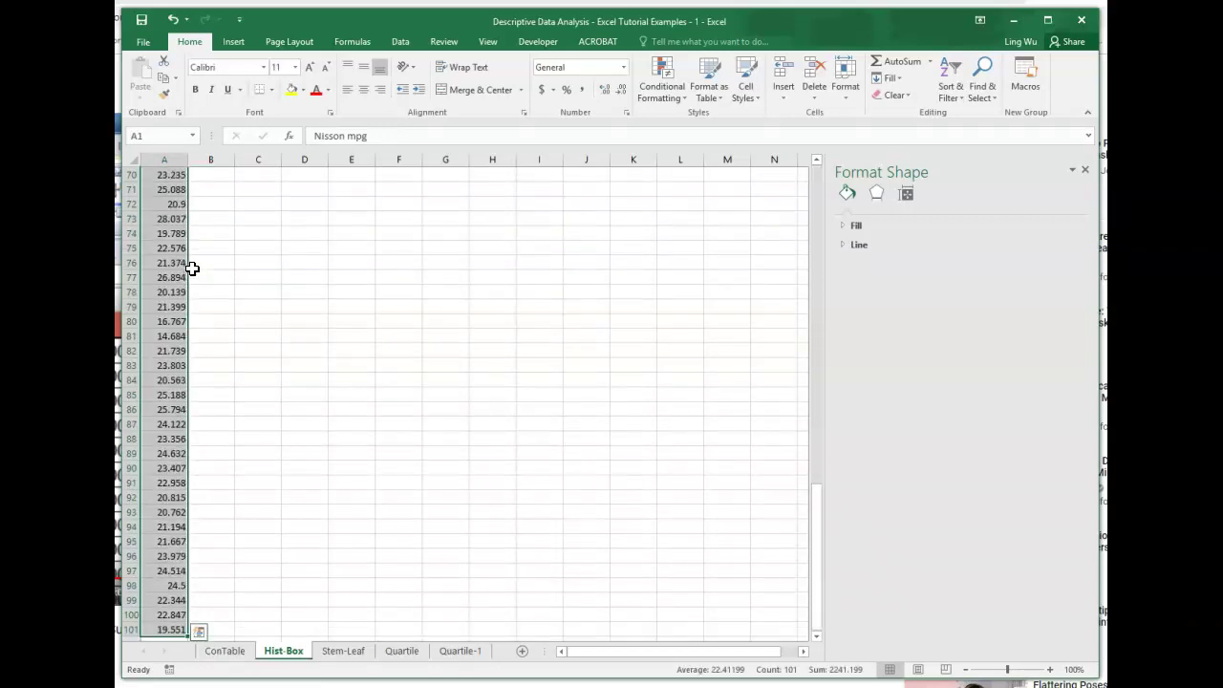
scroll(544, 439, "up", 15)
scroll(543, 441, "up", 8)
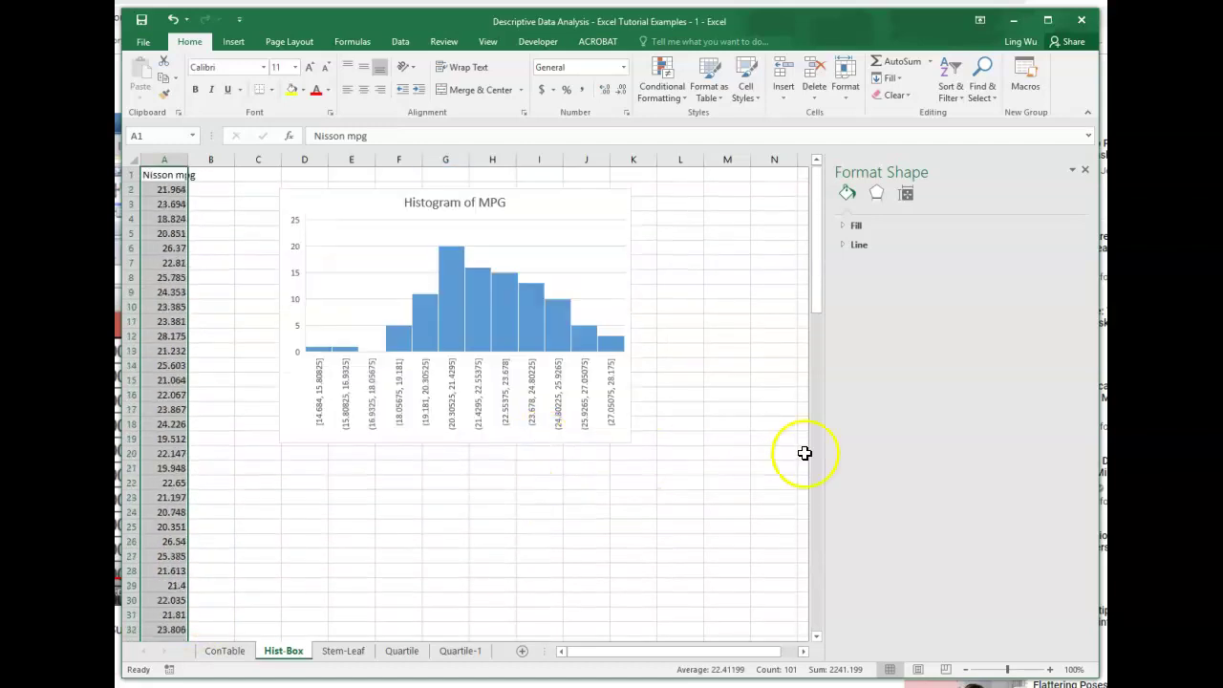
Insert a Box and Whisker statistic chart from the selected data.
left_click(235, 46)
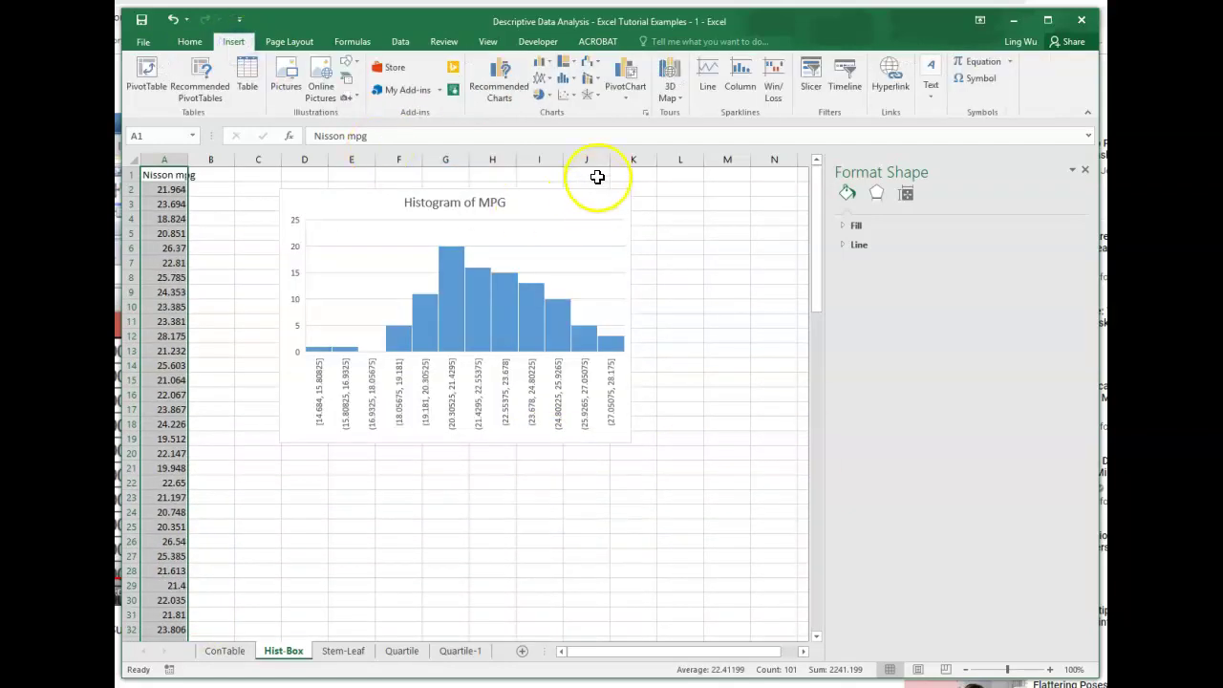
left_click(577, 79)
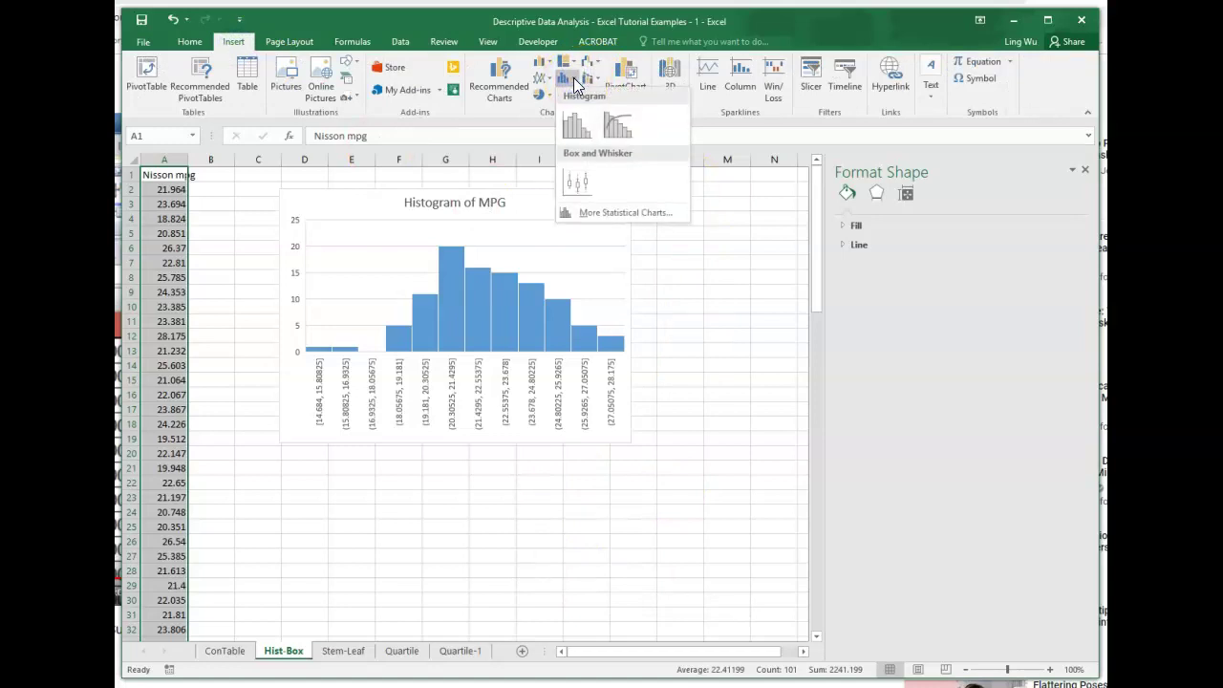
left_click(582, 191)
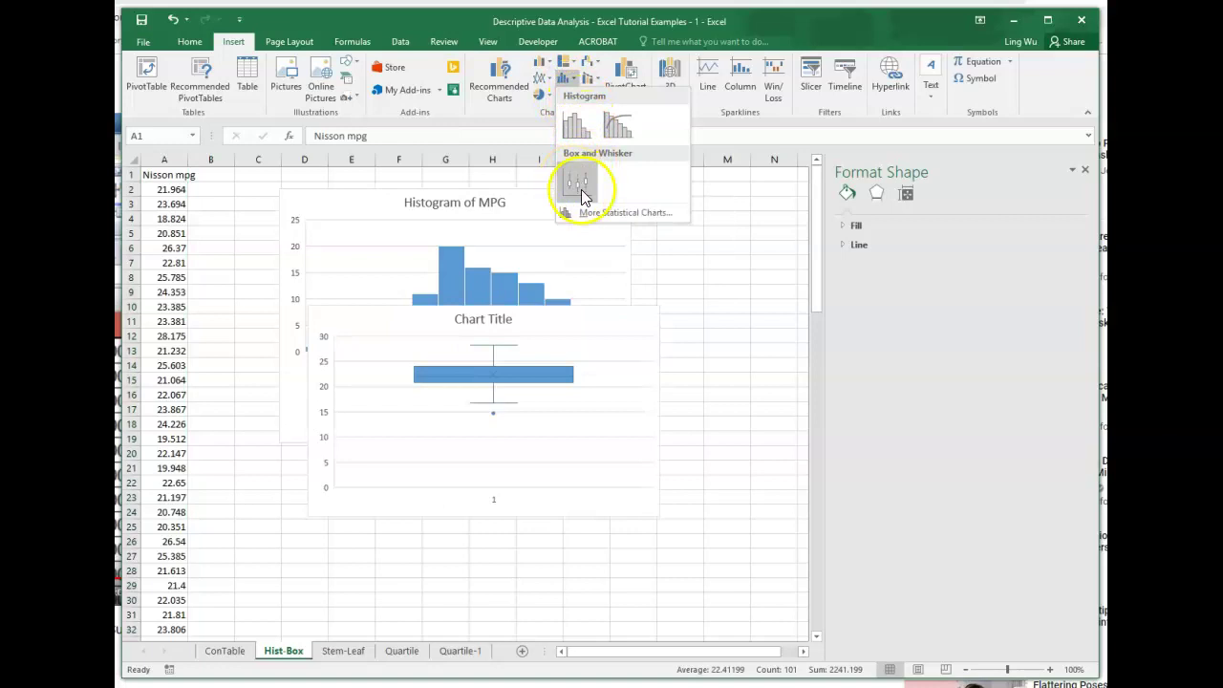
Drag the box-and-whisker chart down to sit directly beneath the histogram.
left_click(631, 383)
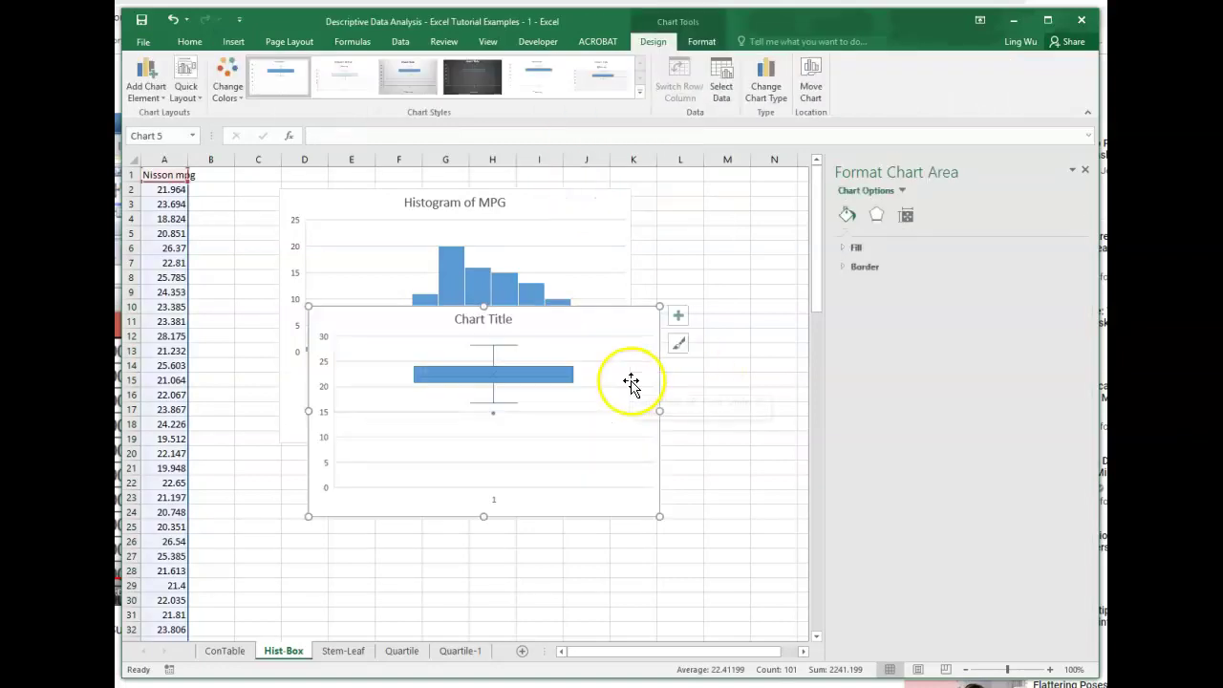
left_click_drag(404, 330, 399, 471)
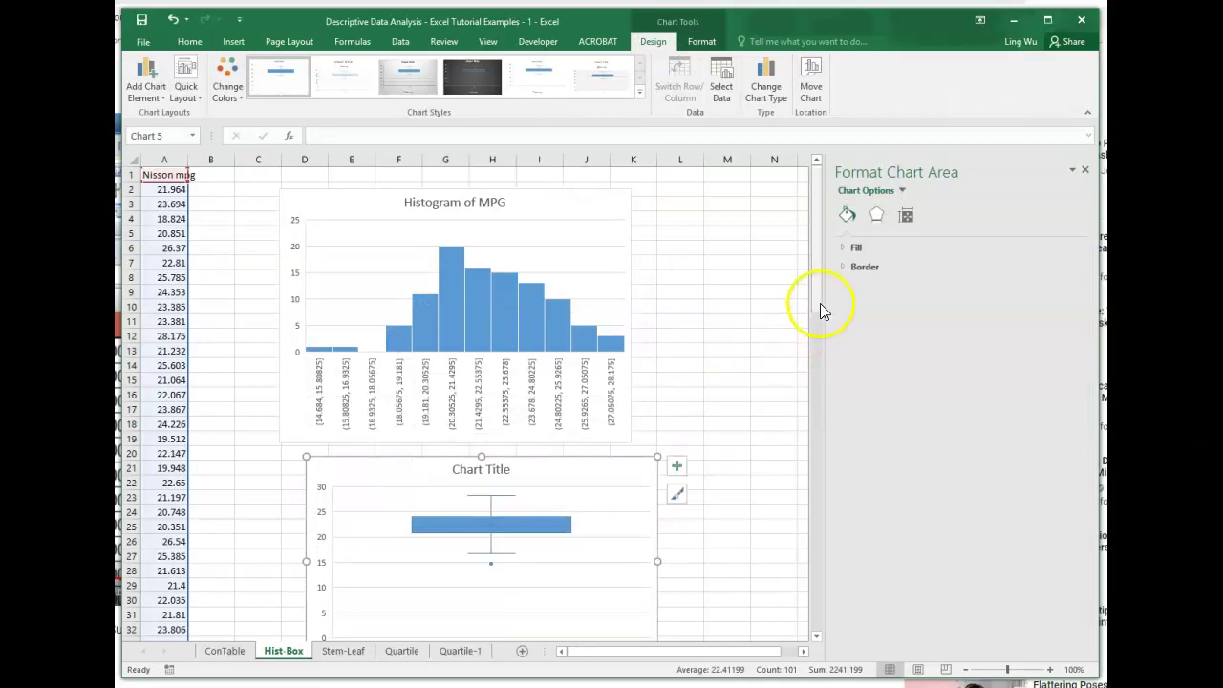
left_click_drag(819, 309, 824, 357)
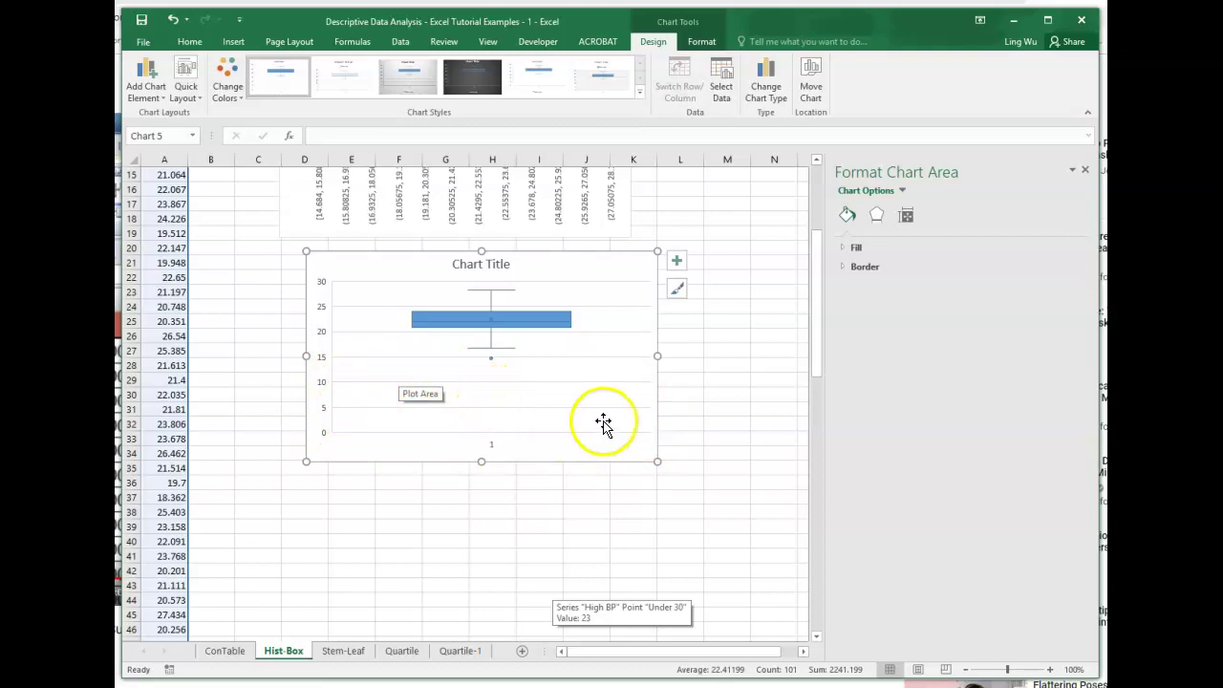
left_click(903, 190)
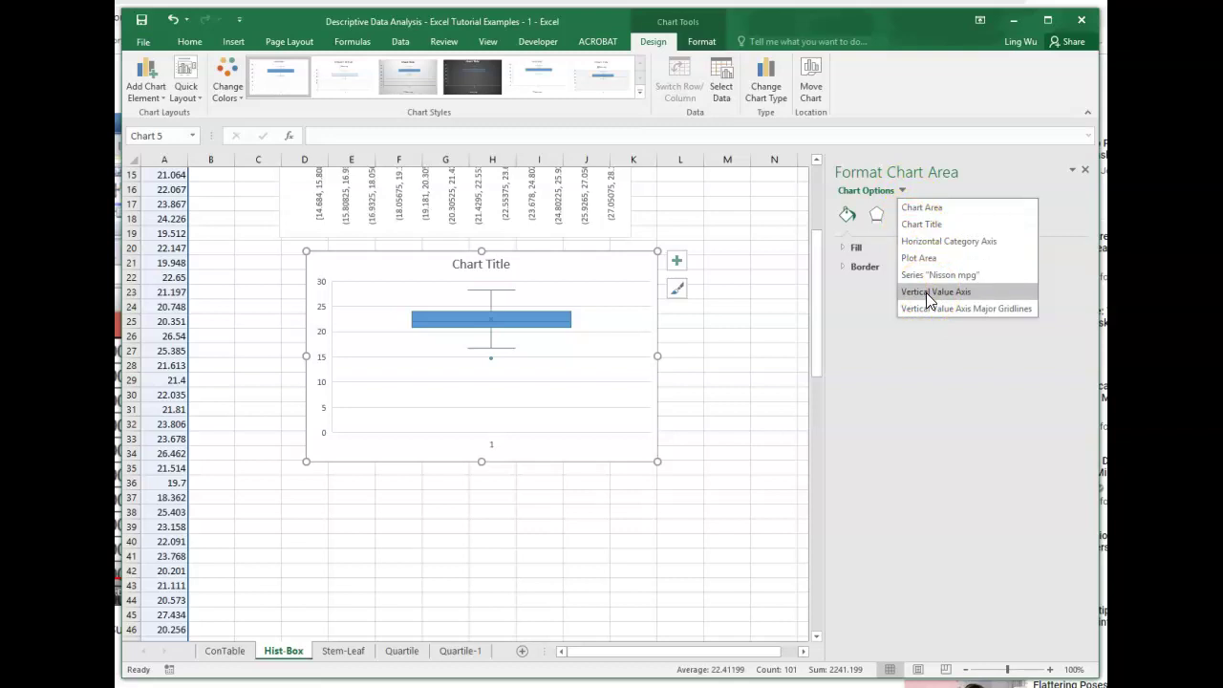
Set the box plot's vertical axis minimum bound to 12 and enlarge the chart slightly.
left_click(926, 292)
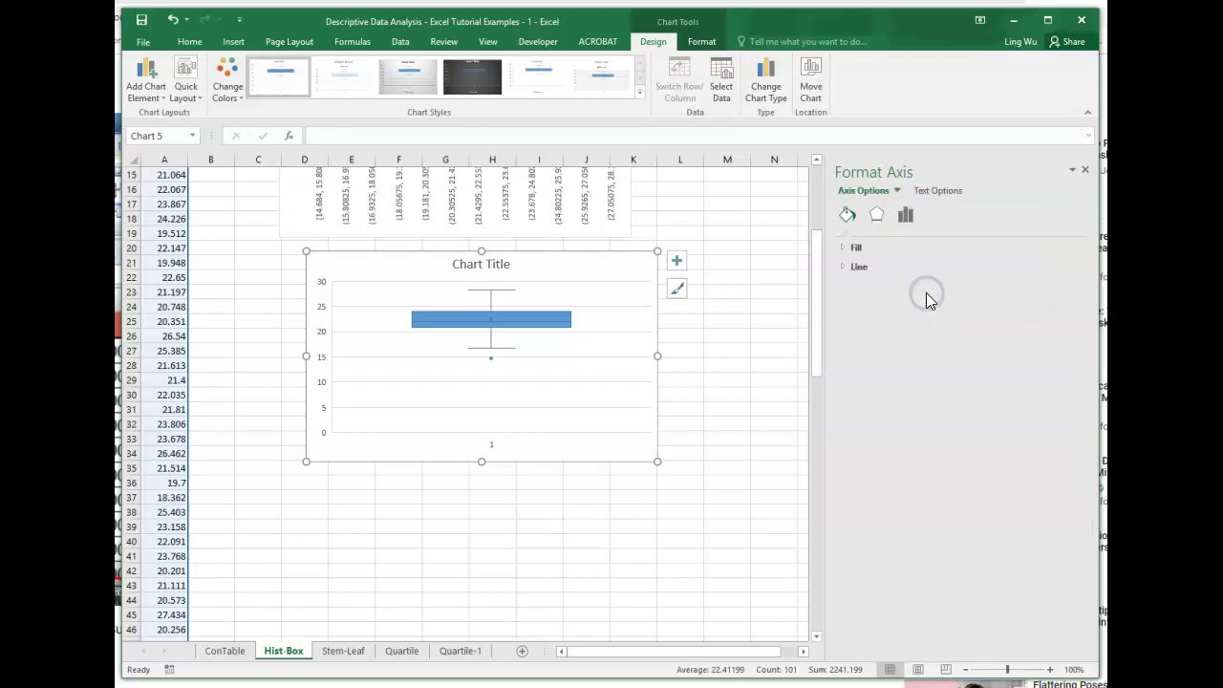
left_click(907, 217)
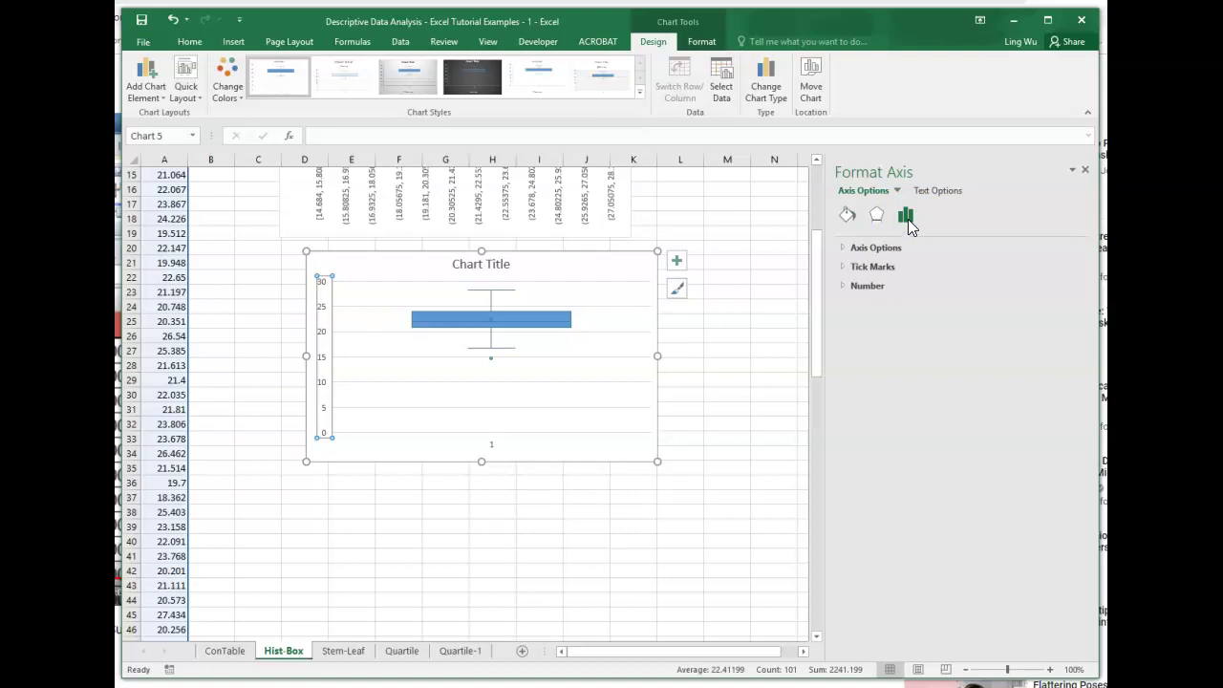
left_click(857, 248)
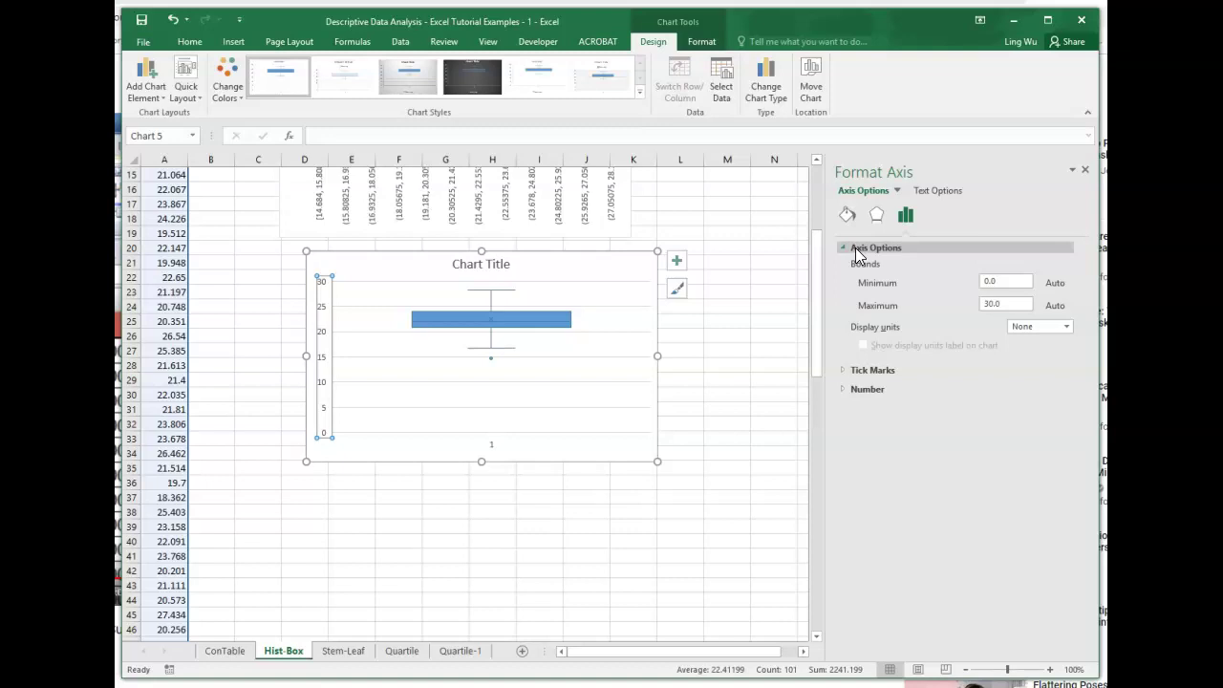
left_click(983, 283)
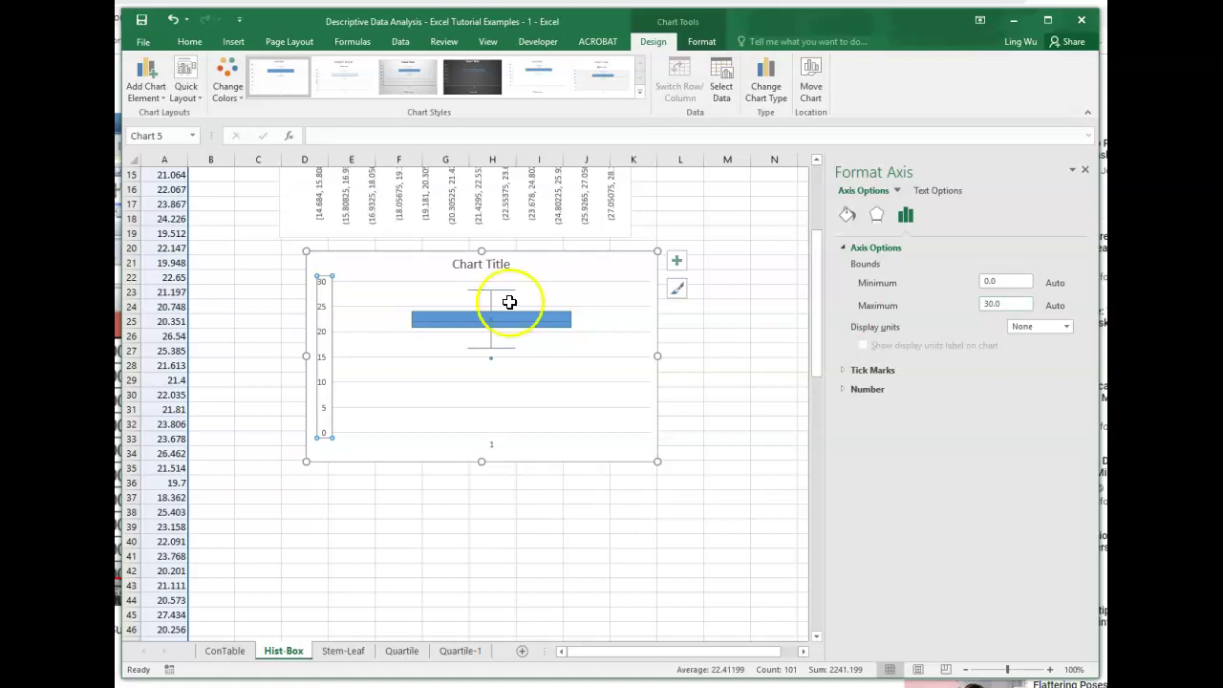
mouse_move(497, 287)
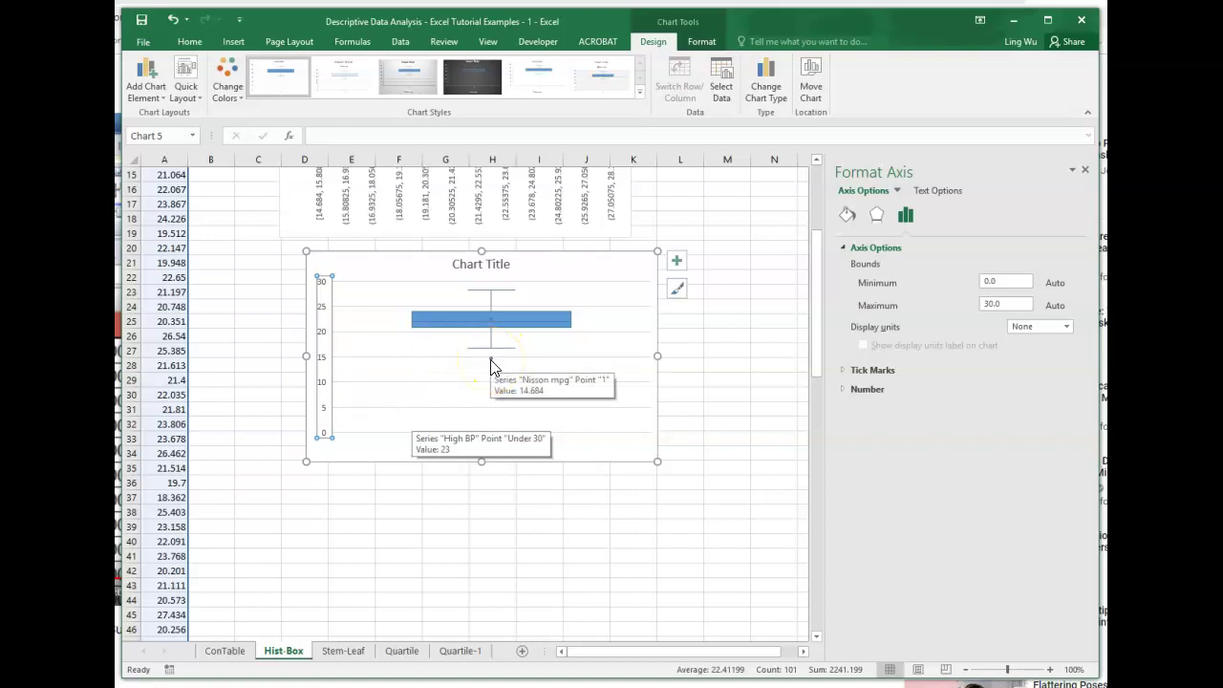
double_click(990, 281)
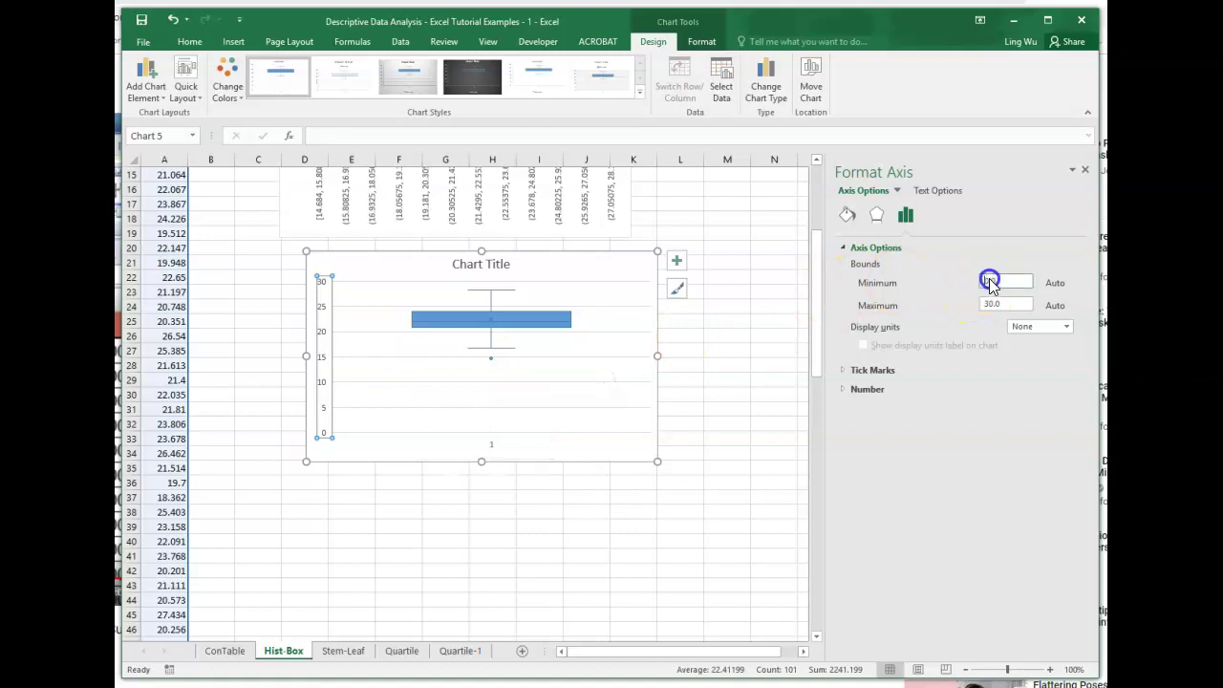
type("10")
key("Return")
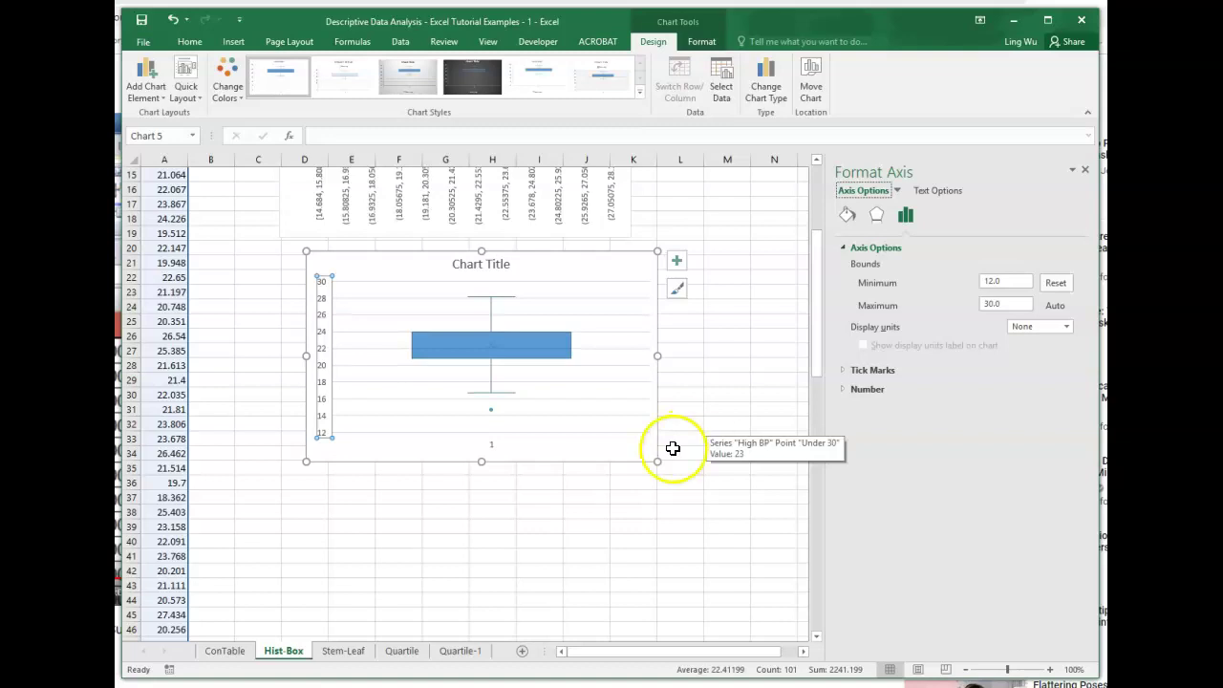
left_click_drag(657, 461, 677, 486)
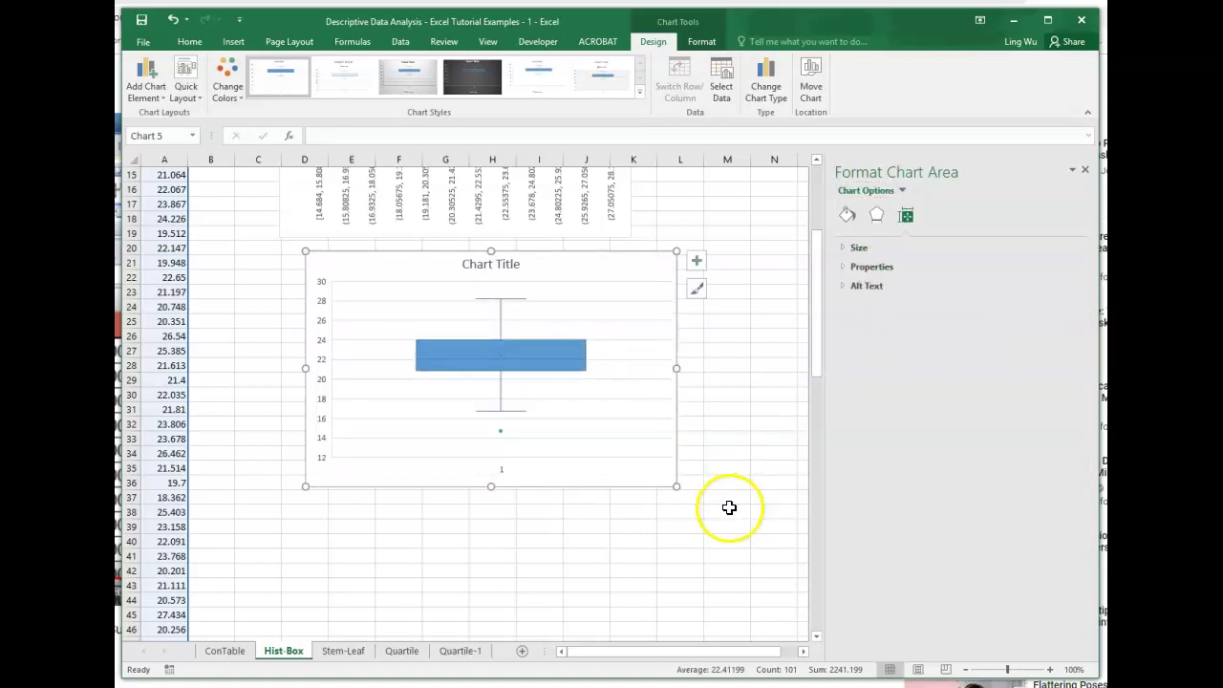
Delete the box plot's horizontal category axis labelled 1.
left_click(503, 475)
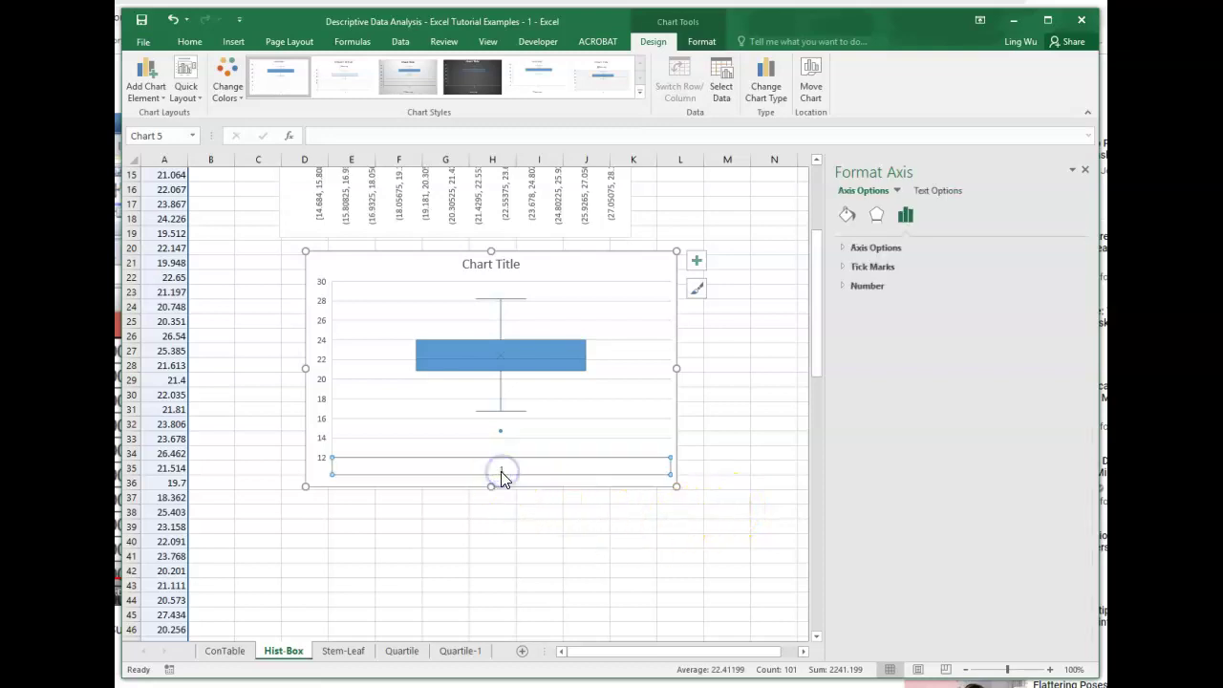
key("Delete")
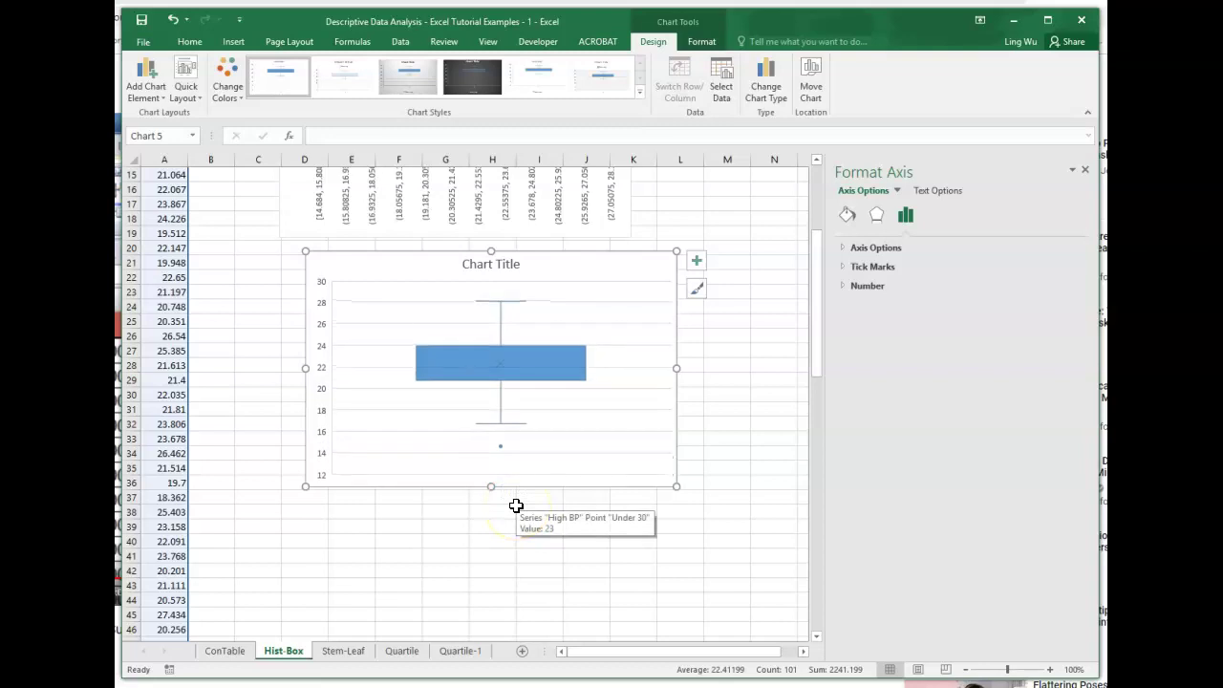
left_click(732, 501)
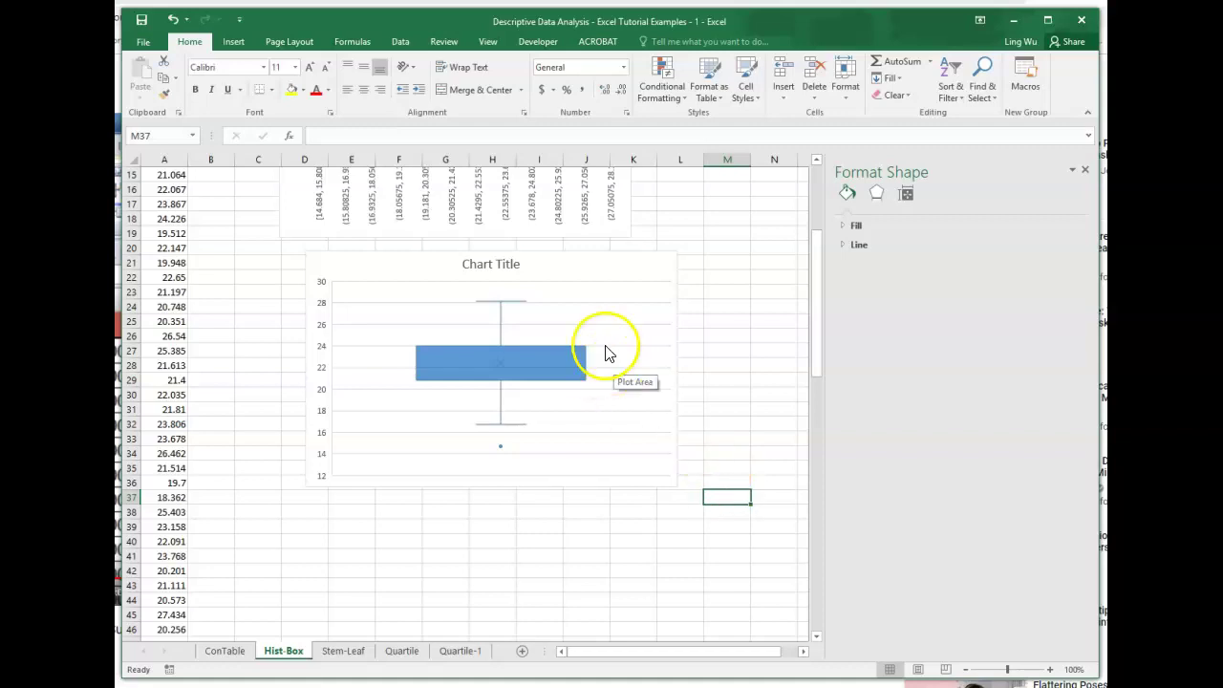
Shift the Nisson mpg box plot left so it lines up under the histogram.
left_click_drag(564, 271, 541, 269)
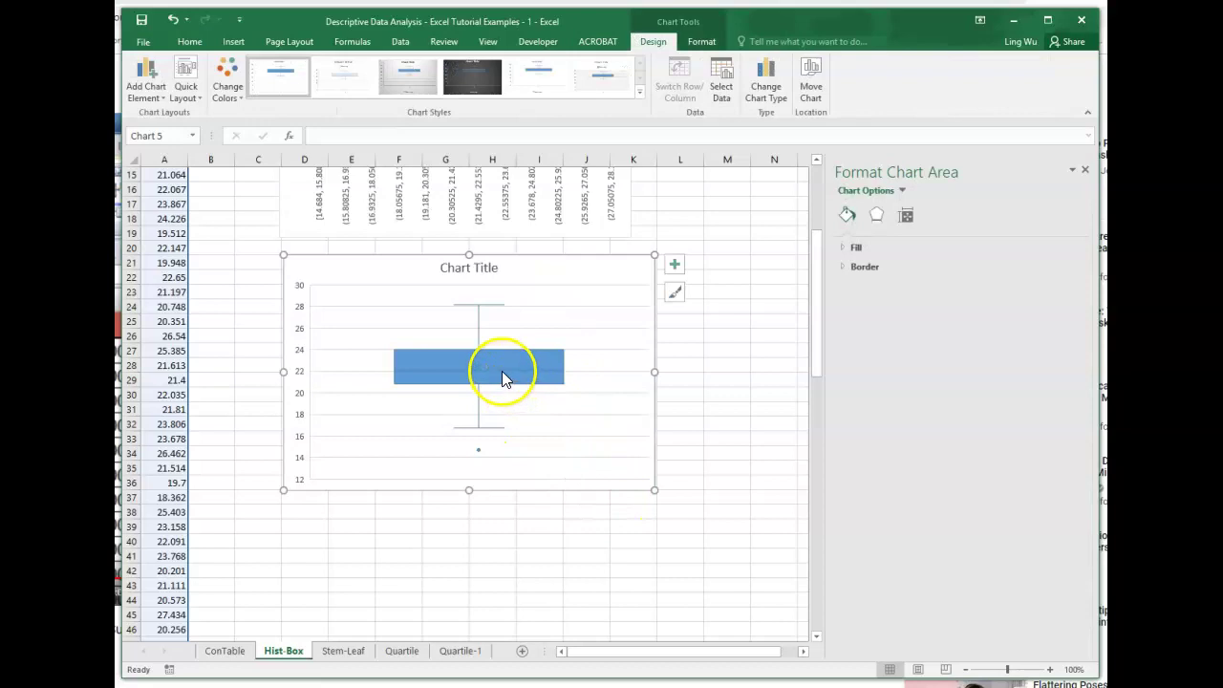
mouse_move(549, 331)
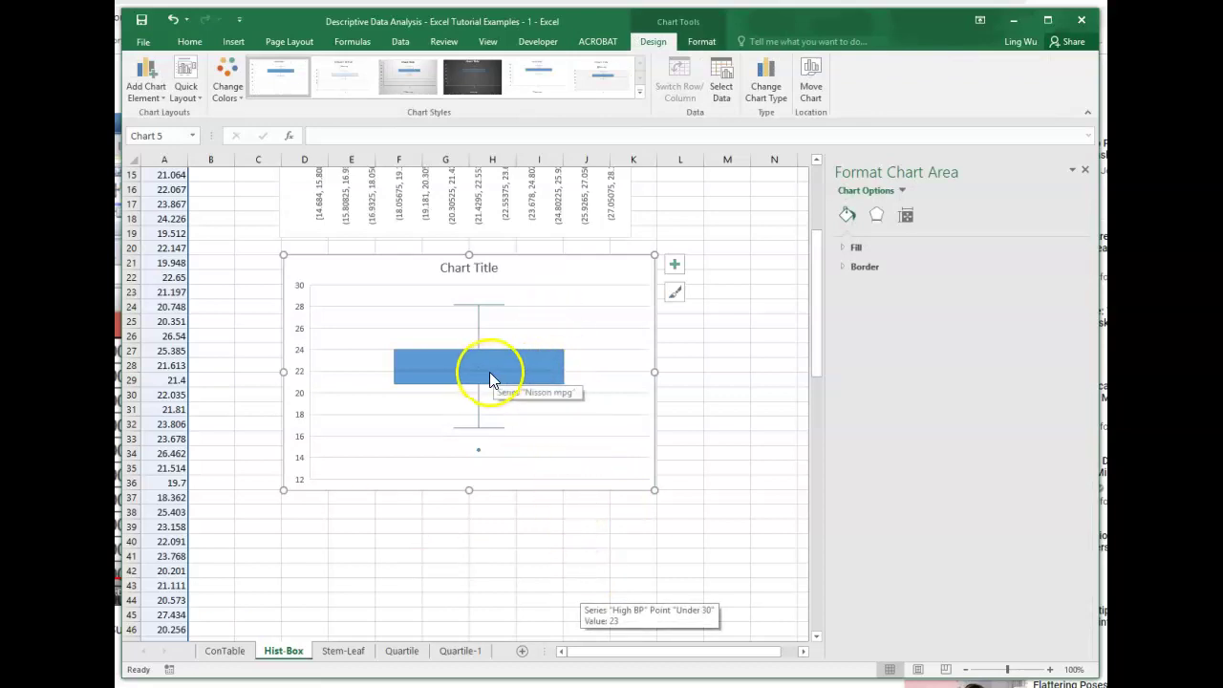
mouse_move(480, 376)
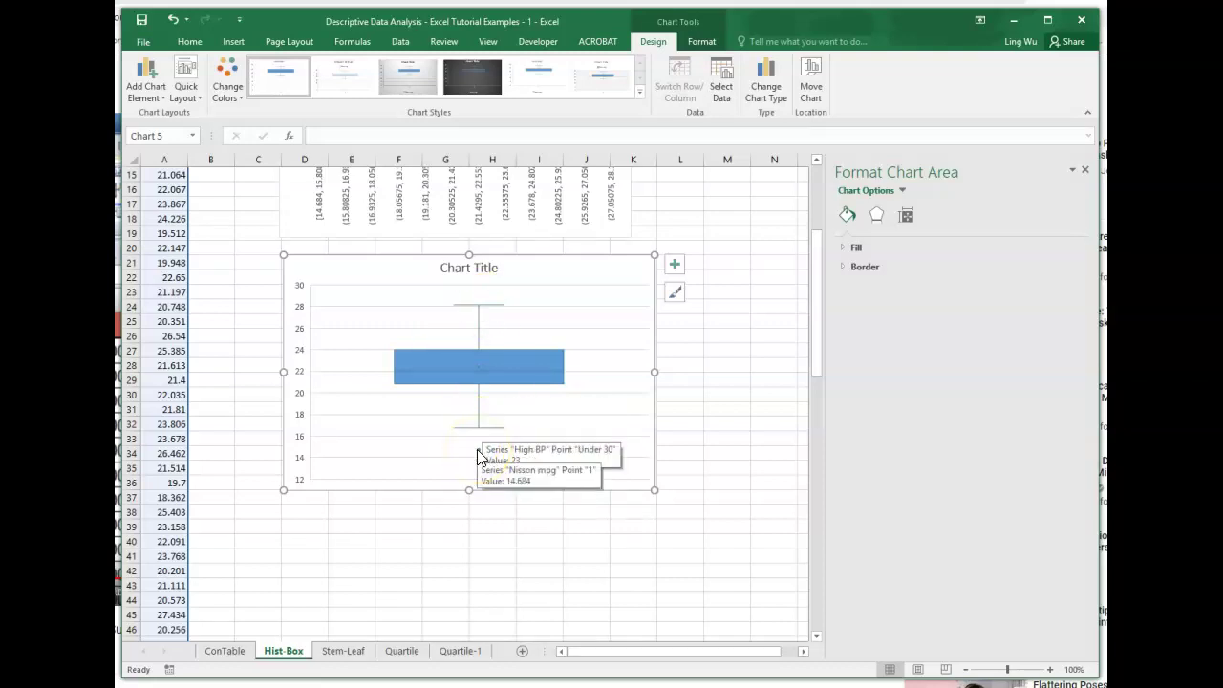
left_click(560, 404)
left_click(426, 402)
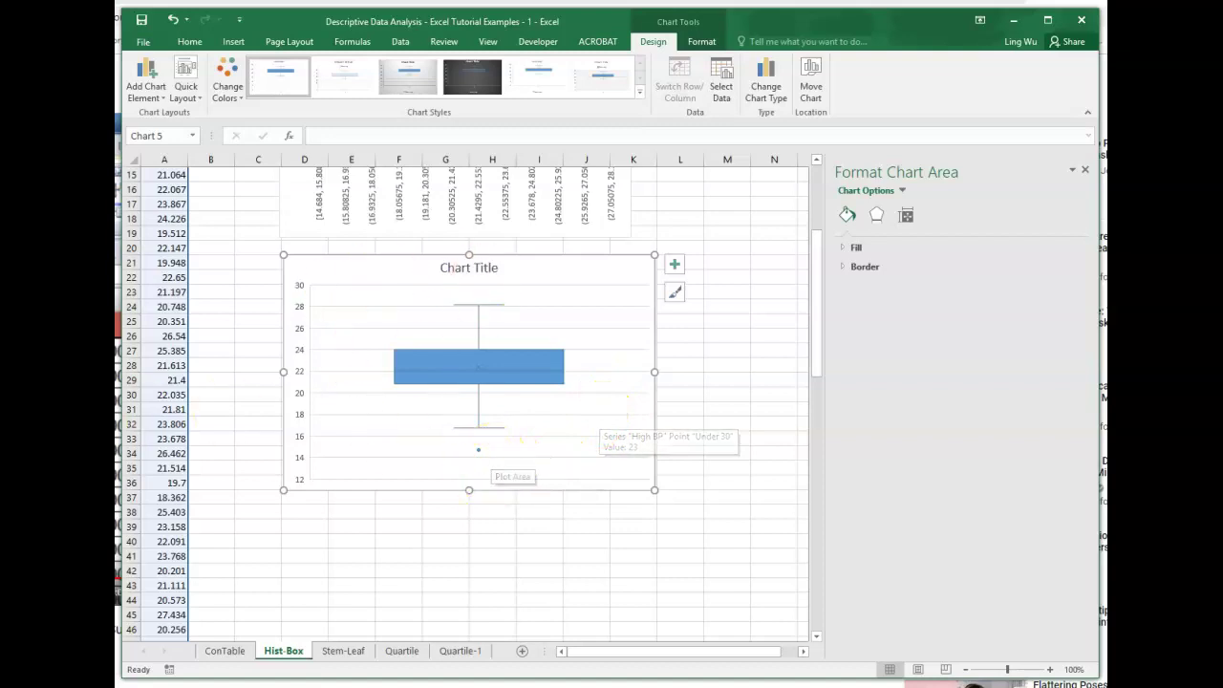
scroll(554, 437, "up", 1)
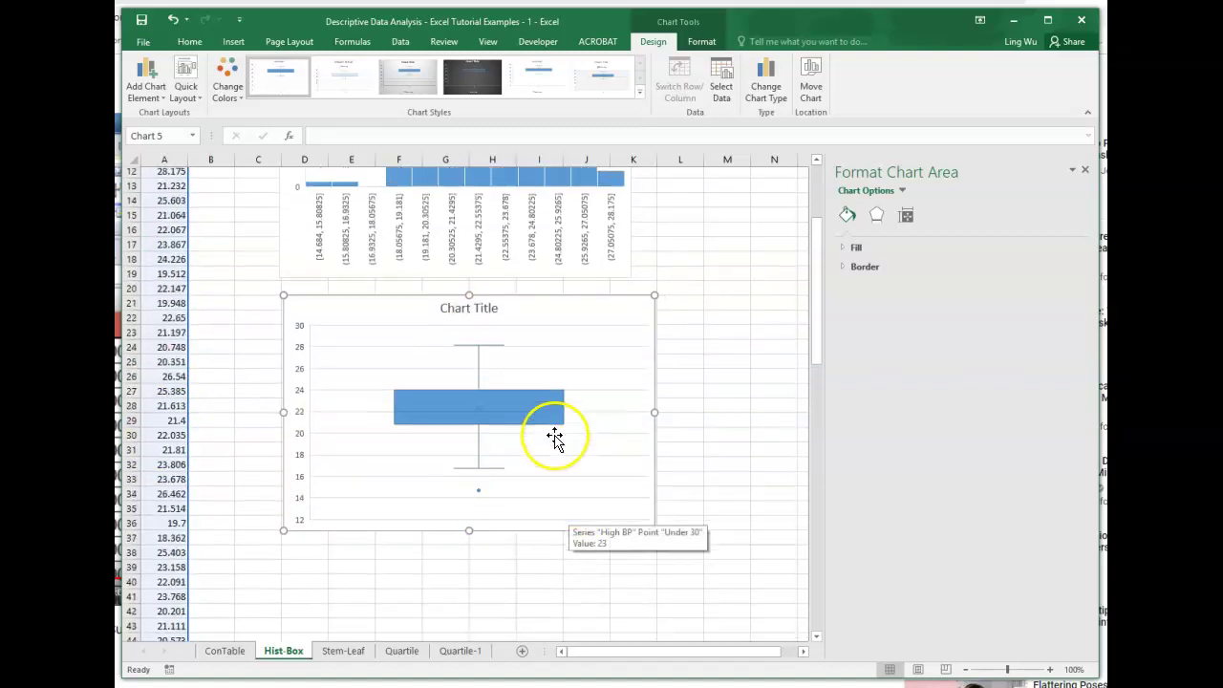
scroll(554, 437, "up", 1)
scroll(561, 437, "up", 1)
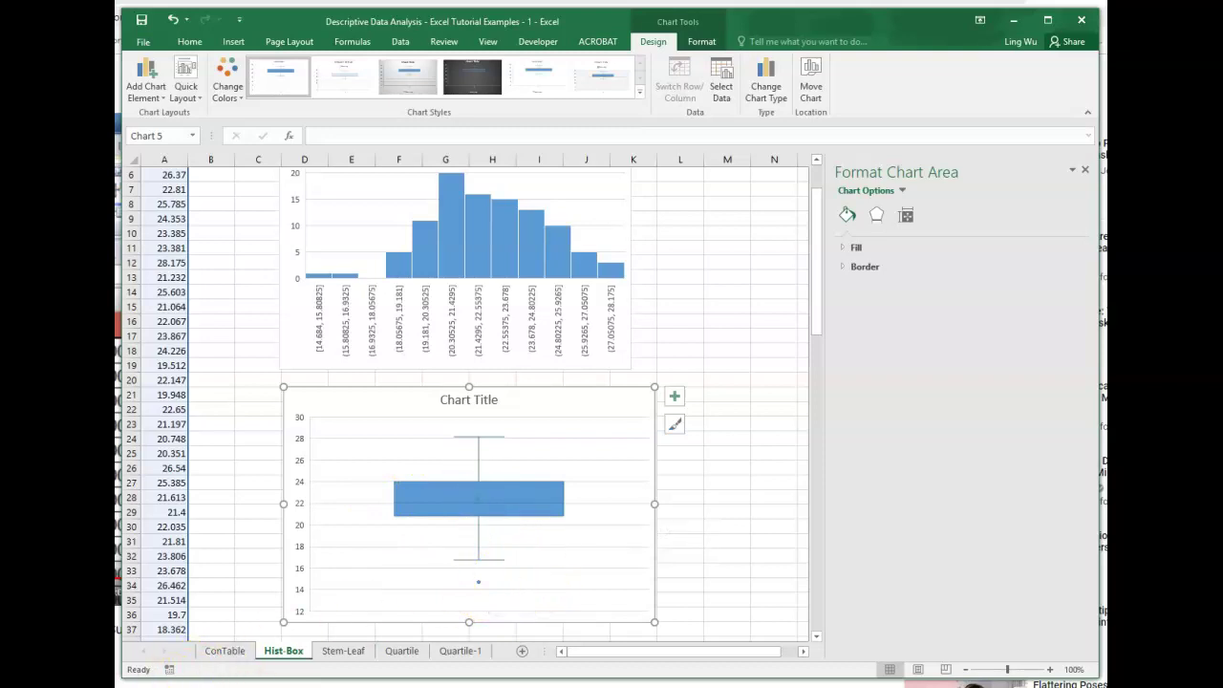
left_click(775, 467)
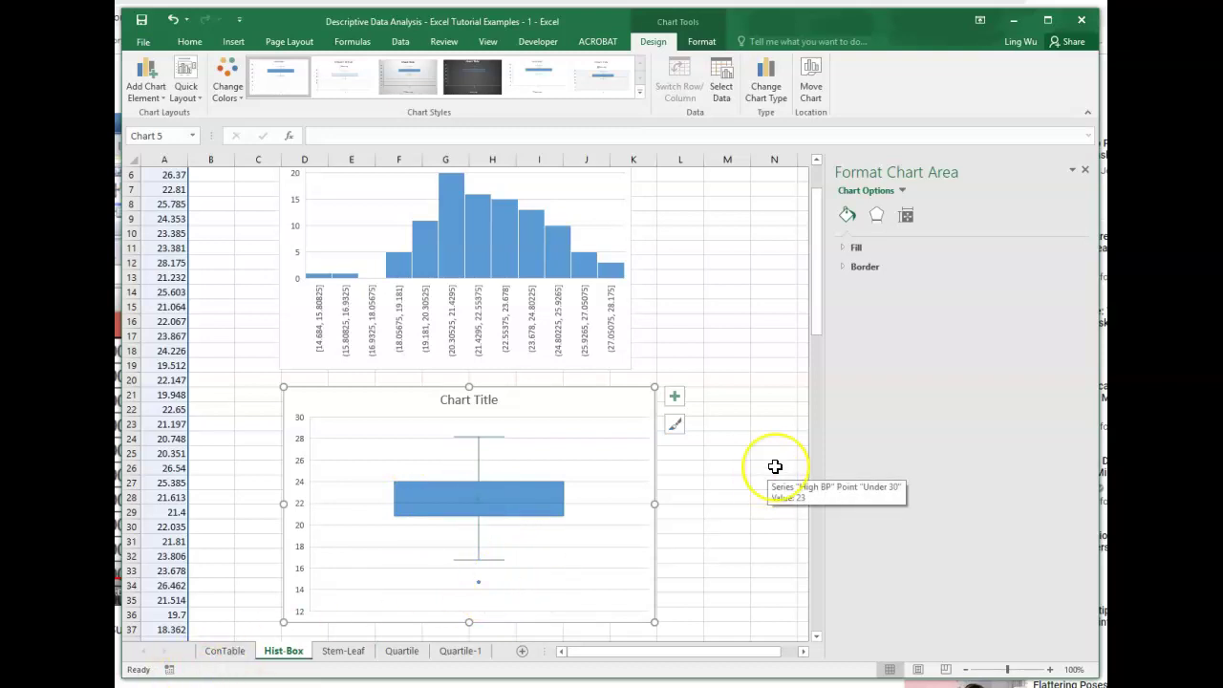